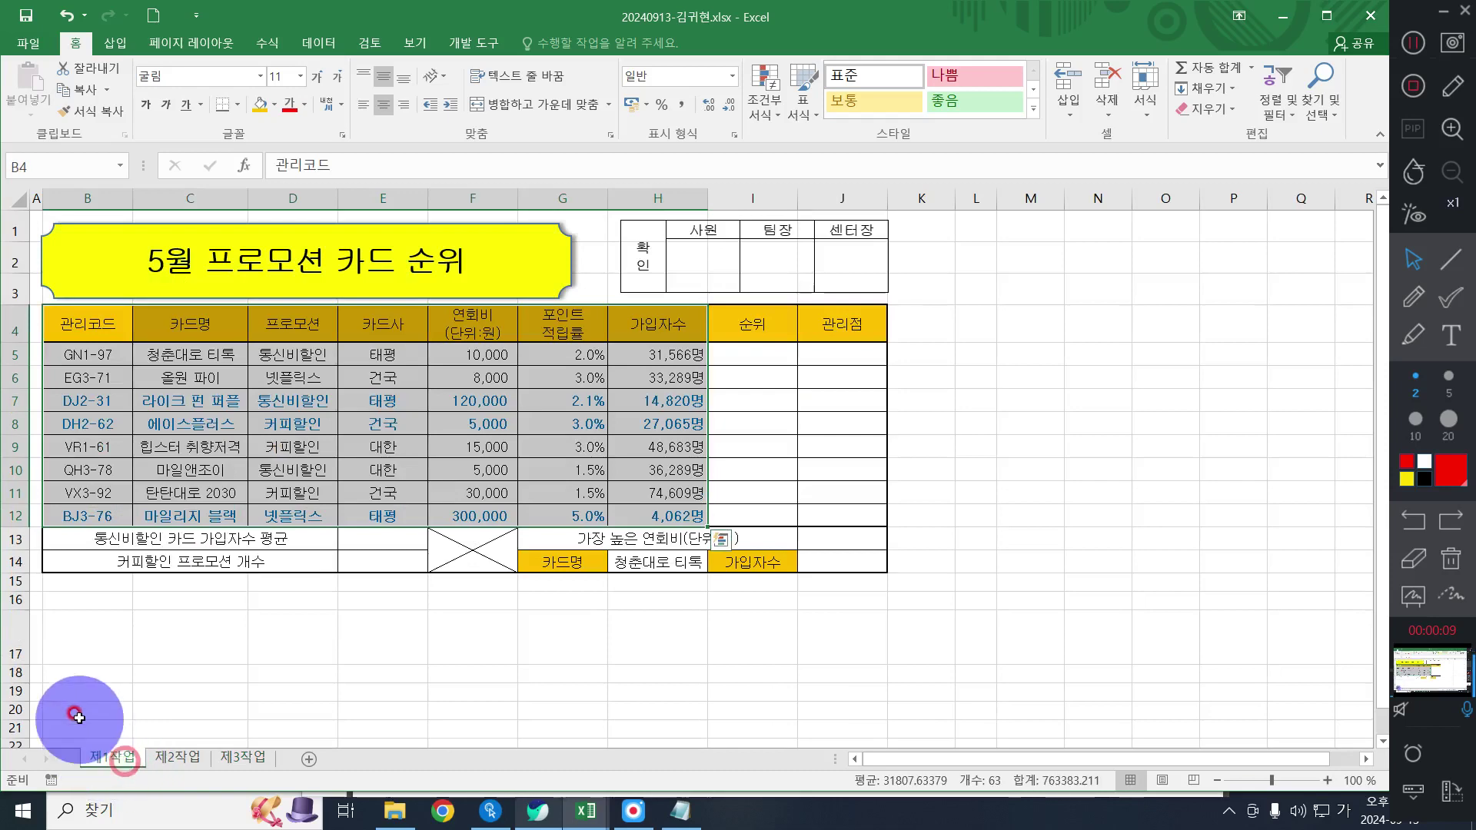
Switch to the exam PDF and examine the category labels and legend of the target chart on page 4
left_click(537, 811)
scroll(745, 489, "down", 10)
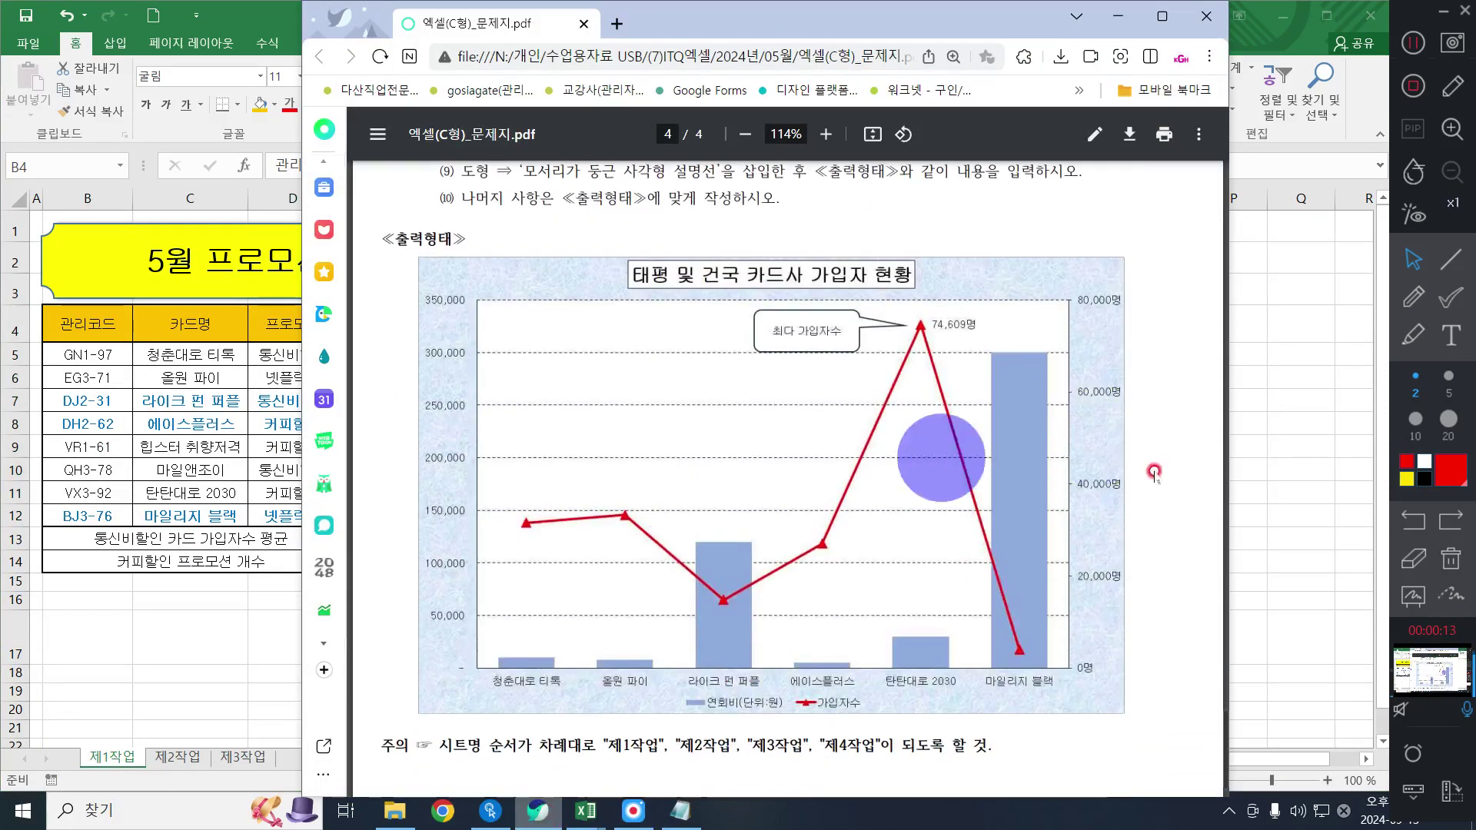
left_click(1414, 335)
left_click(1410, 381)
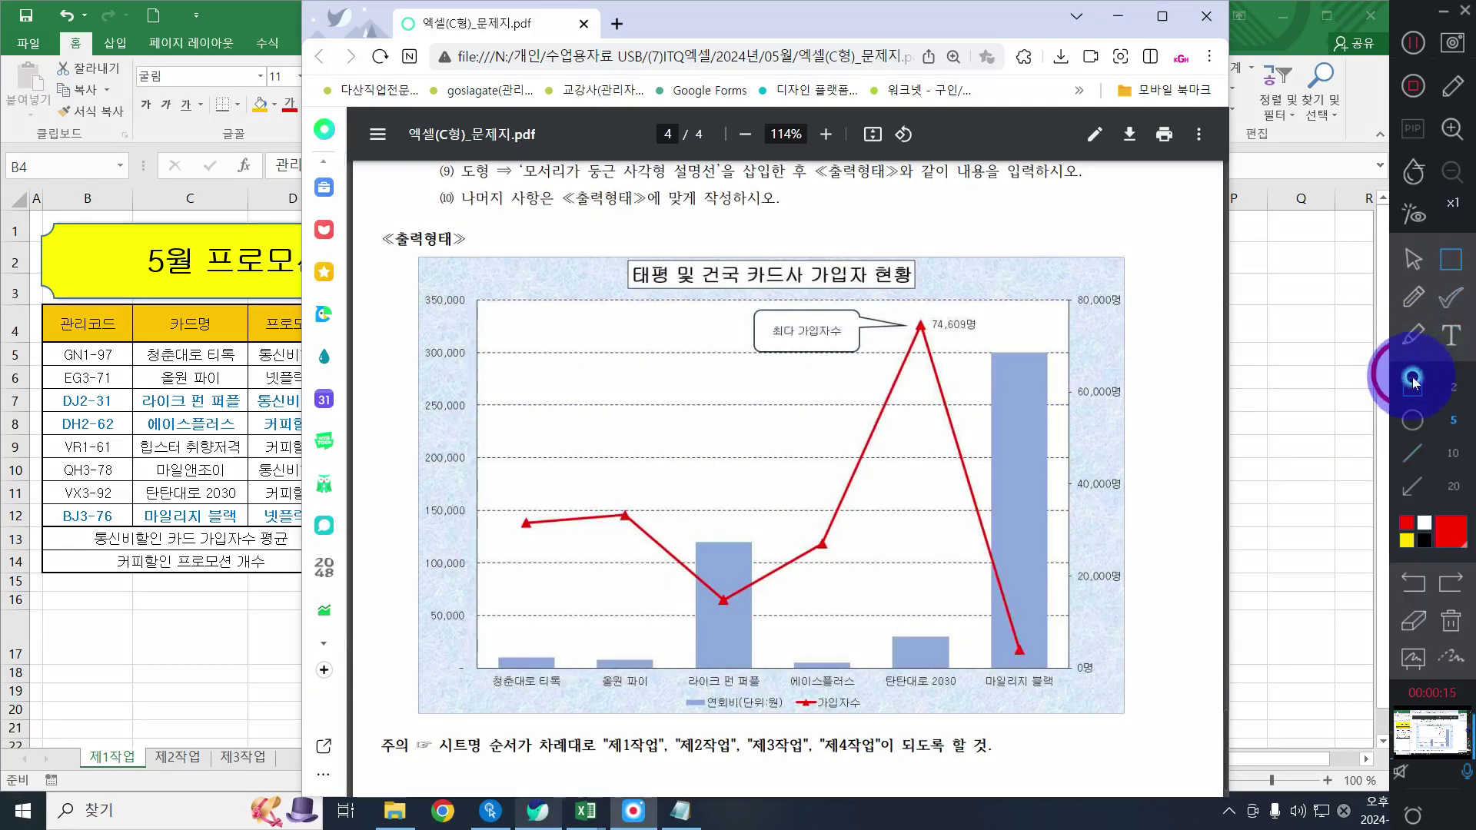
left_click_drag(466, 657, 1090, 687)
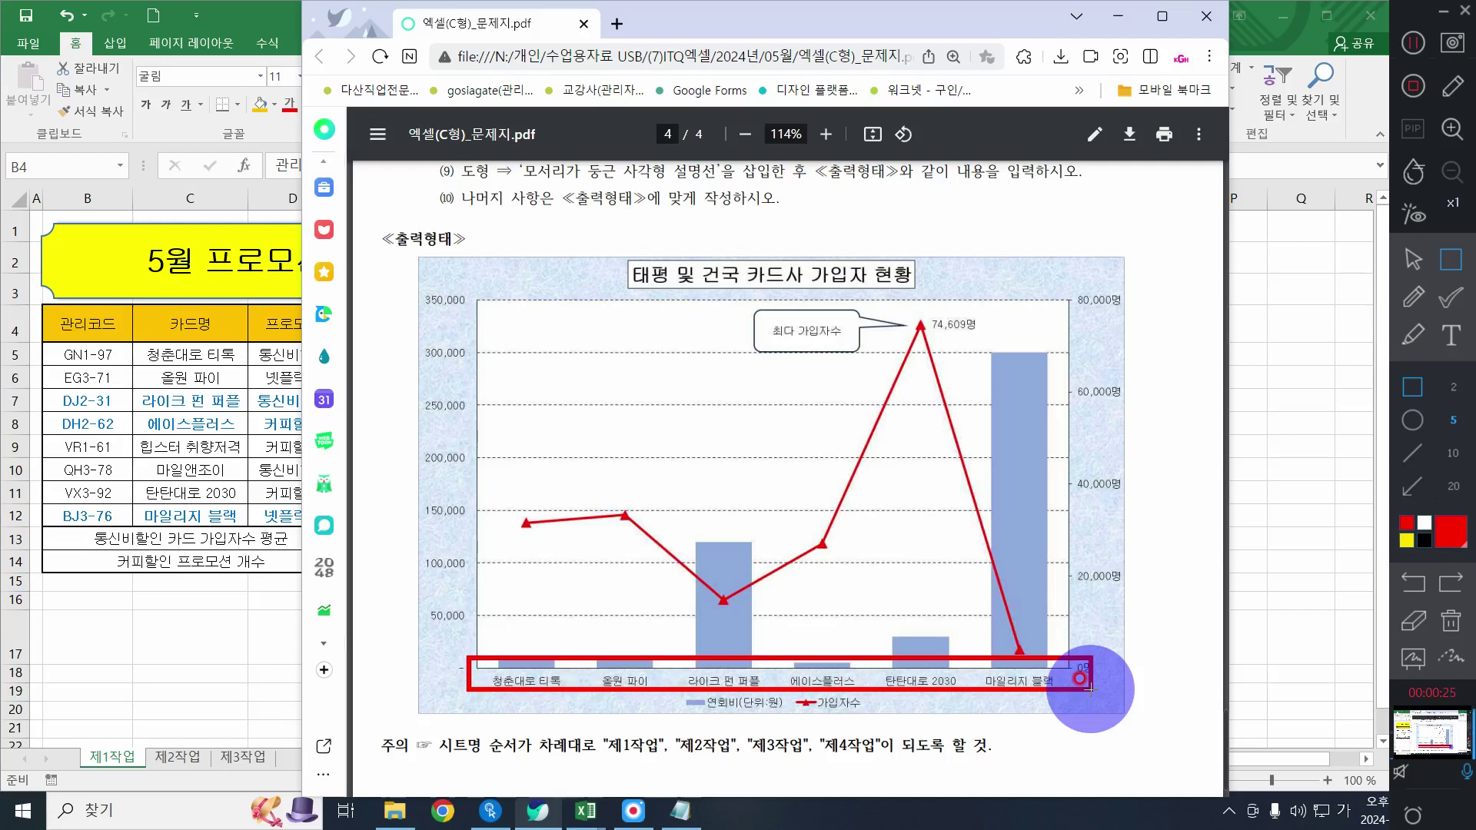
left_click_drag(672, 676, 881, 738)
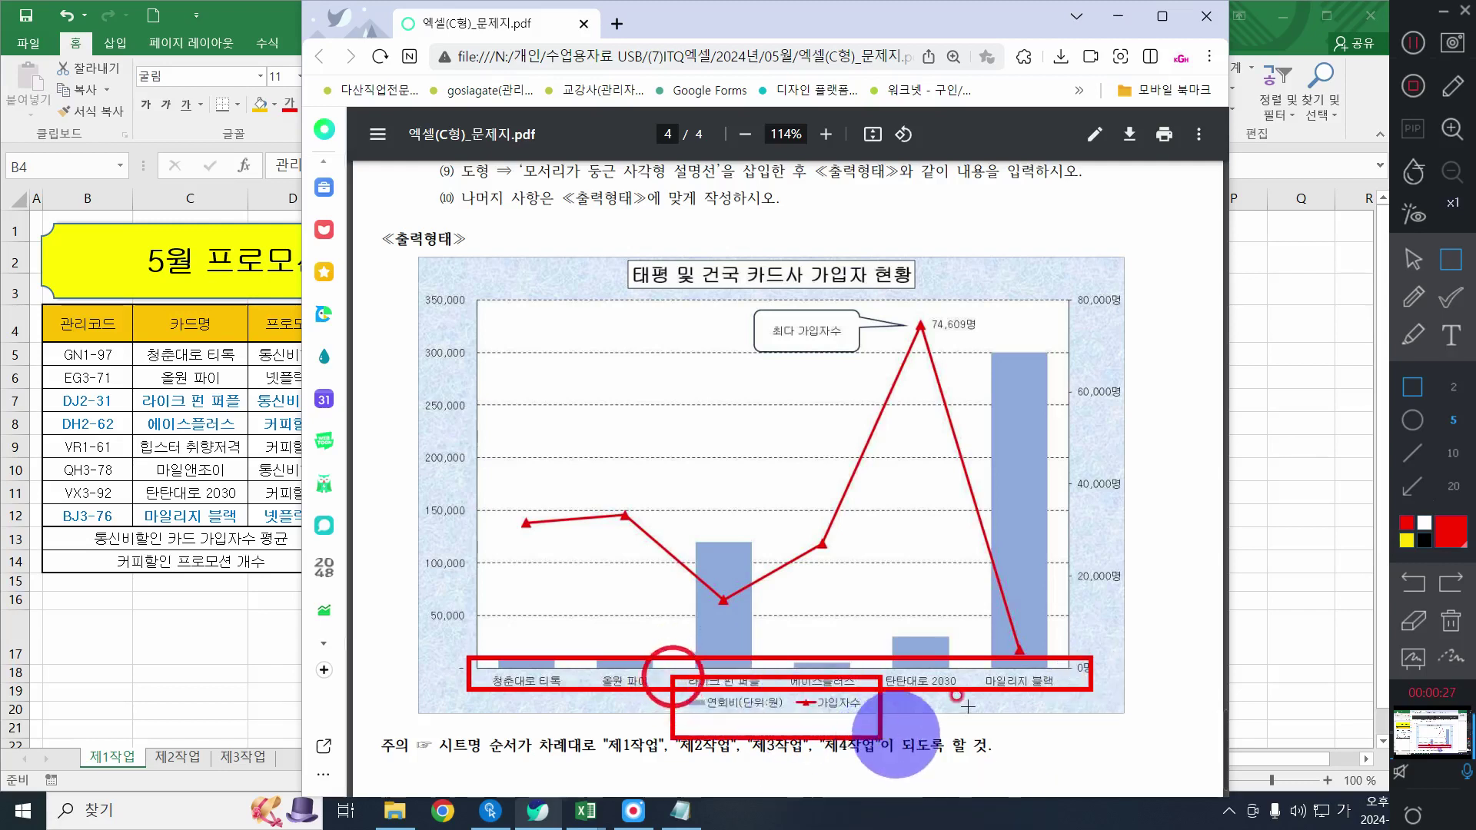
left_click(1451, 619)
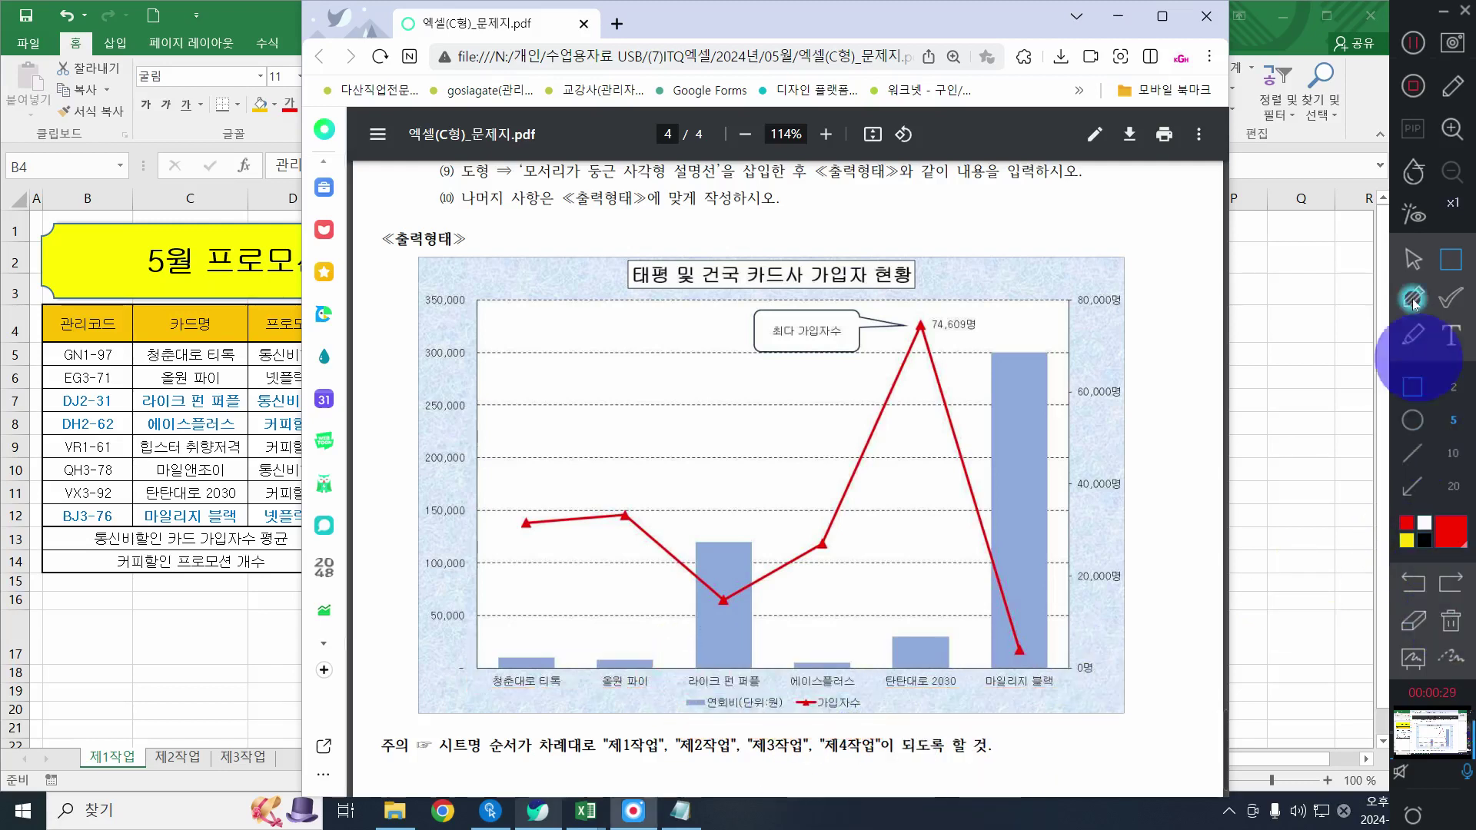
left_click(1413, 259)
Return to the workbook and select the 카드명, 연회비 and 가입자수 columns together, covering C4:C12, F4:F12 and H4:H12
left_click(150, 492)
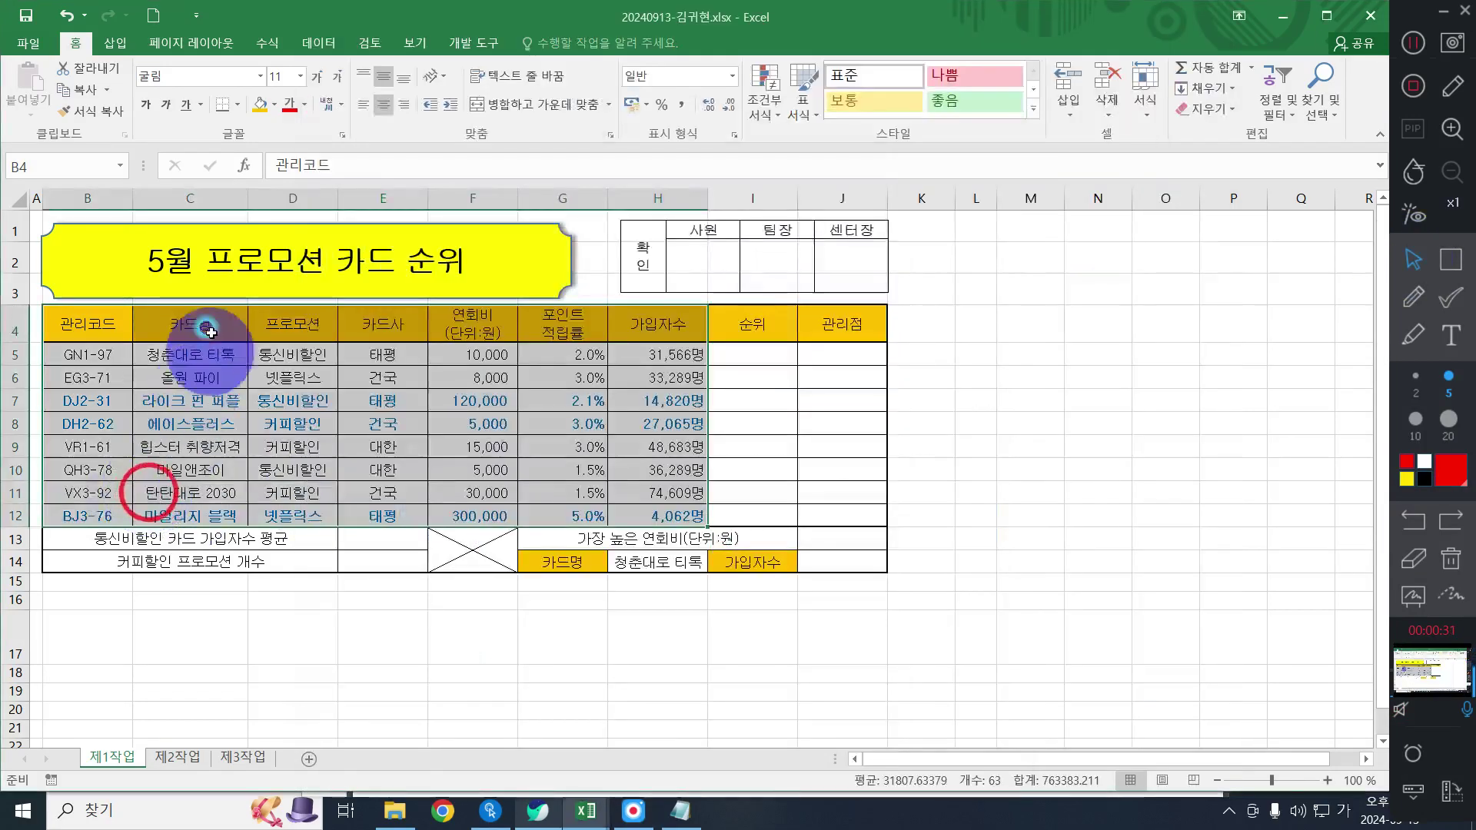
left_click(206, 323)
left_click_drag(205, 318, 196, 515)
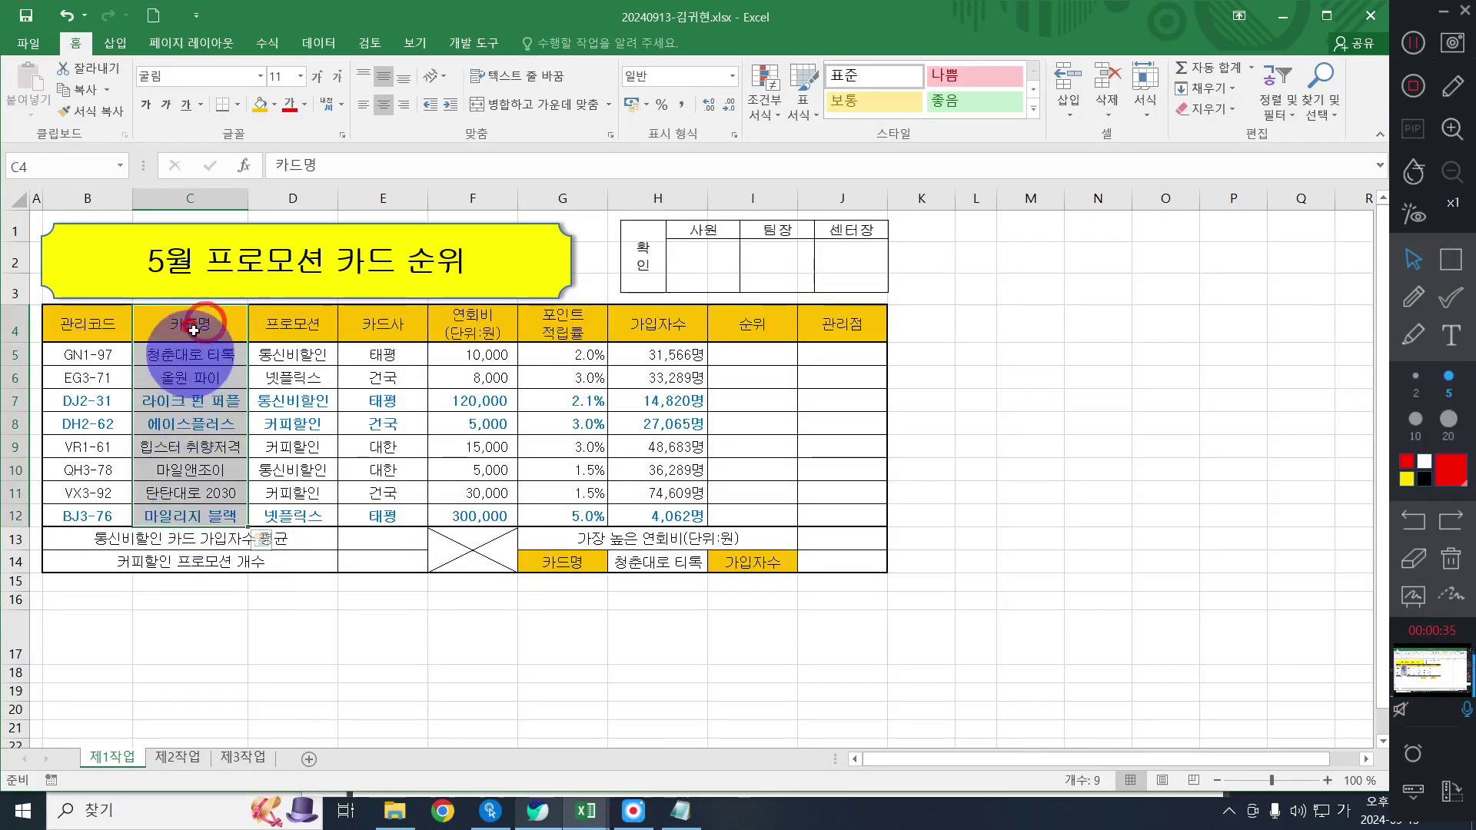
left_click_drag(193, 323, 176, 517)
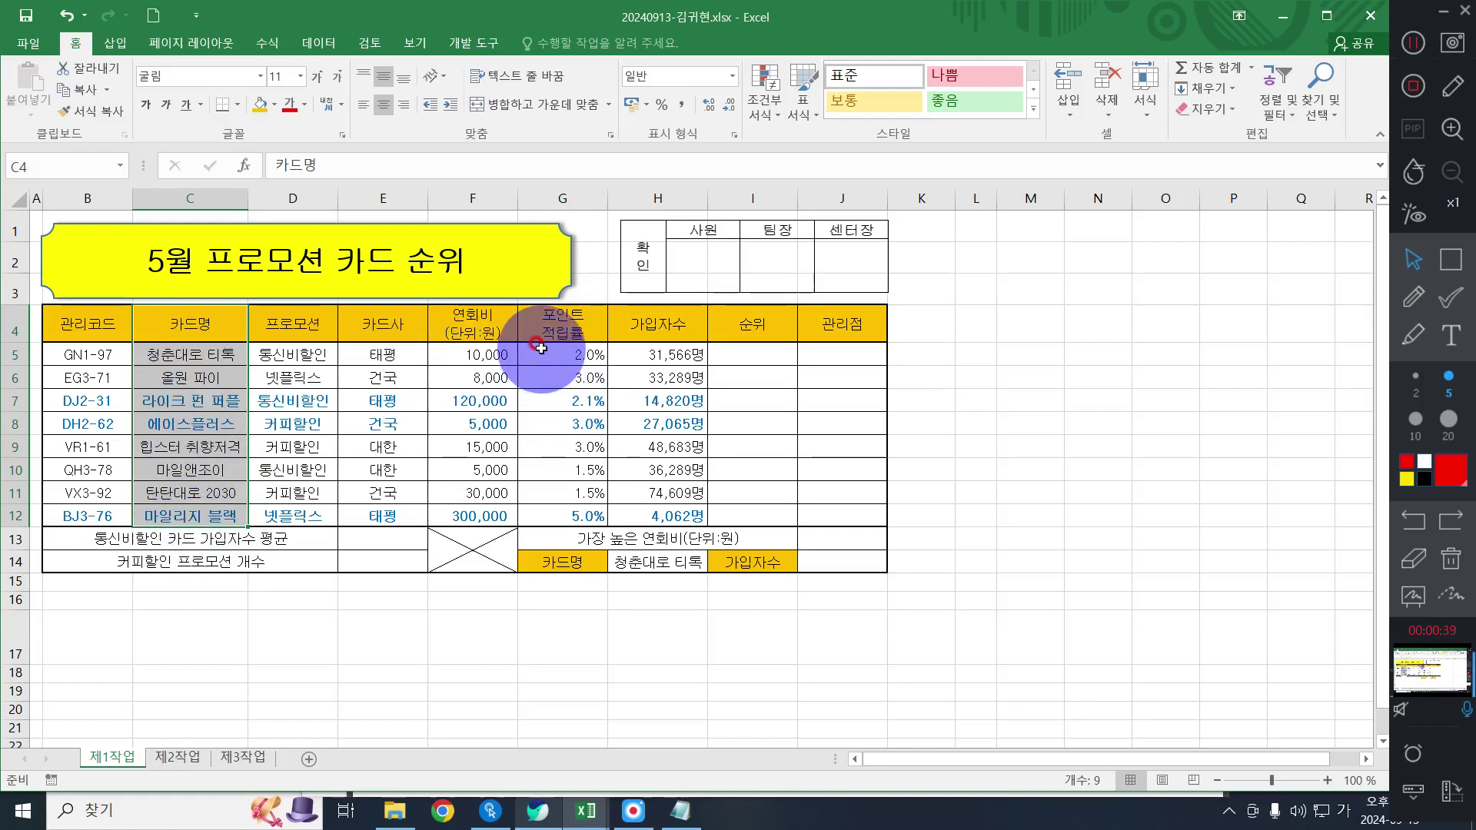
left_click_drag(472, 323, 494, 516)
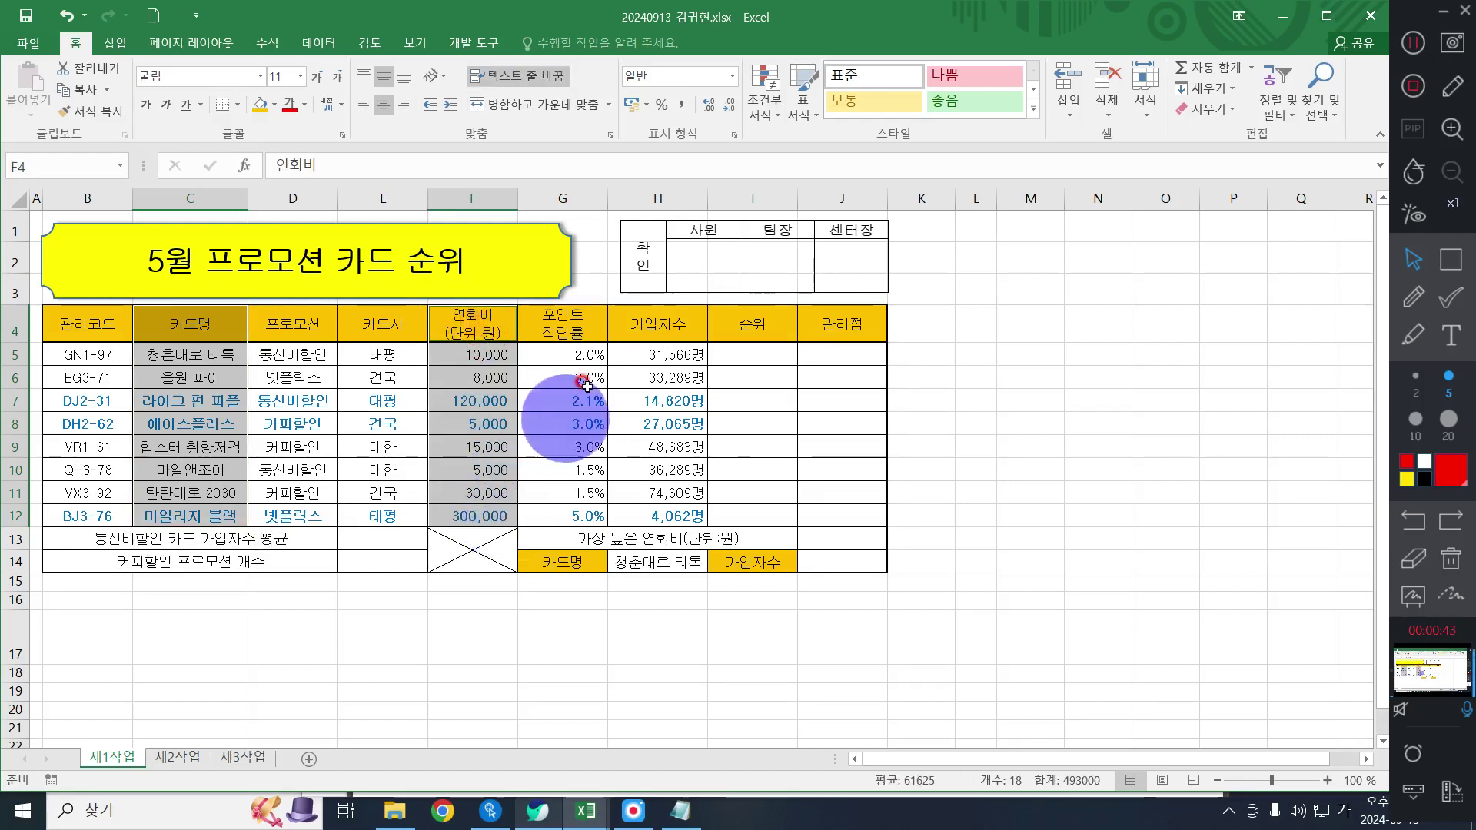
left_click_drag(675, 313, 685, 518)
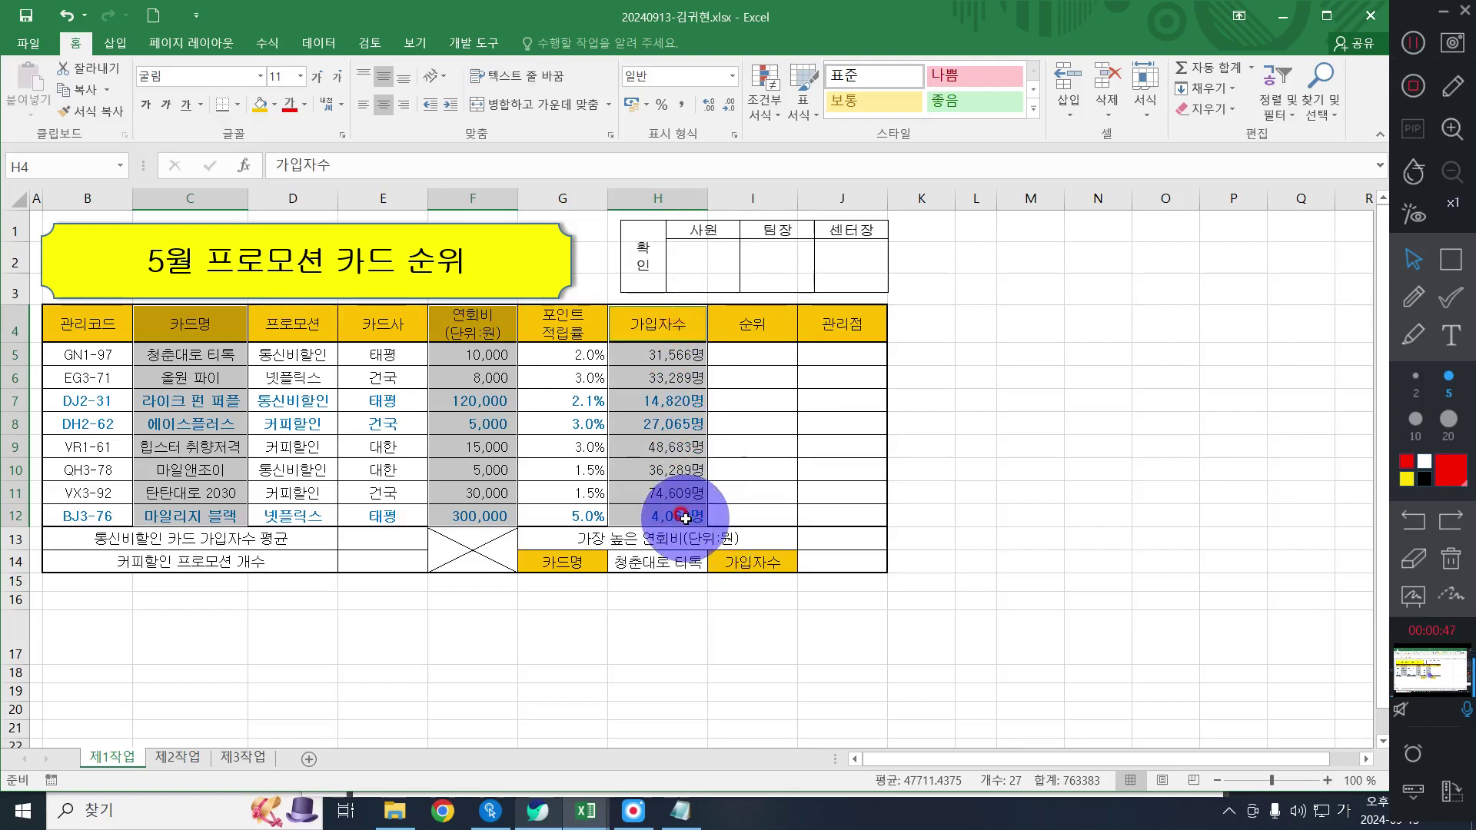
Begin inserting a chart from the selected ranges, choosing the combo (콤보) type
left_click(115, 43)
left_click(607, 90)
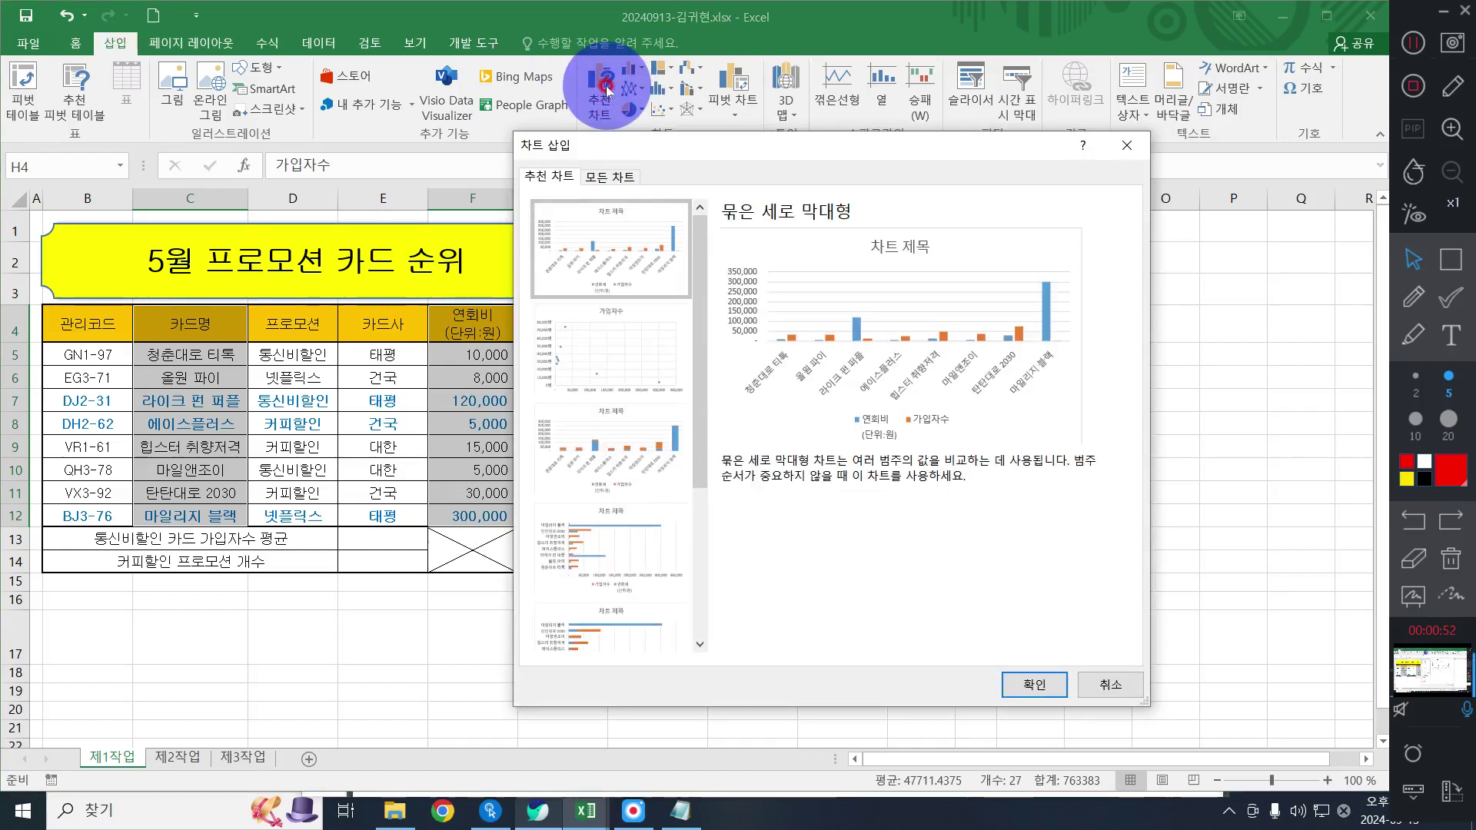
left_click(615, 175)
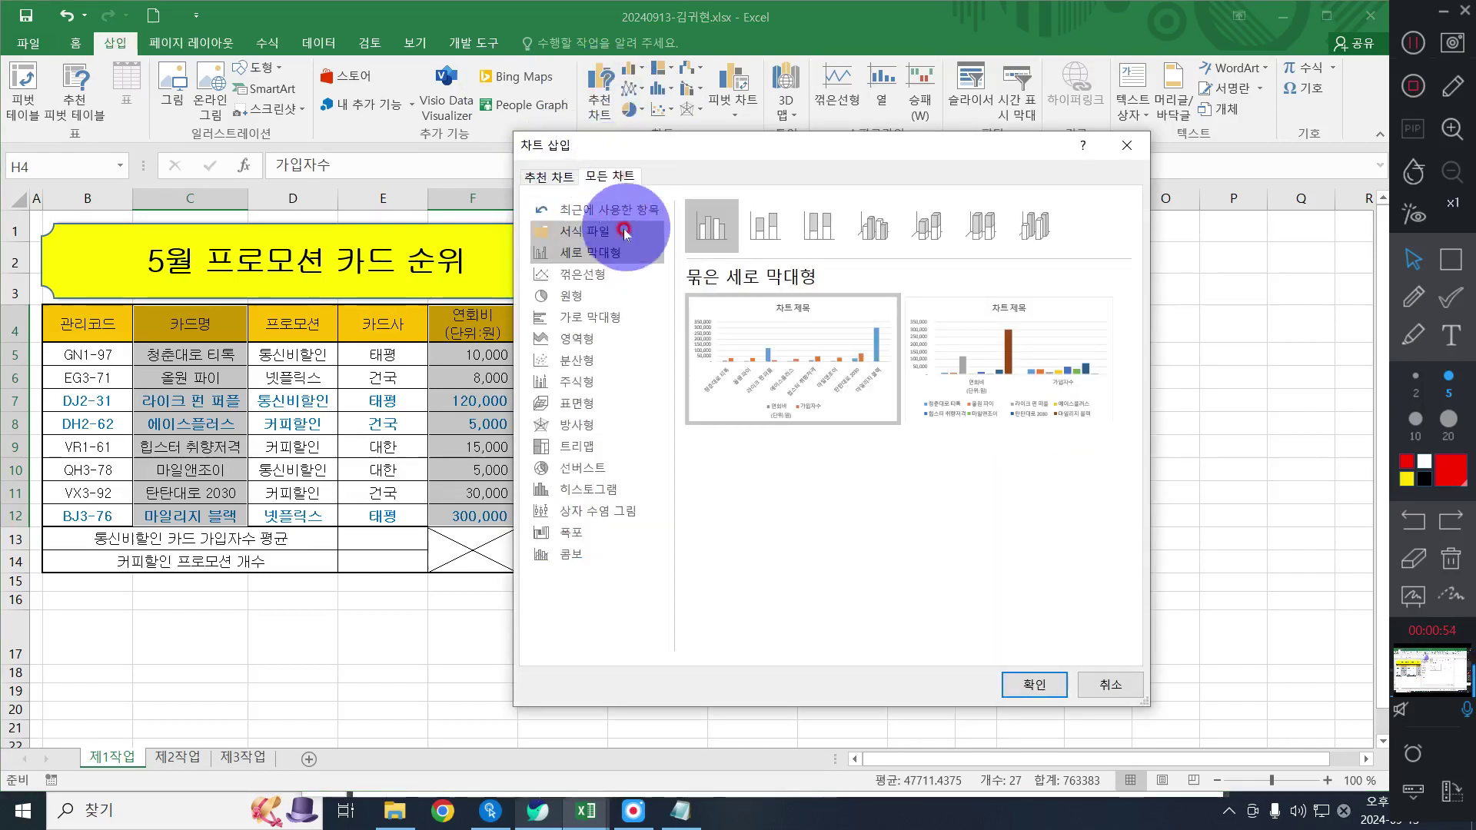
left_click(581, 553)
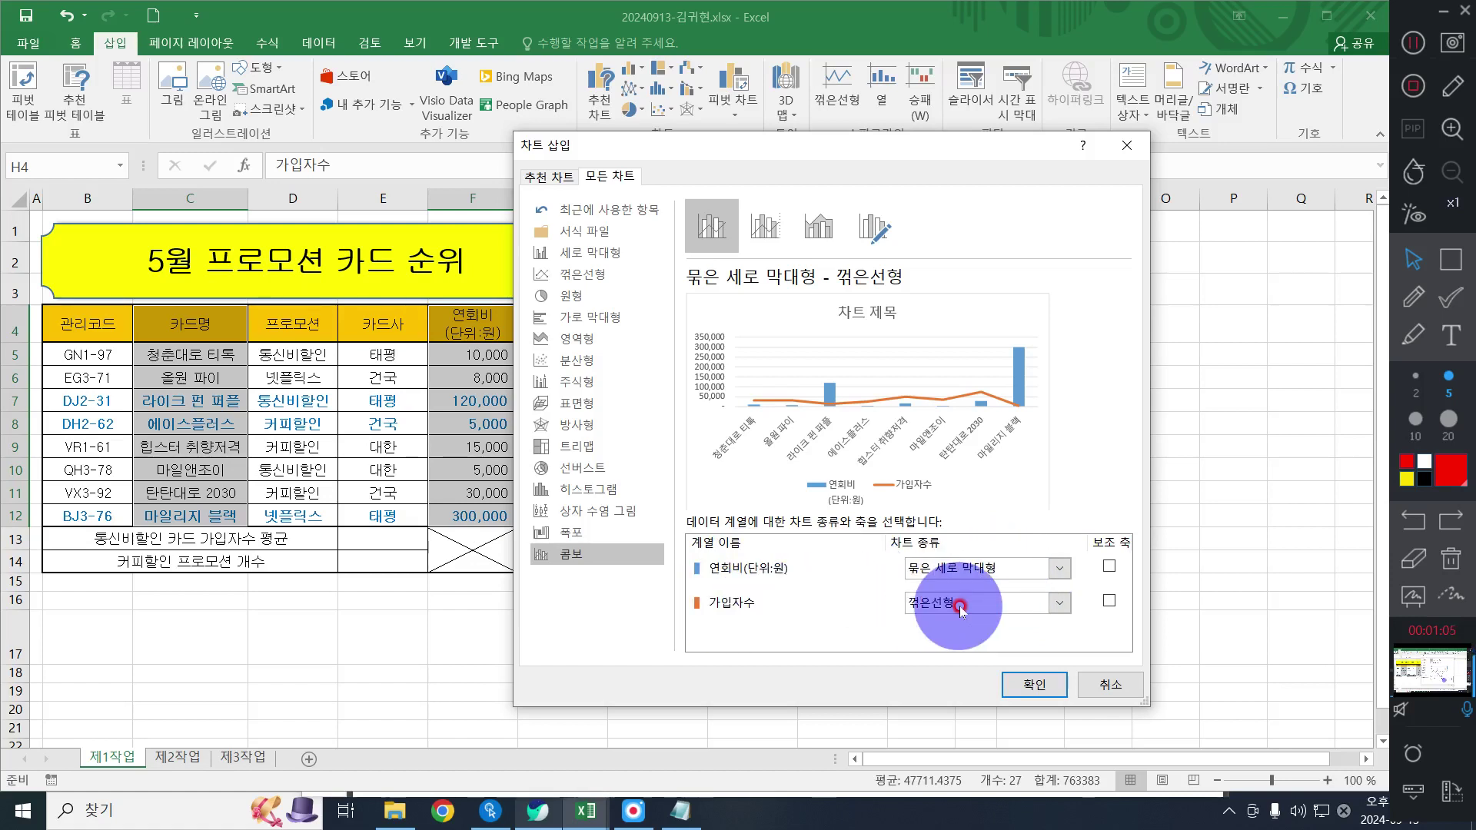
Check the target chart in the PDF, then set the 가입자수 series to 표식이 있는 꺾은선형 on the secondary axis
mouse_move(588, 807)
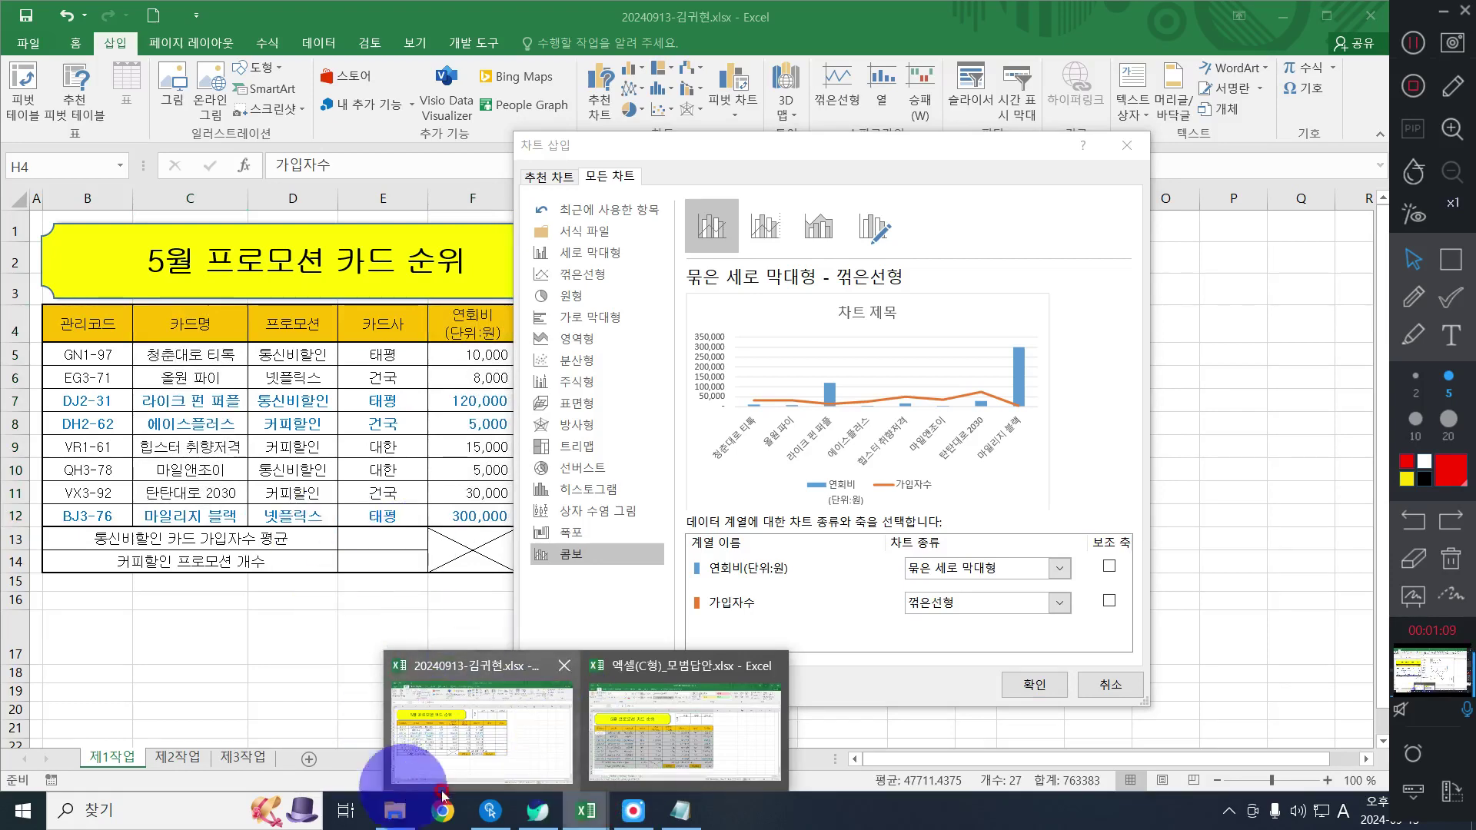
left_click(541, 813)
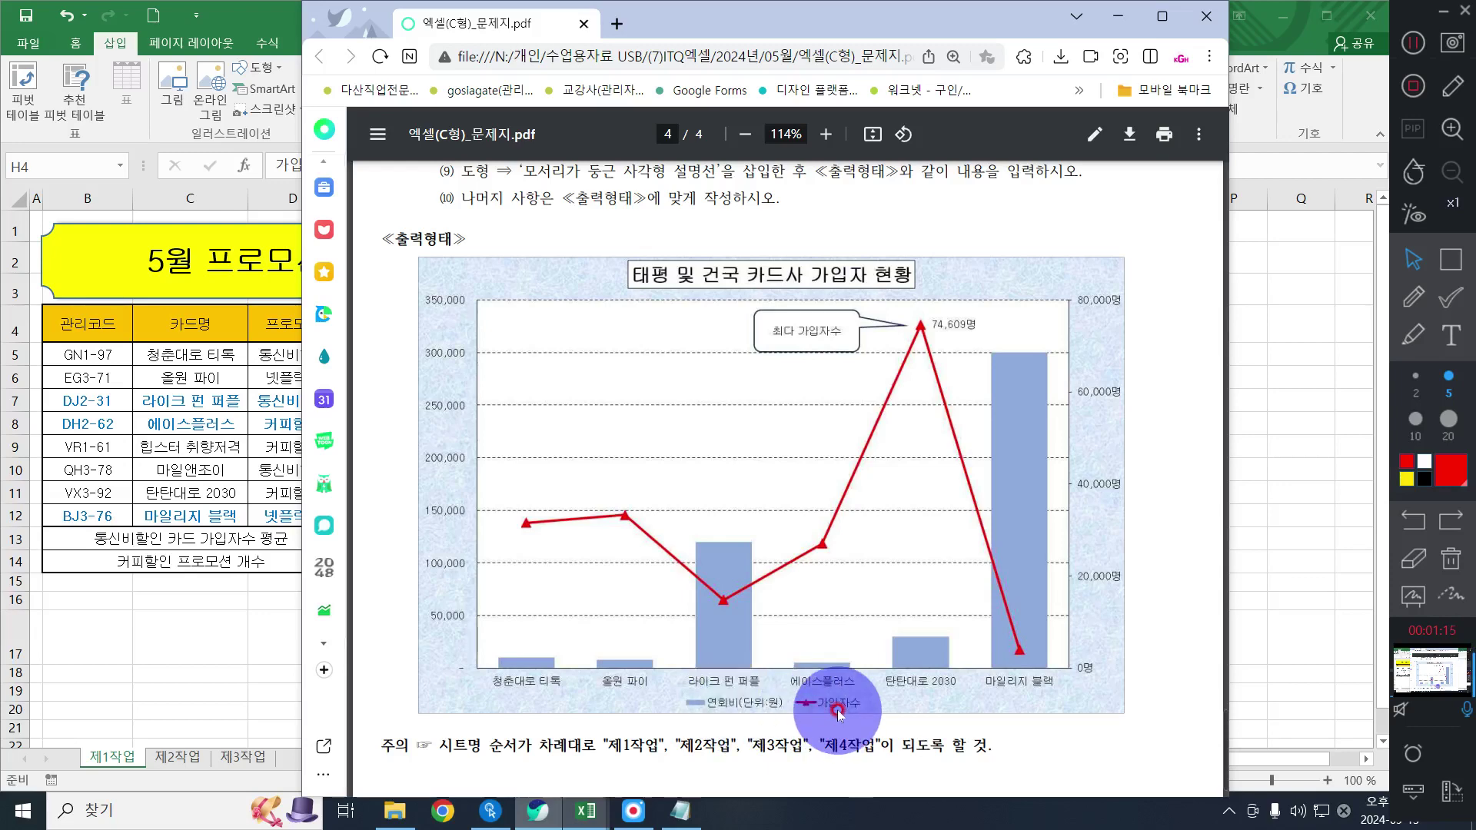
left_click(1117, 17)
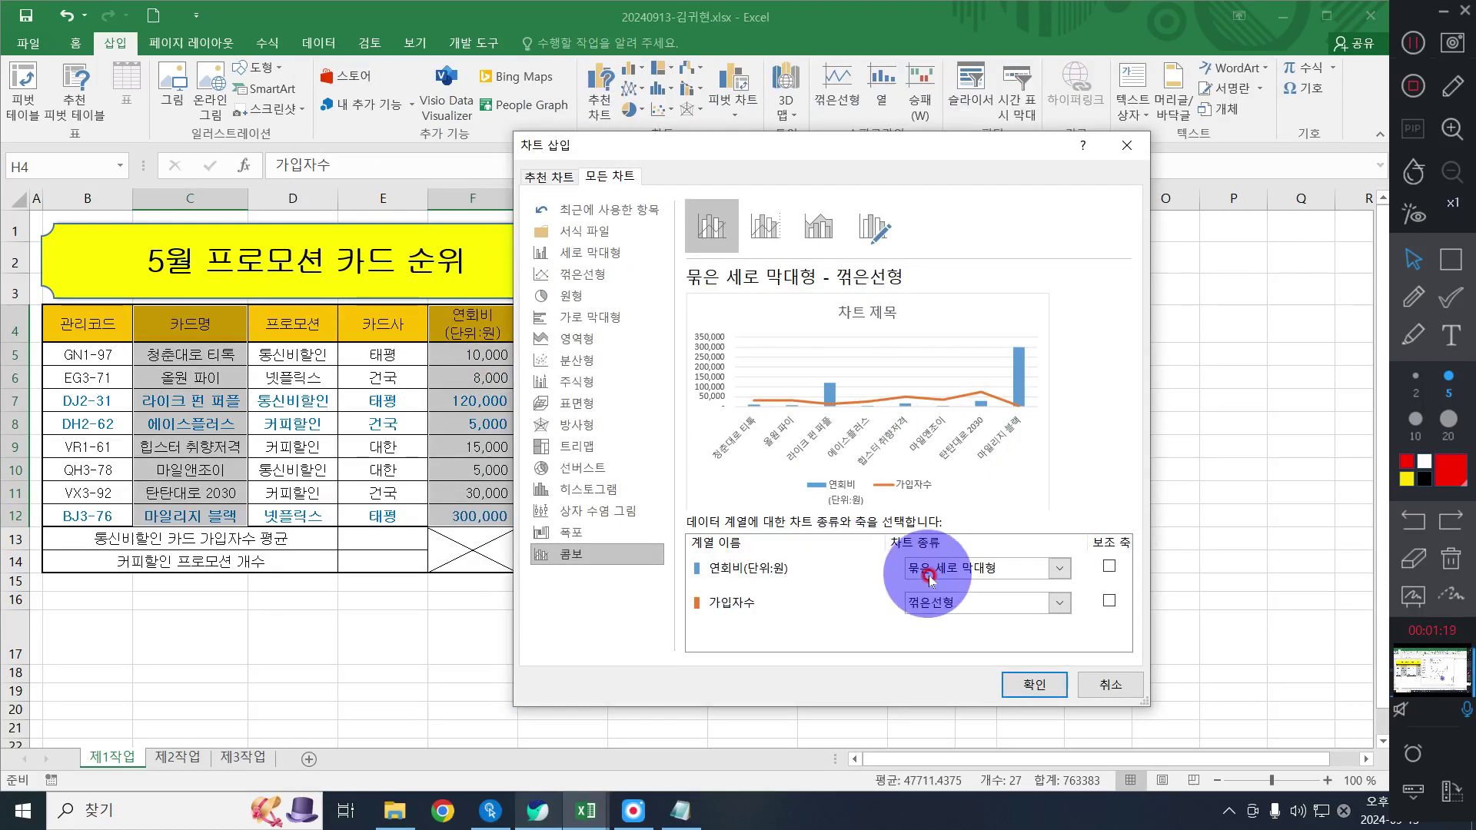
left_click(944, 606)
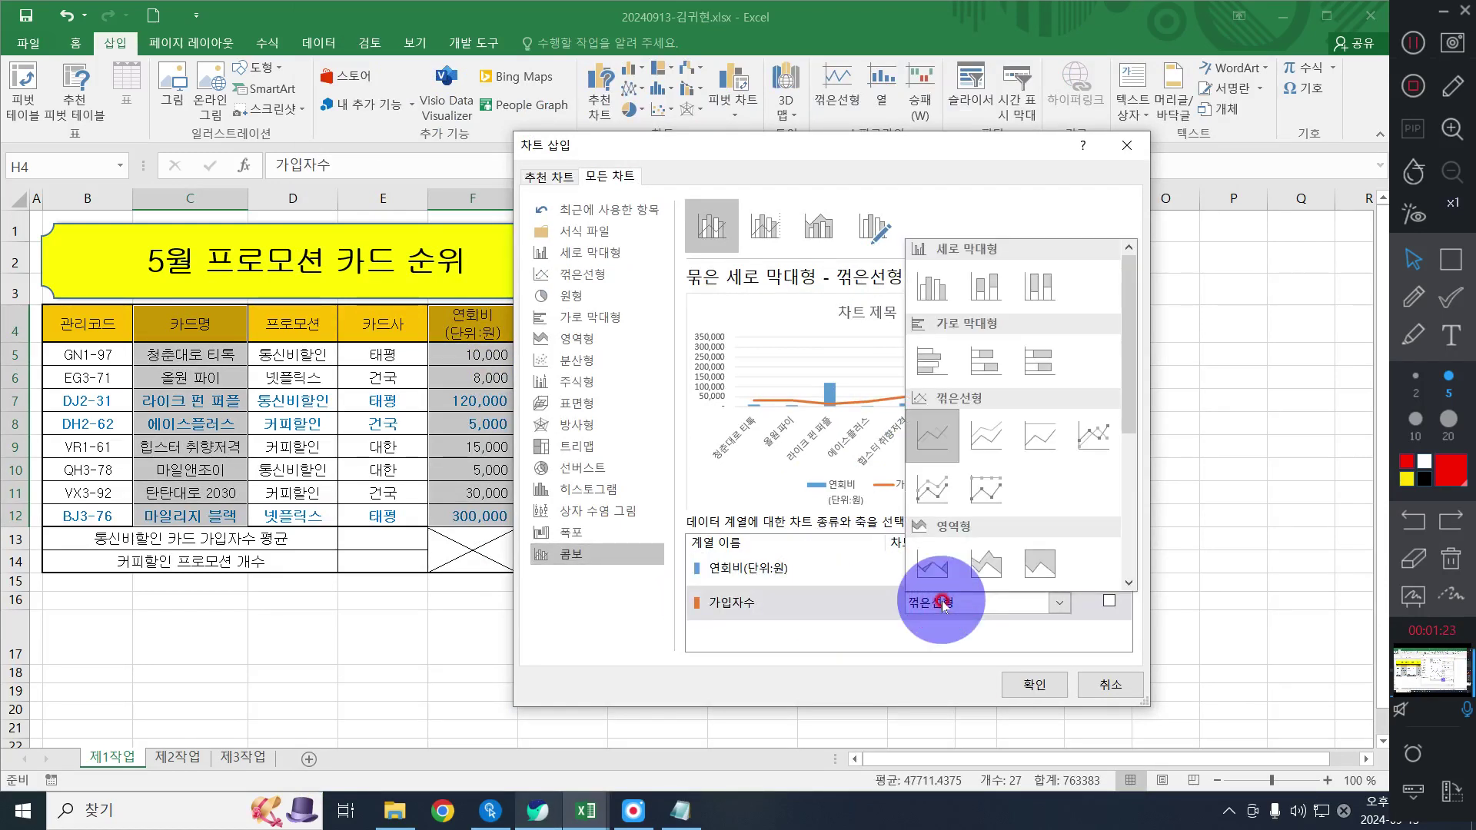
left_click(1095, 435)
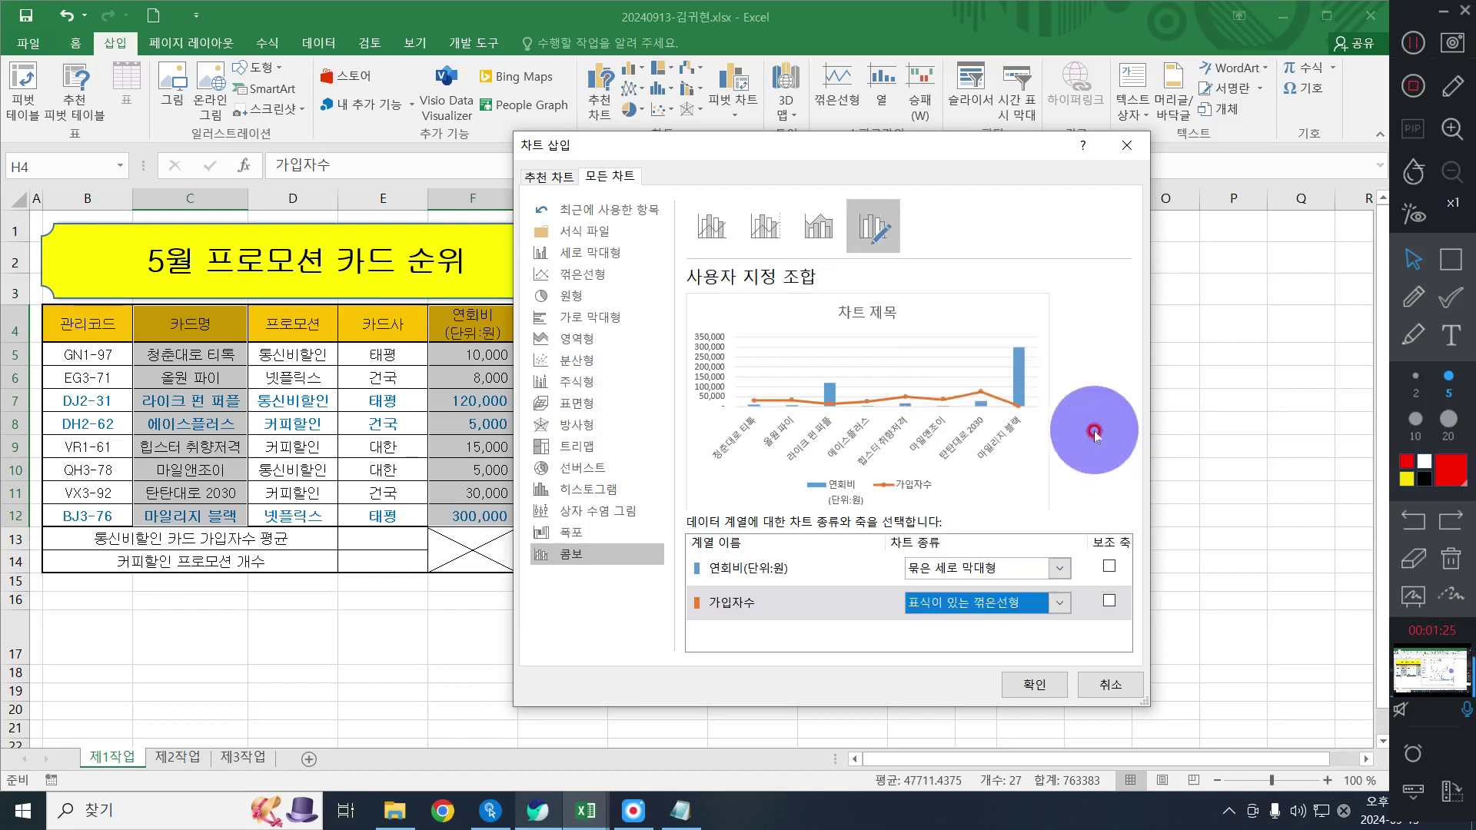
left_click(1109, 601)
Review condition (7) in the exam PDF about the 가입자수 series' chart type and secondary axis
left_click(586, 811)
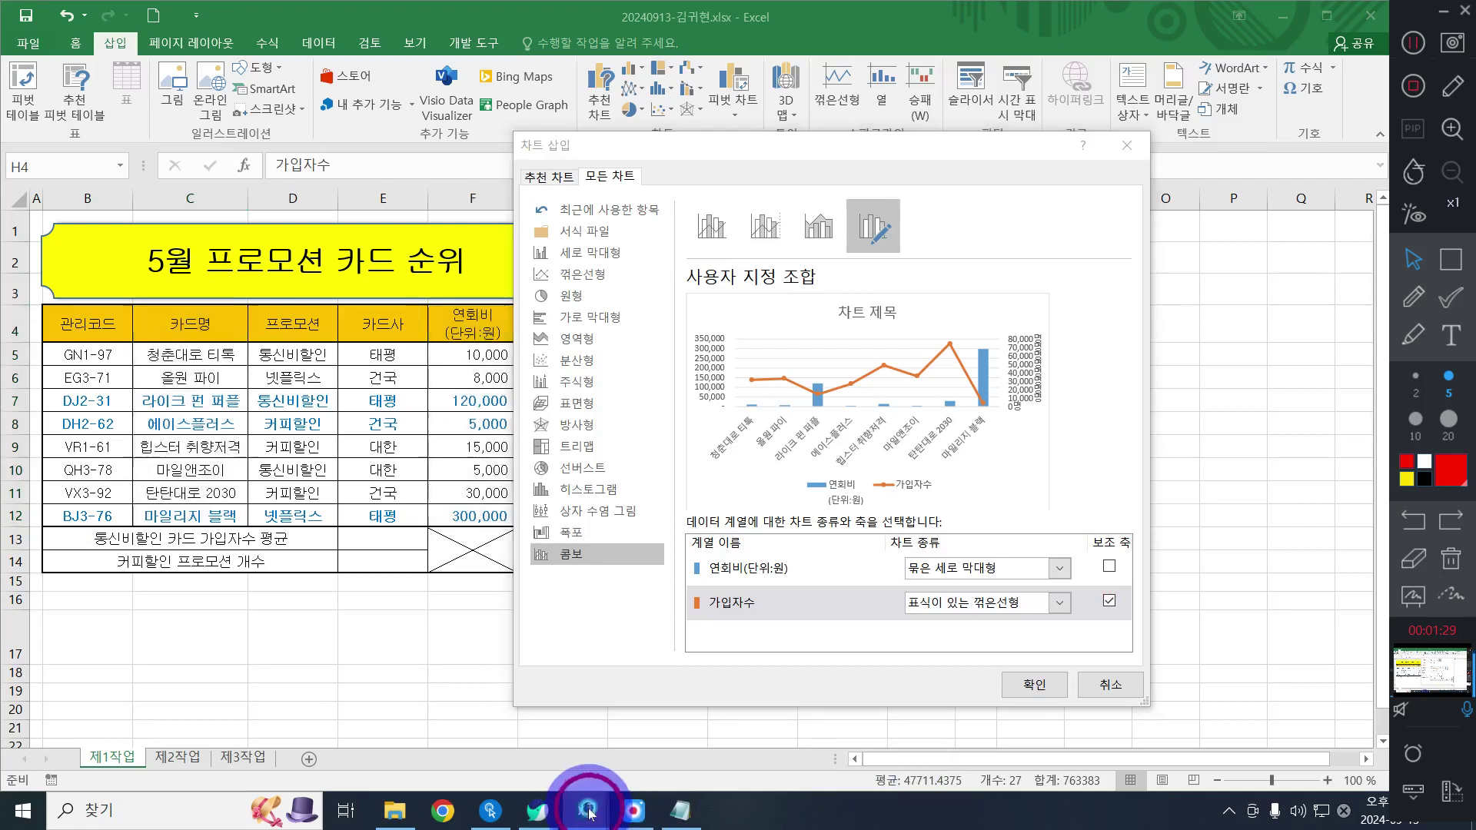
left_click(533, 812)
scroll(592, 308, "up", 5)
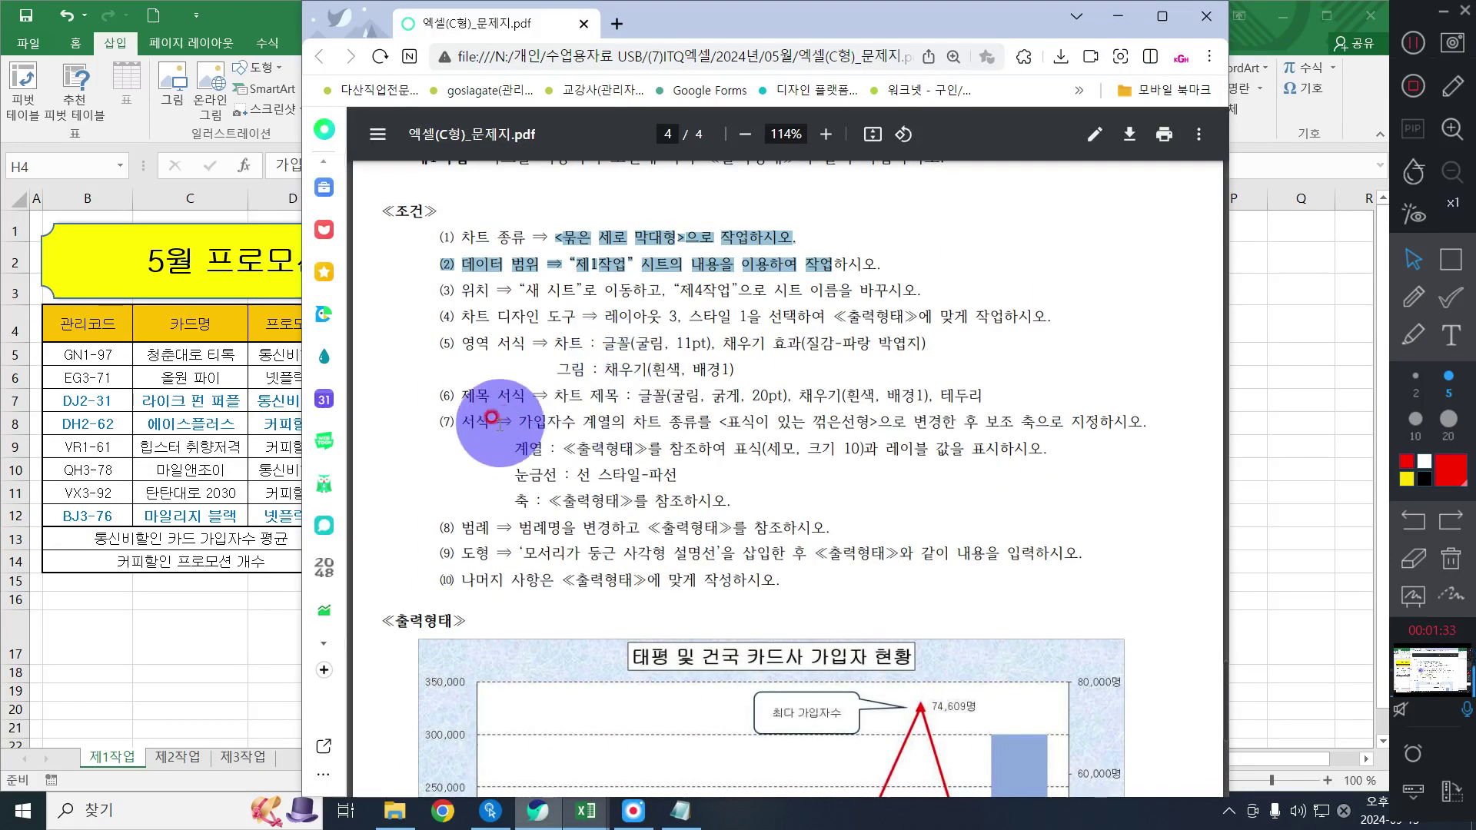
left_click_drag(461, 422, 782, 405)
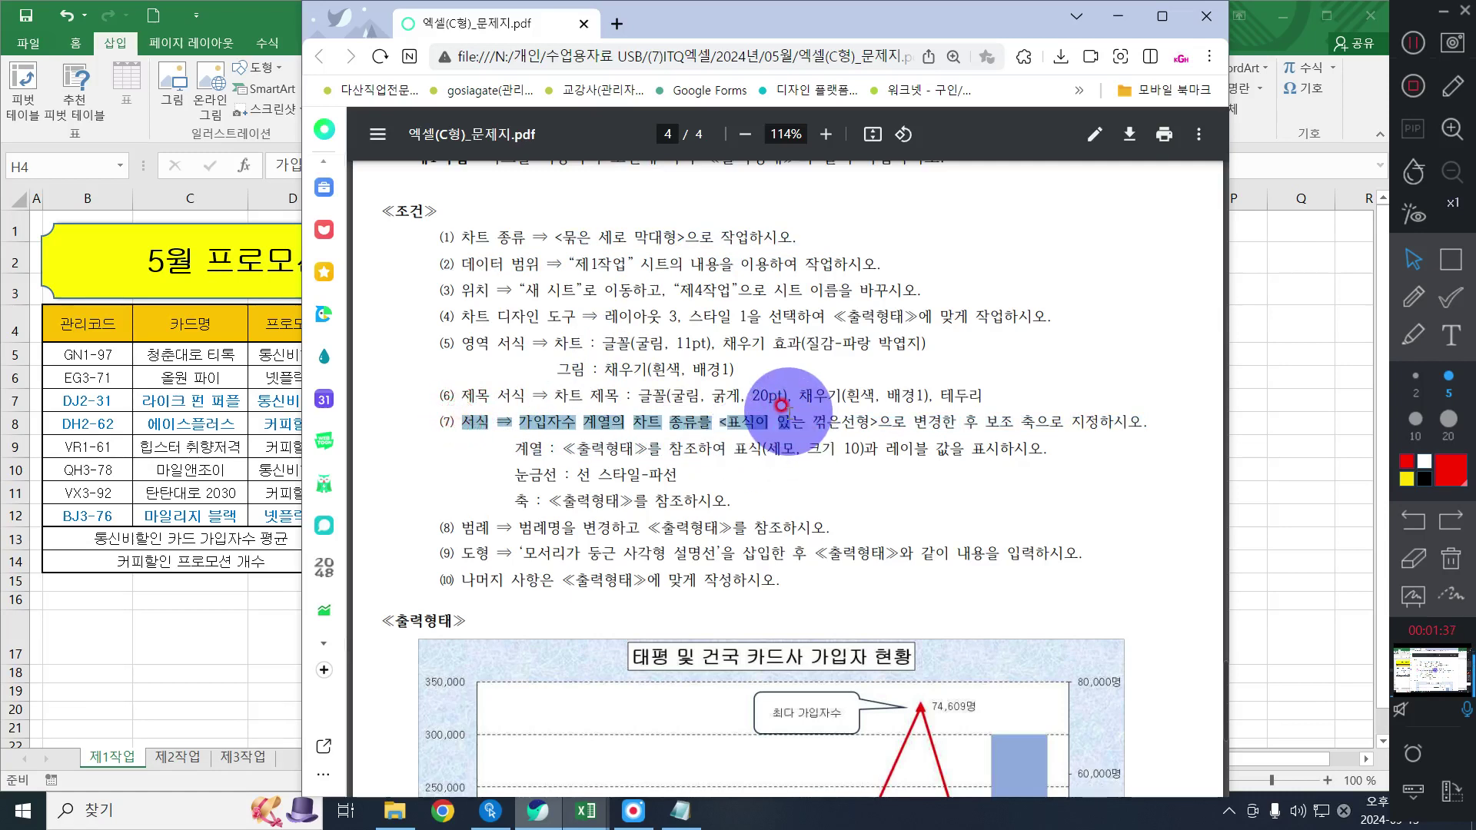
left_click(902, 494)
left_click(1120, 21)
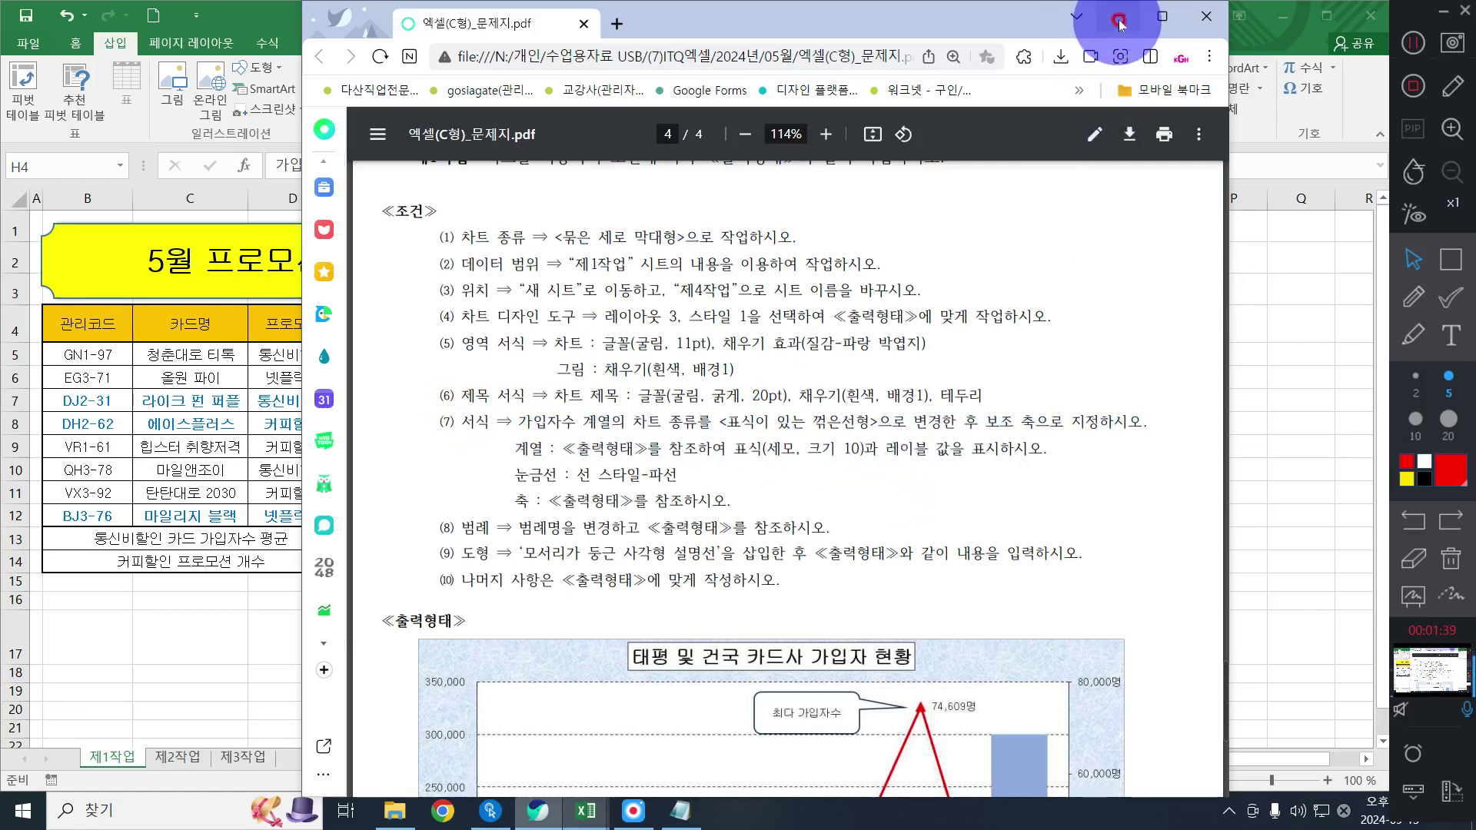
Insert the configured combo chart and move it to a new sheet named 제4작업
left_click(1056, 675)
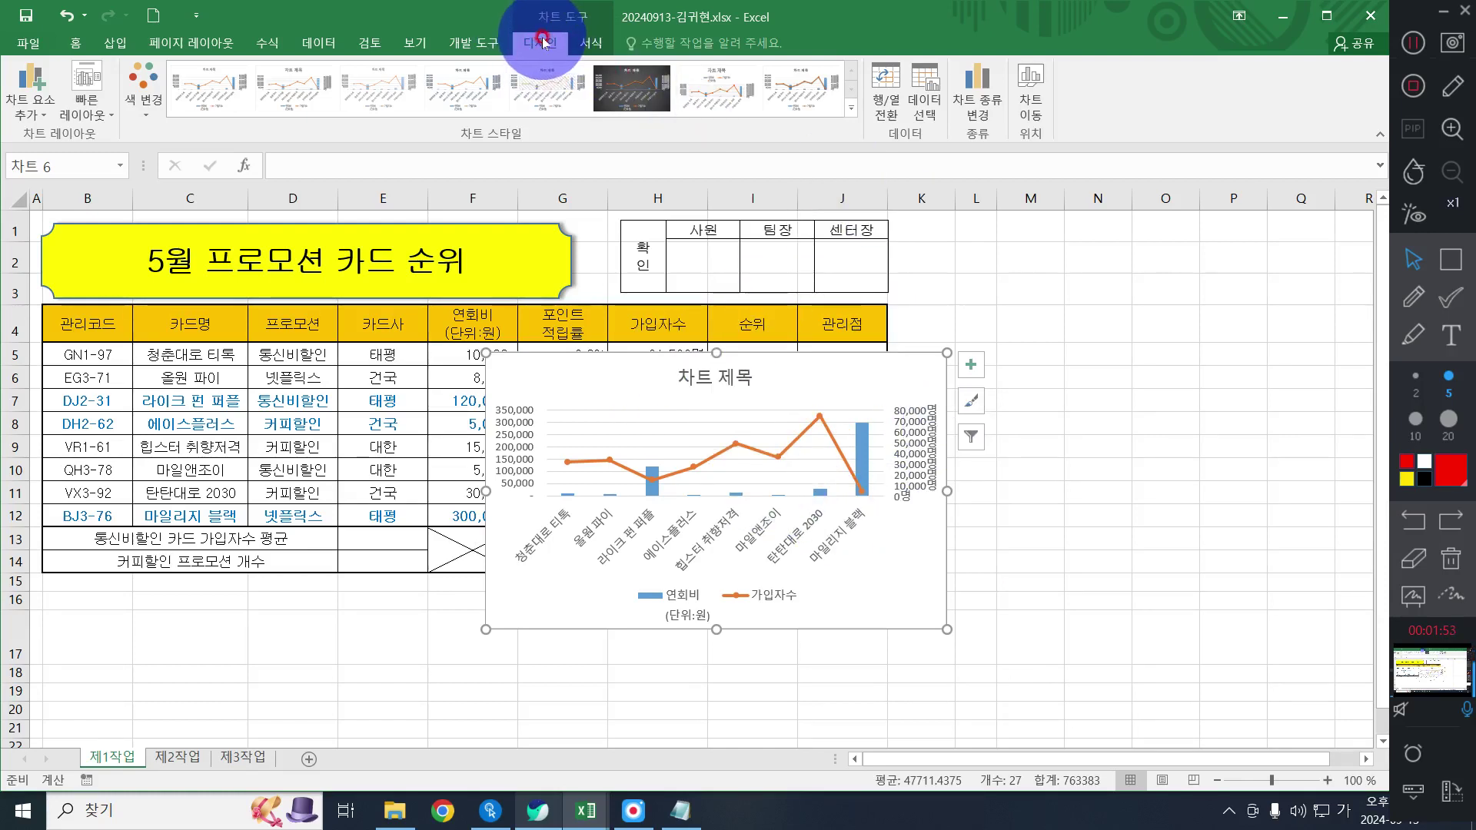
left_click(1031, 92)
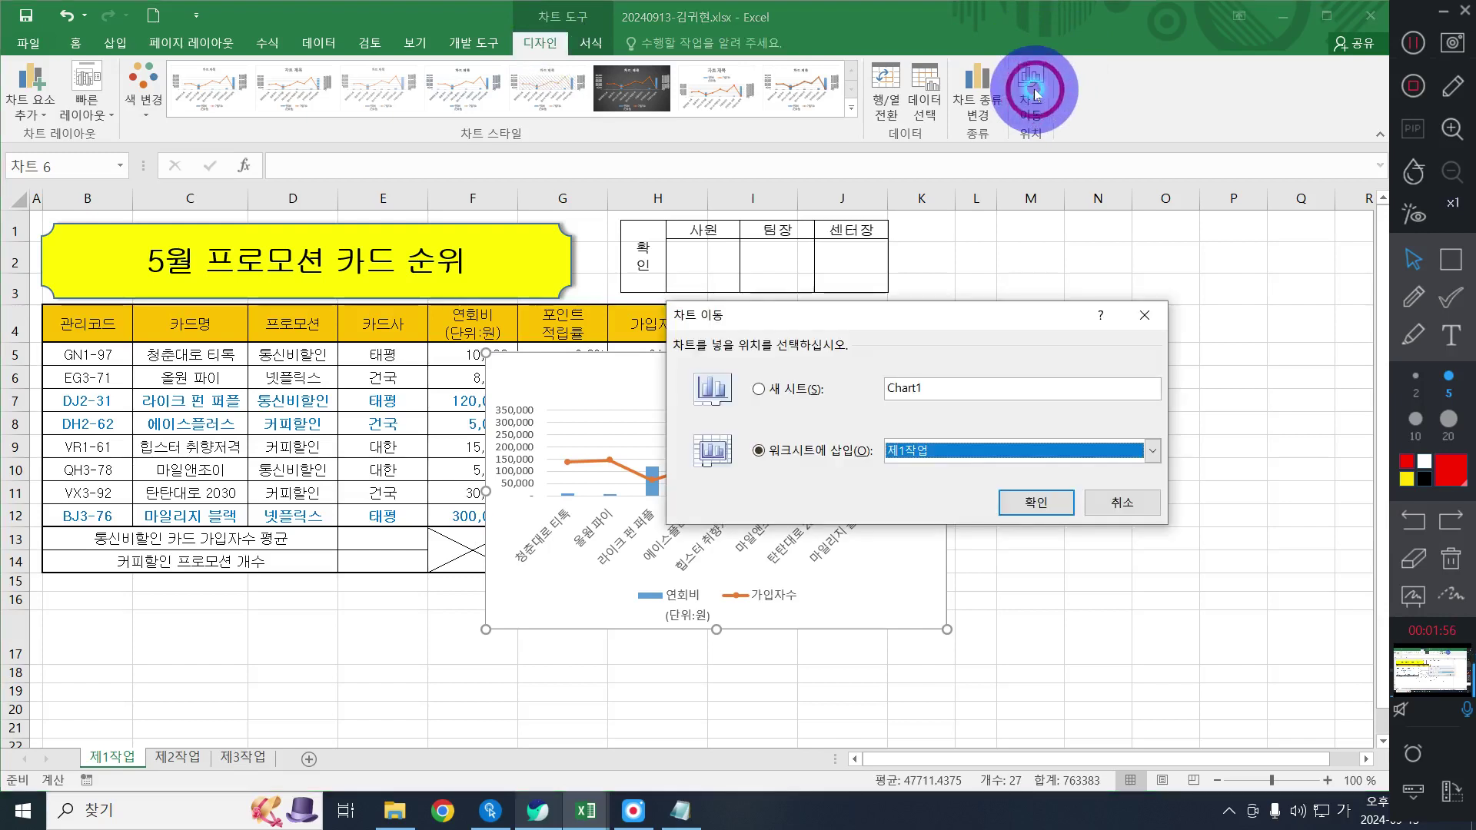
left_click(781, 388)
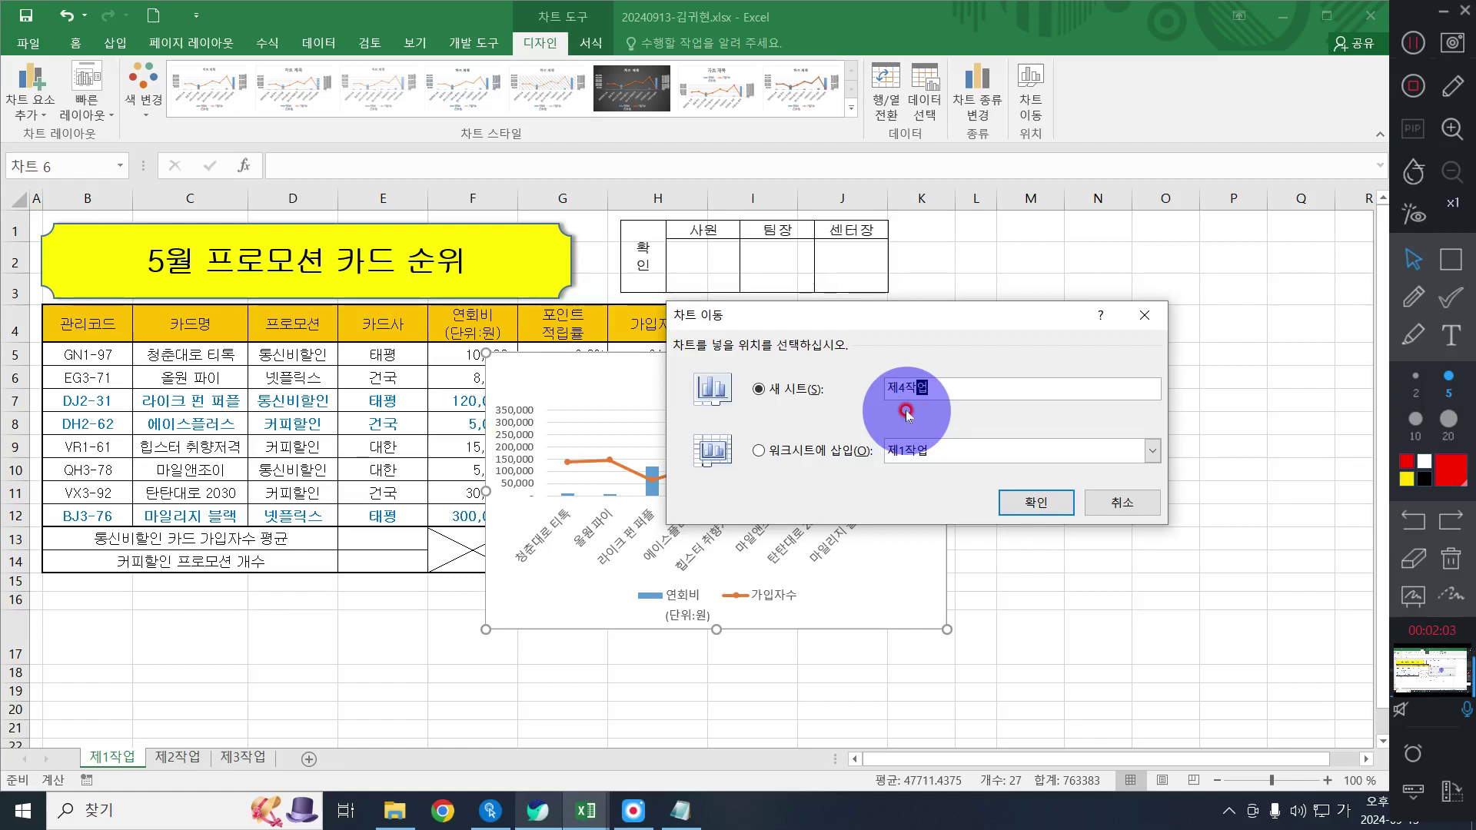
key("Return")
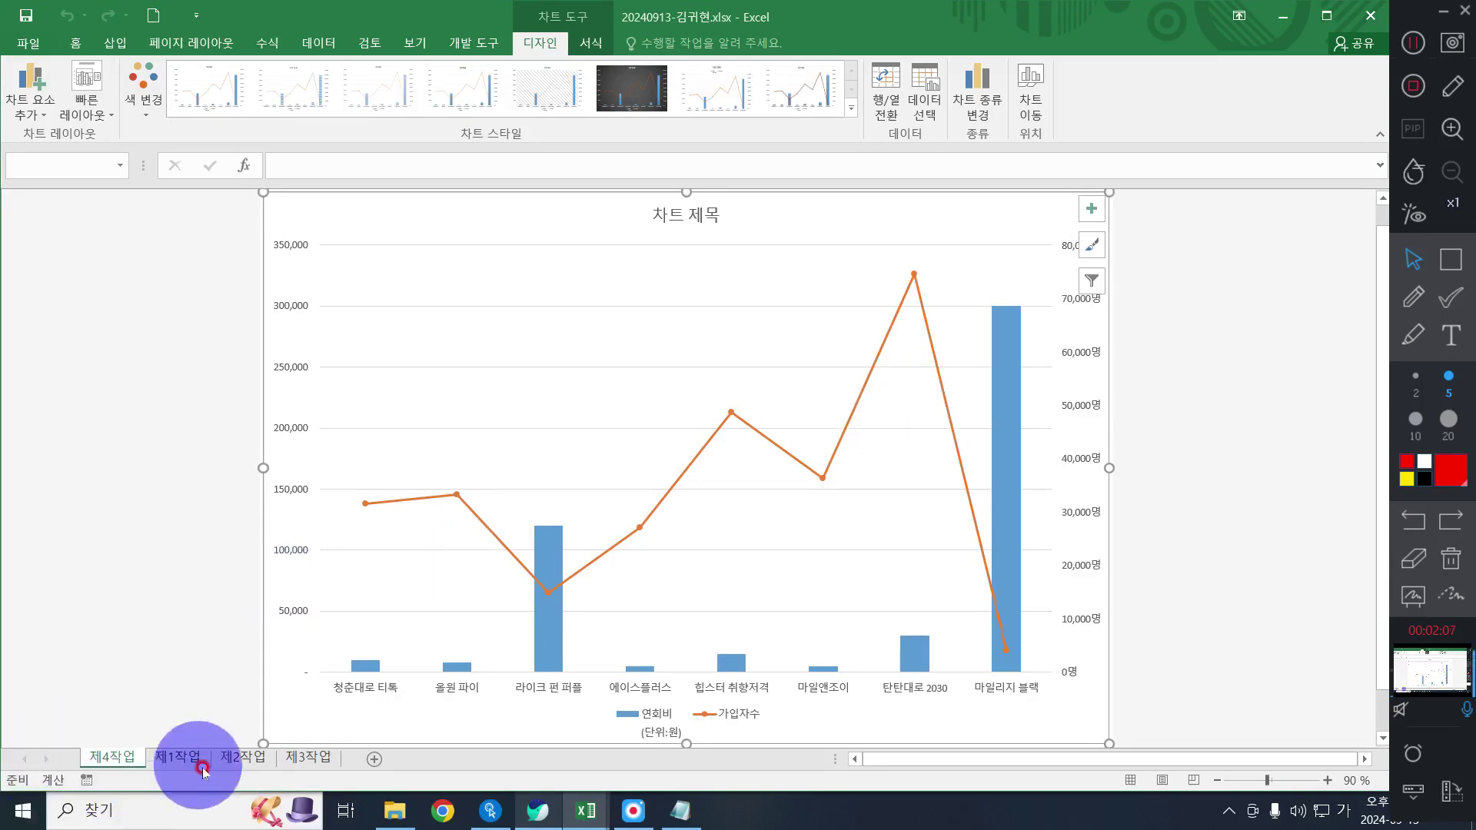
Reorder the sheets so that 제4작업 comes last, after 제3작업
key("ctrl")
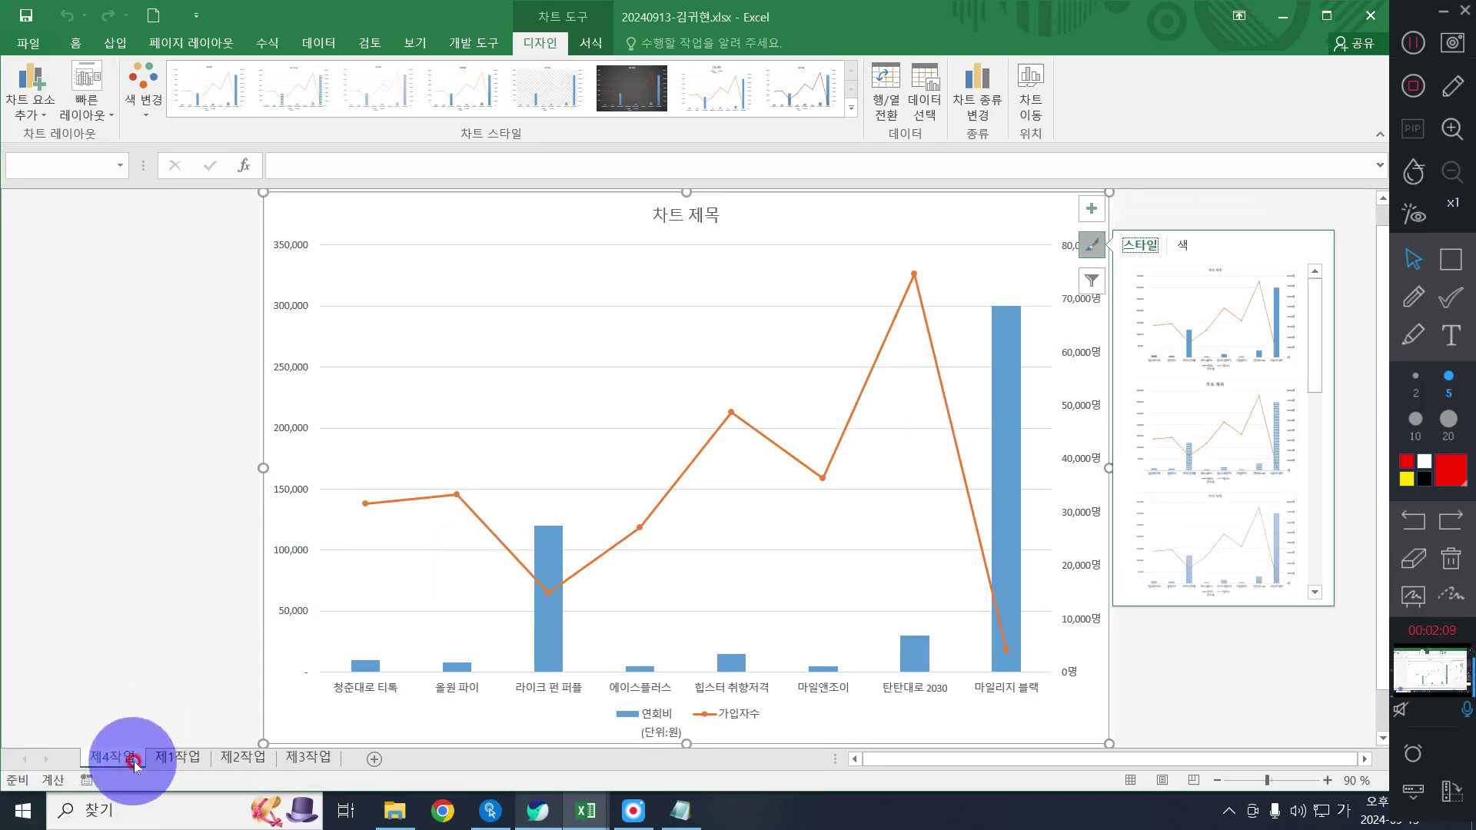
left_click(1092, 245)
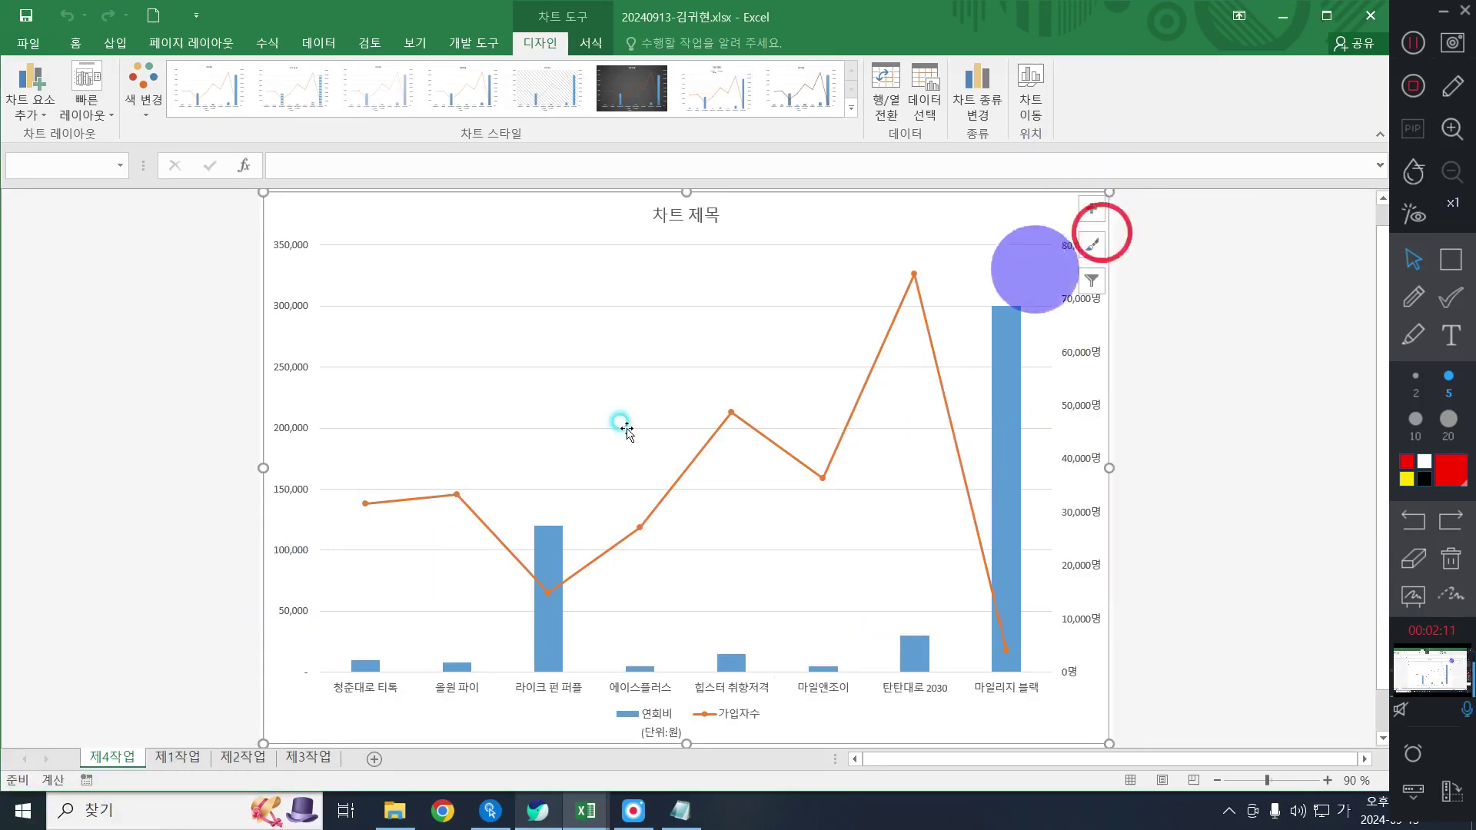
left_click(104, 756)
left_click_drag(275, 757, 371, 748)
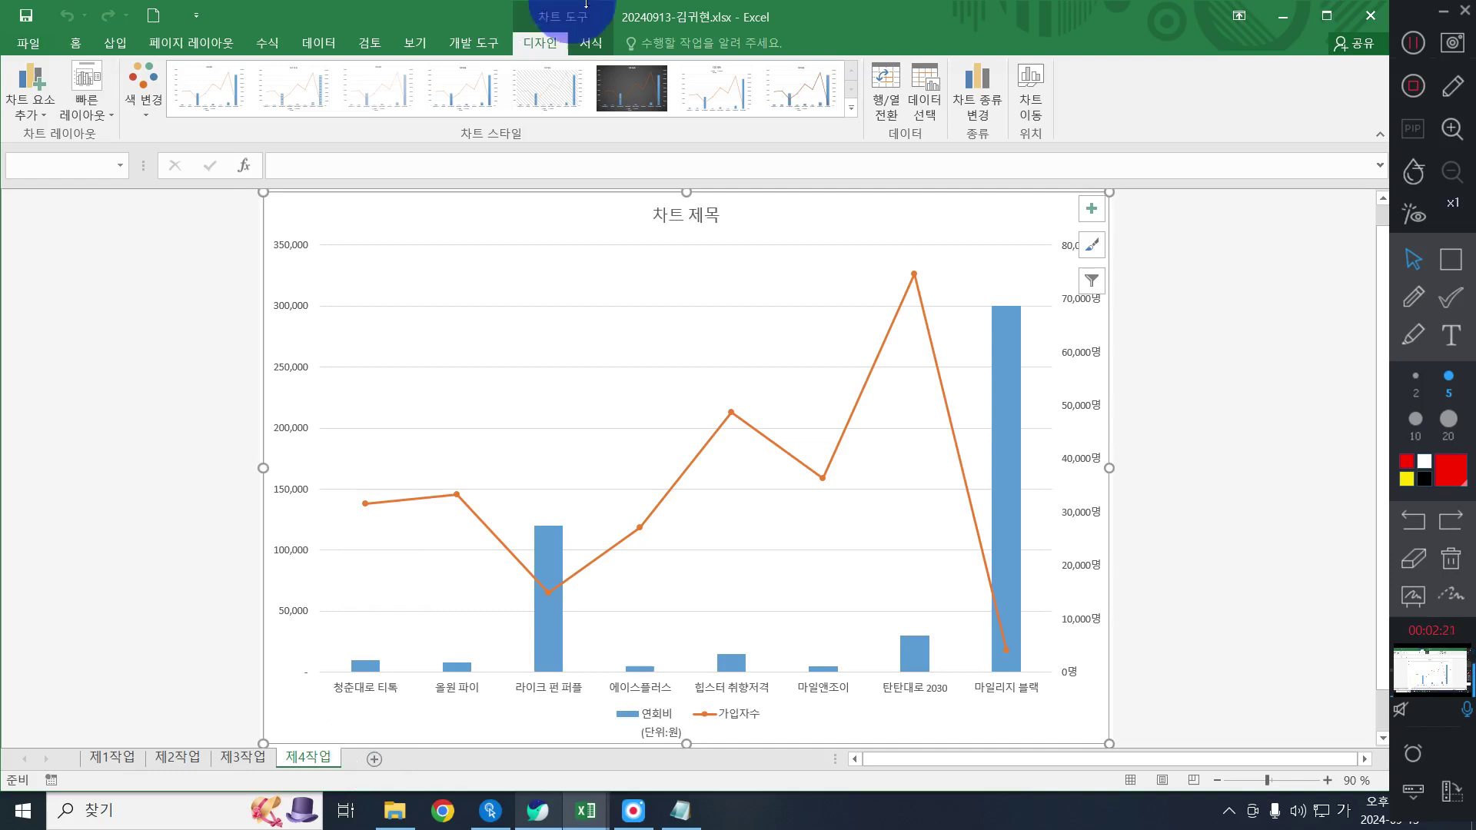
Apply quick layout 3 (레이아웃 3) to the chart
left_click(87, 93)
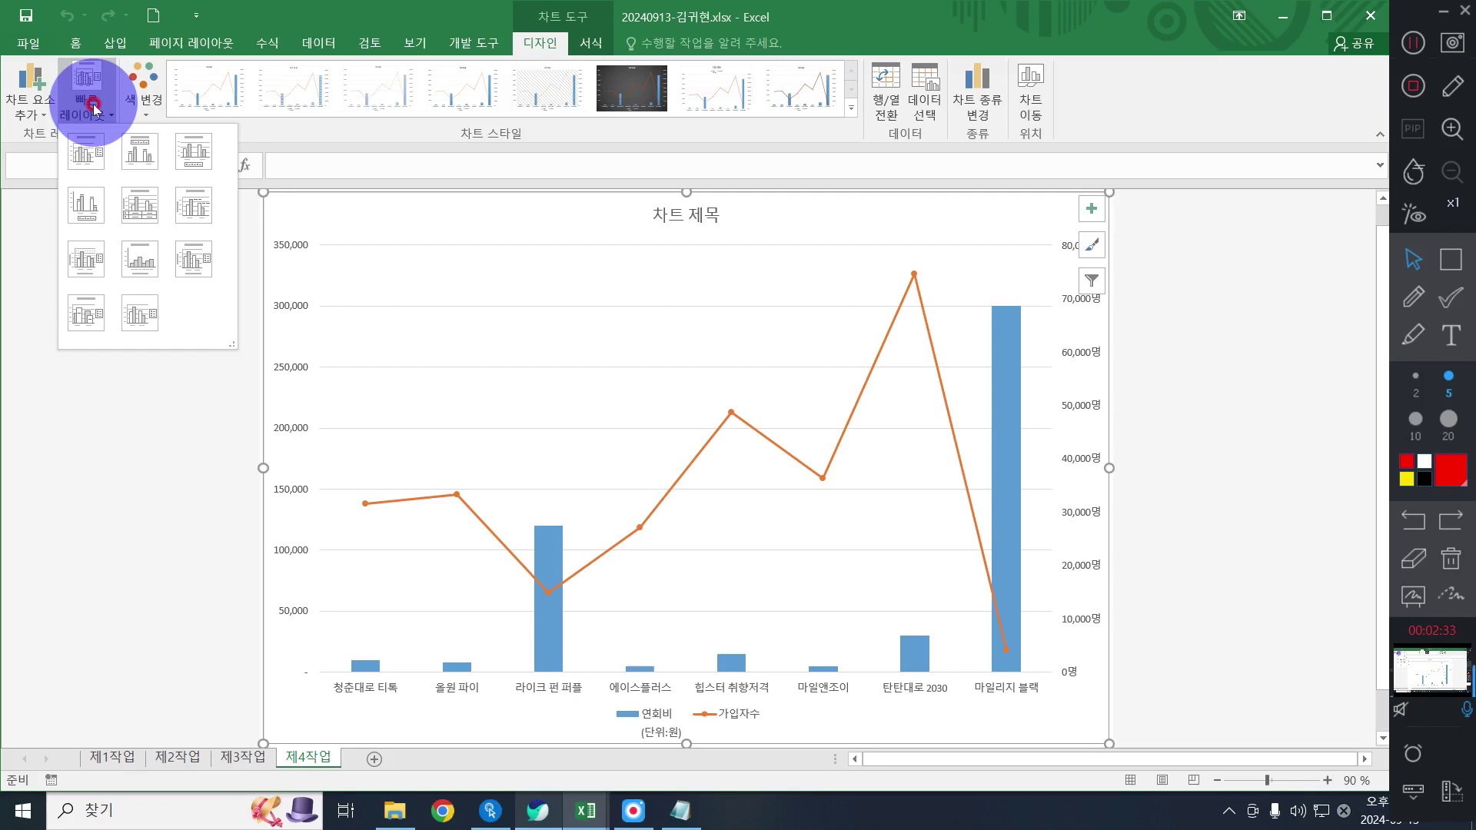
left_click(198, 150)
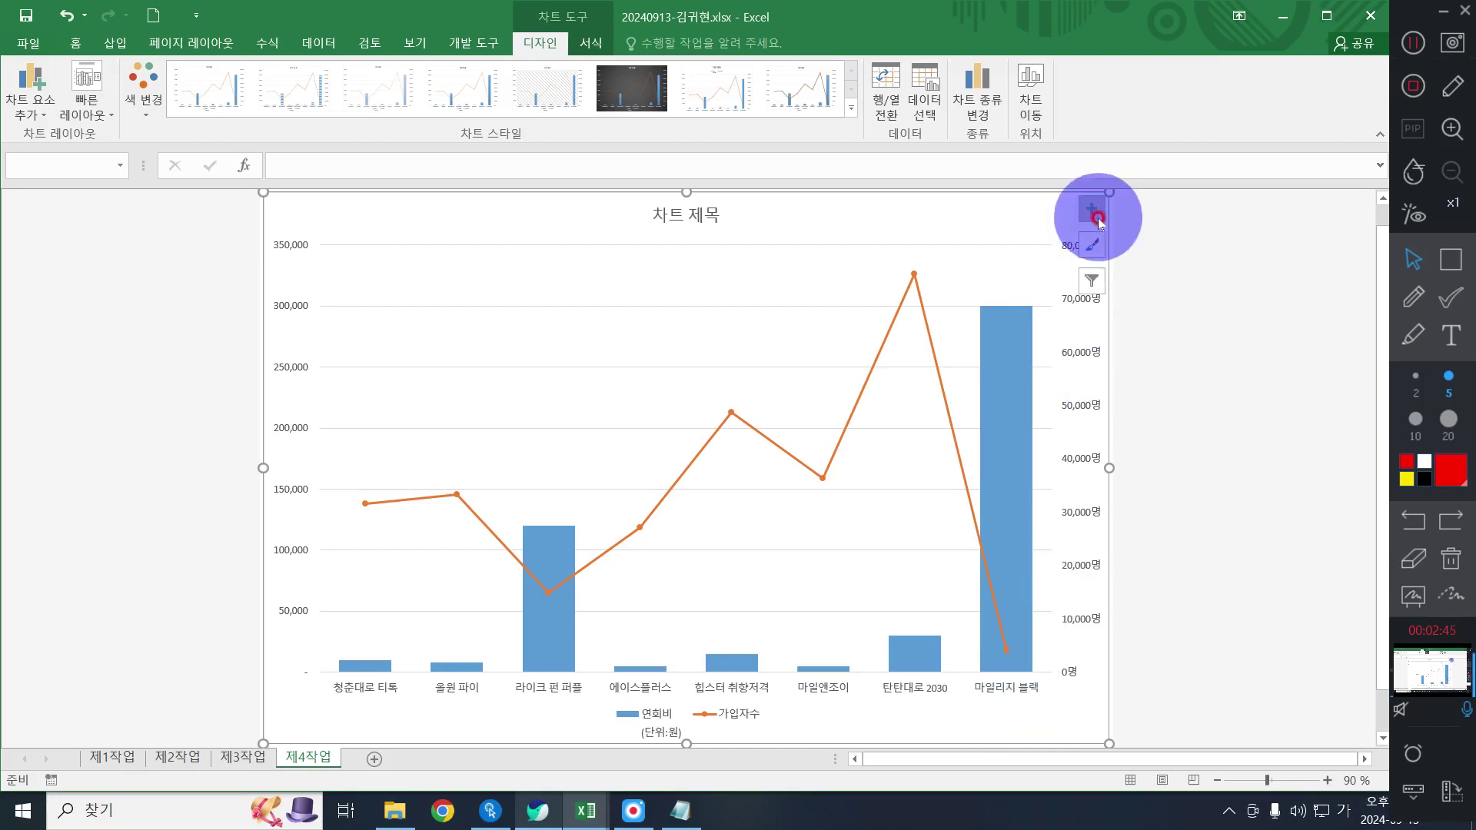
Filter the 힙스터 취향저격 and 마일앤조이 categories out of the chart
left_click(1091, 280)
left_click(1092, 279)
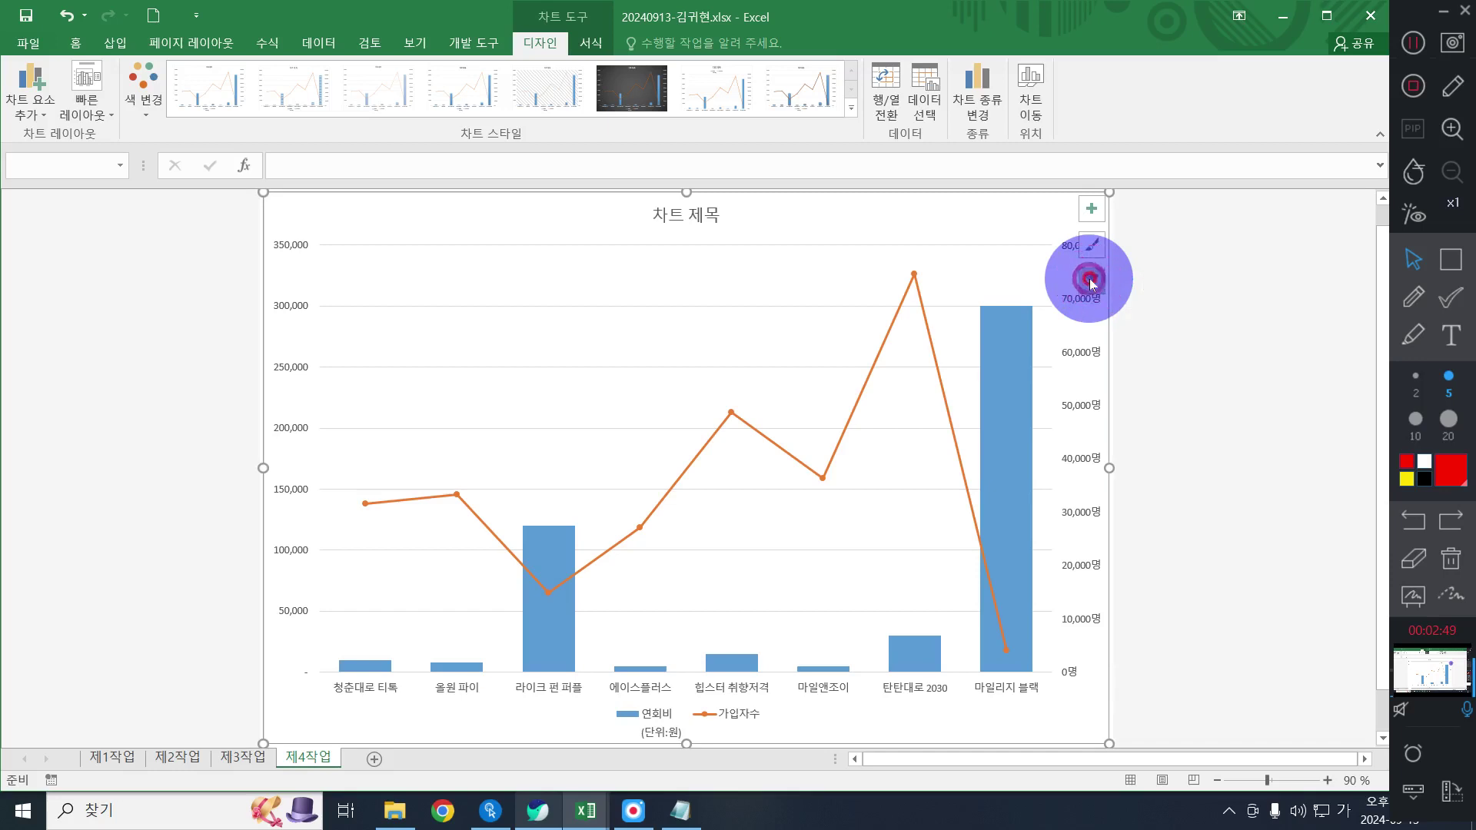
left_click(1091, 280)
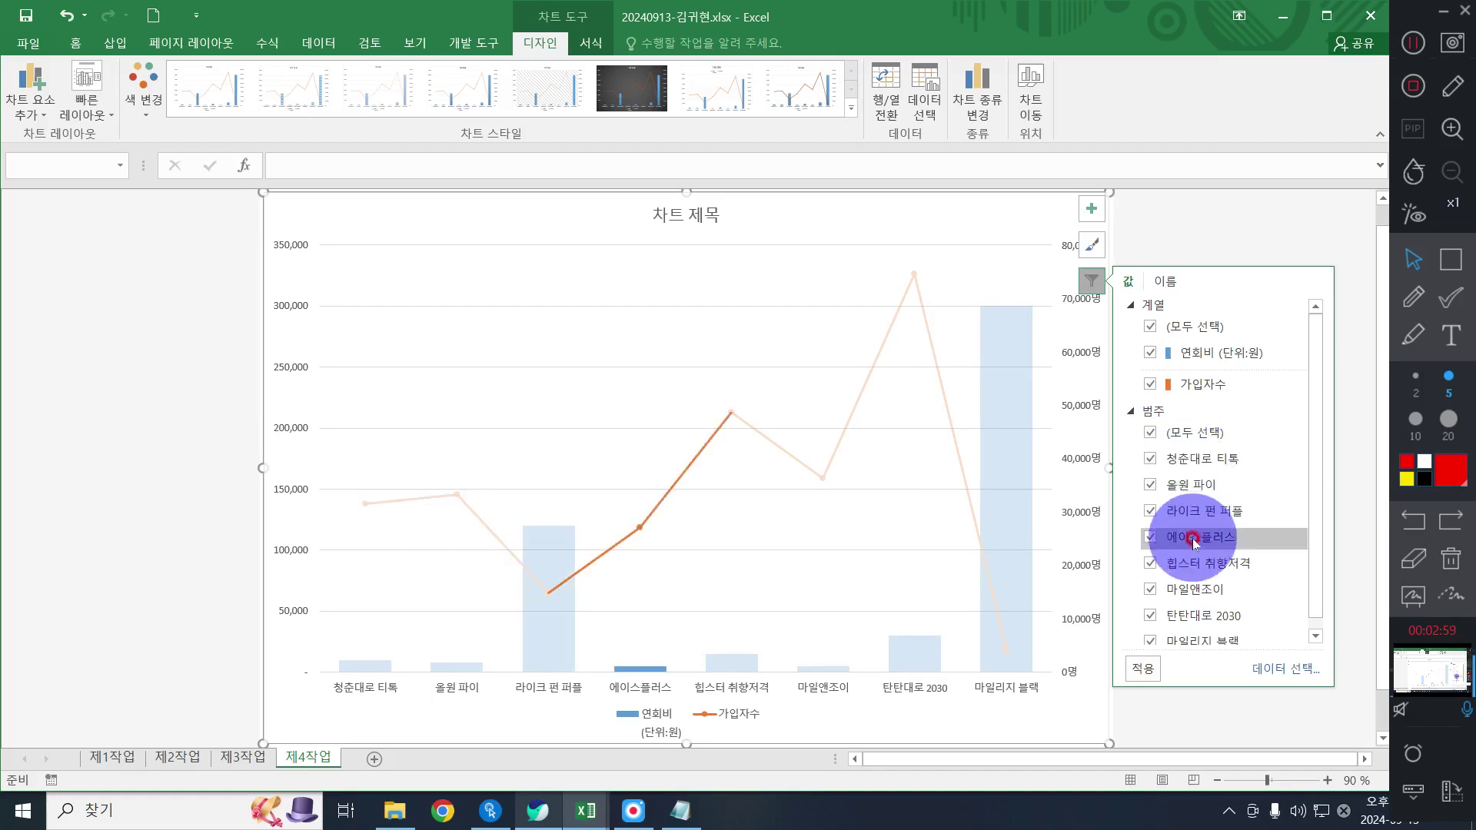
left_click(1152, 573)
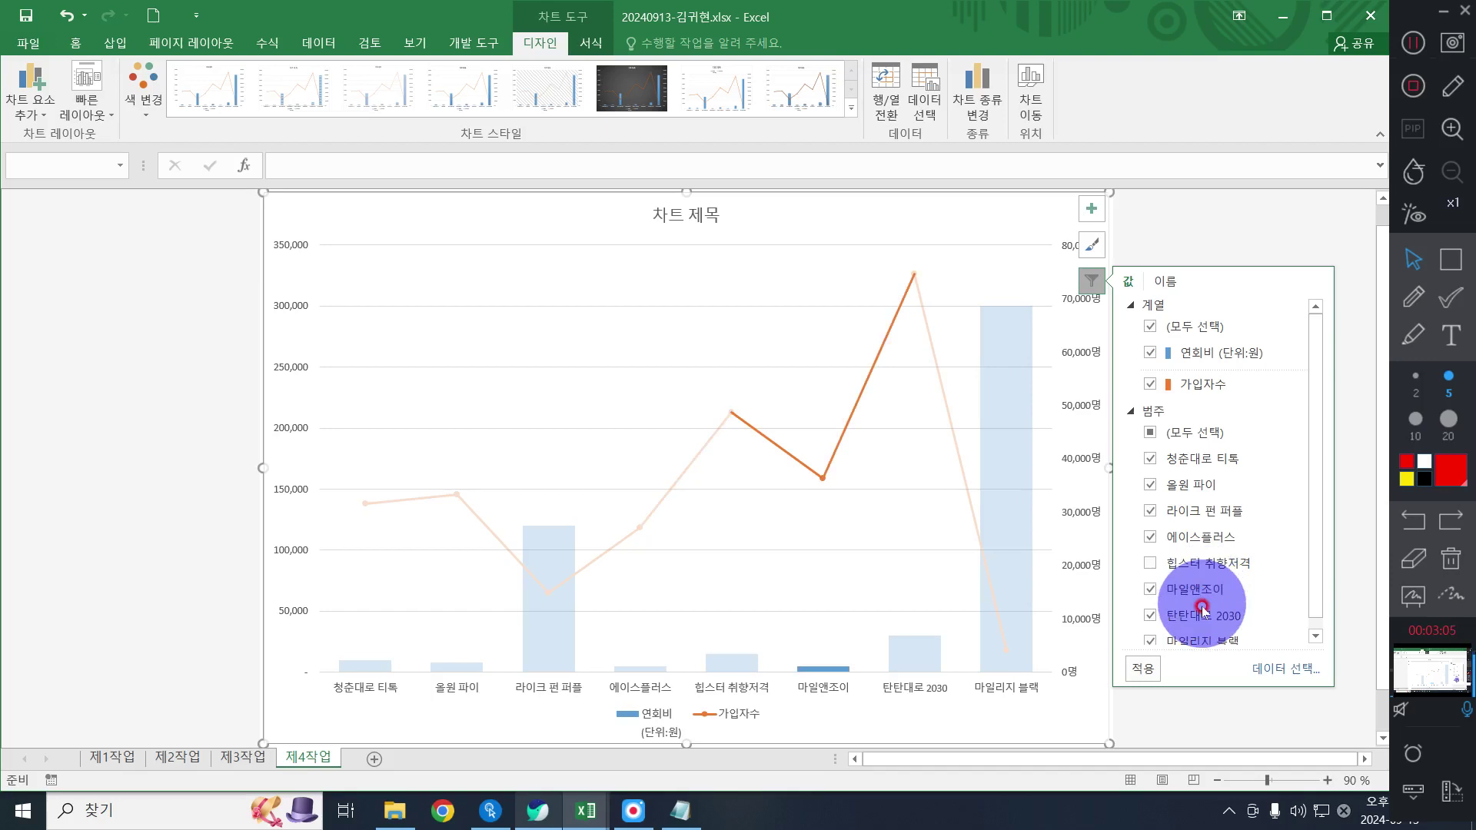
left_click(1151, 591)
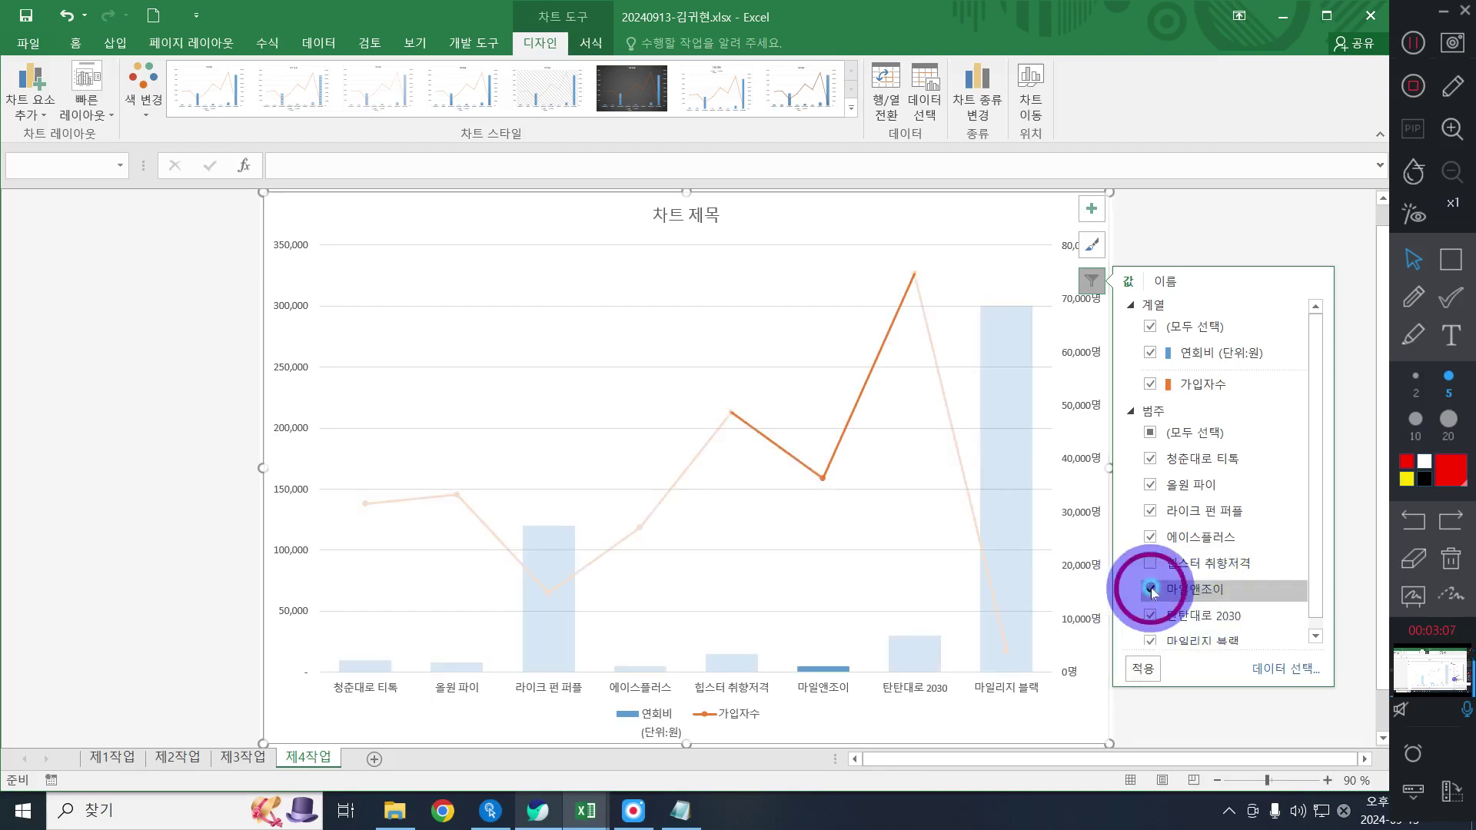
left_click(1135, 671)
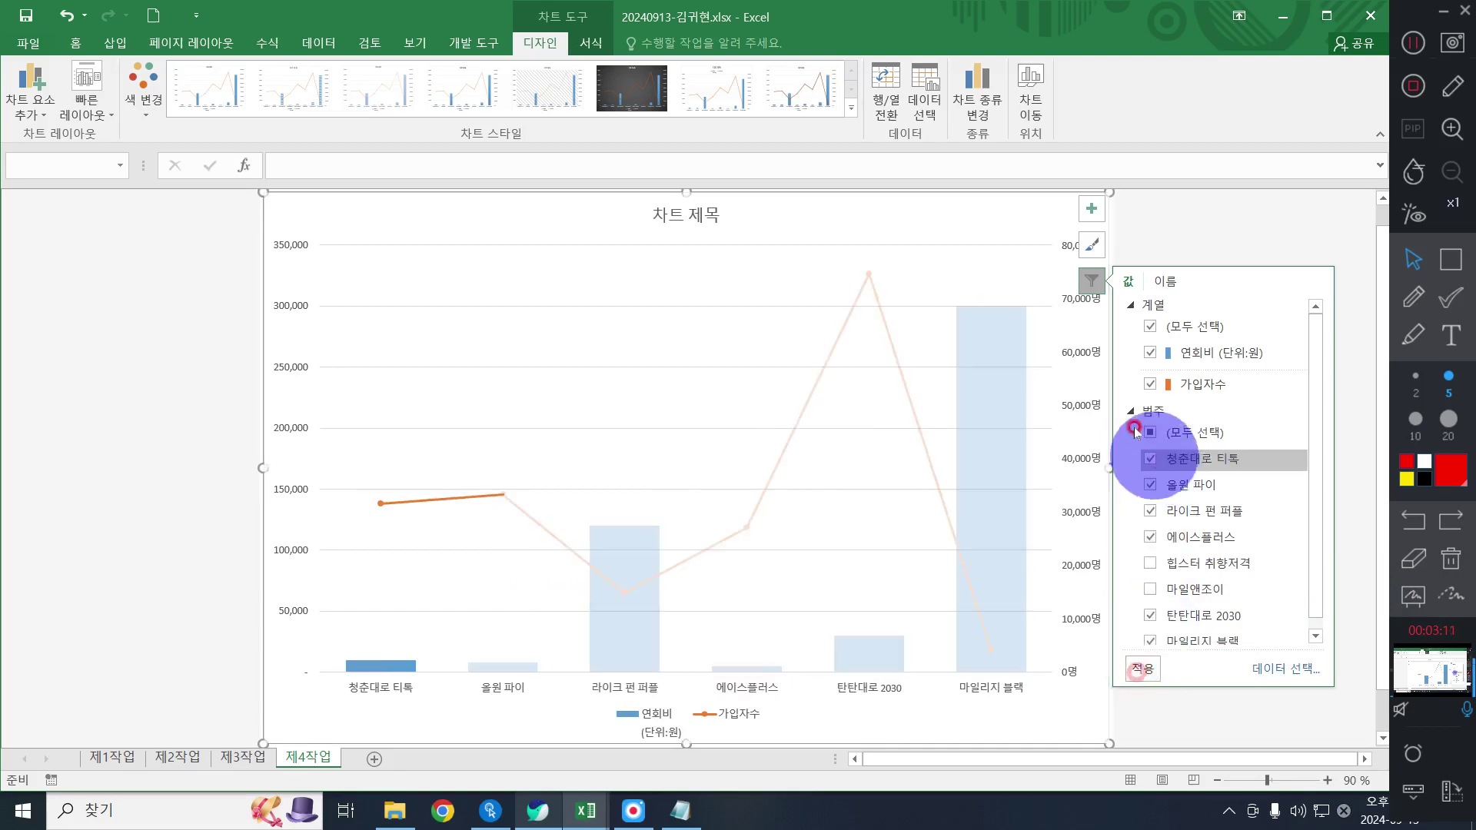
left_click(1086, 283)
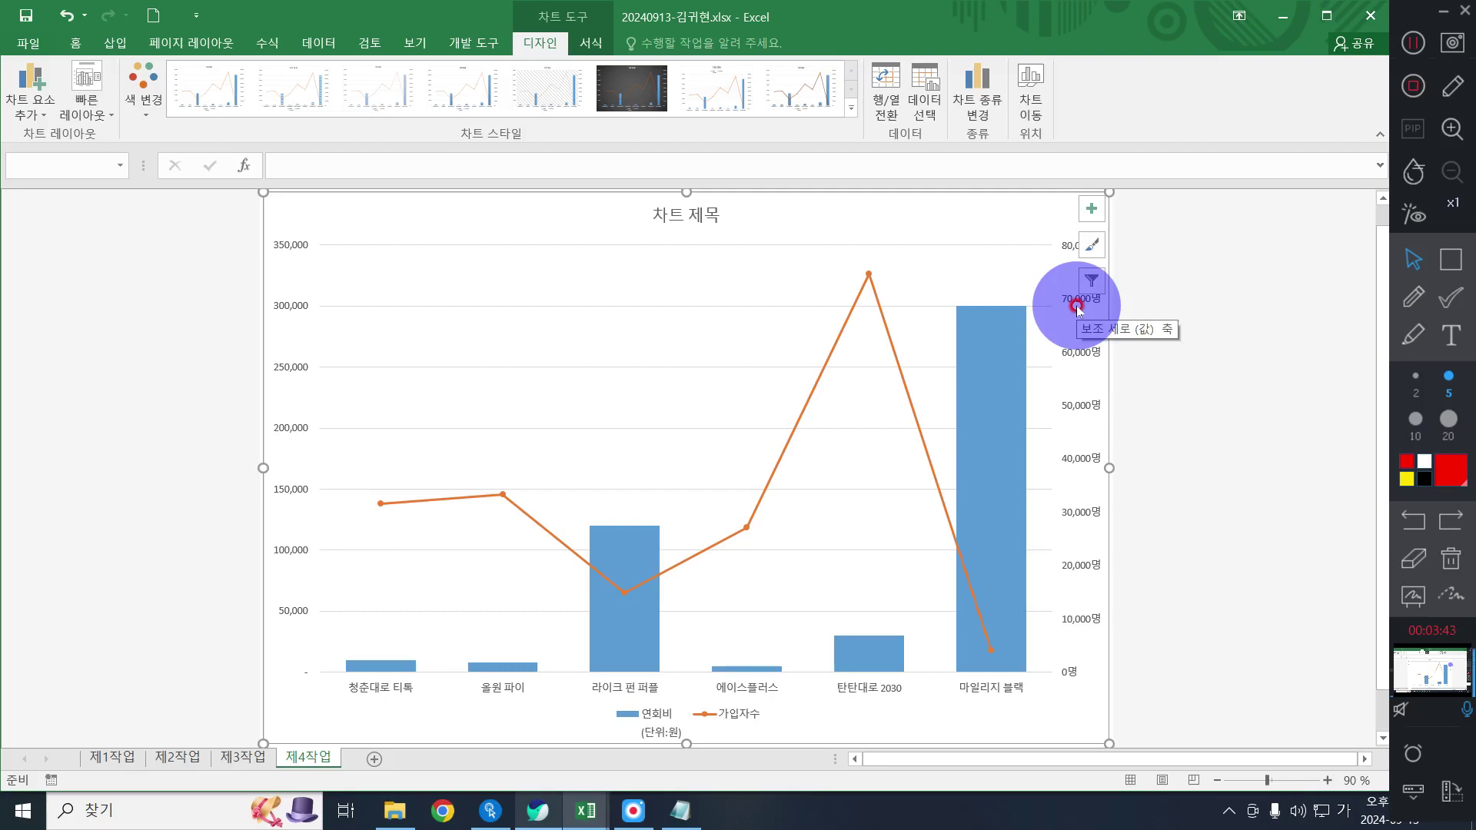
Set the whole chart area's font to 굴림, 11 pt
left_click(952, 219)
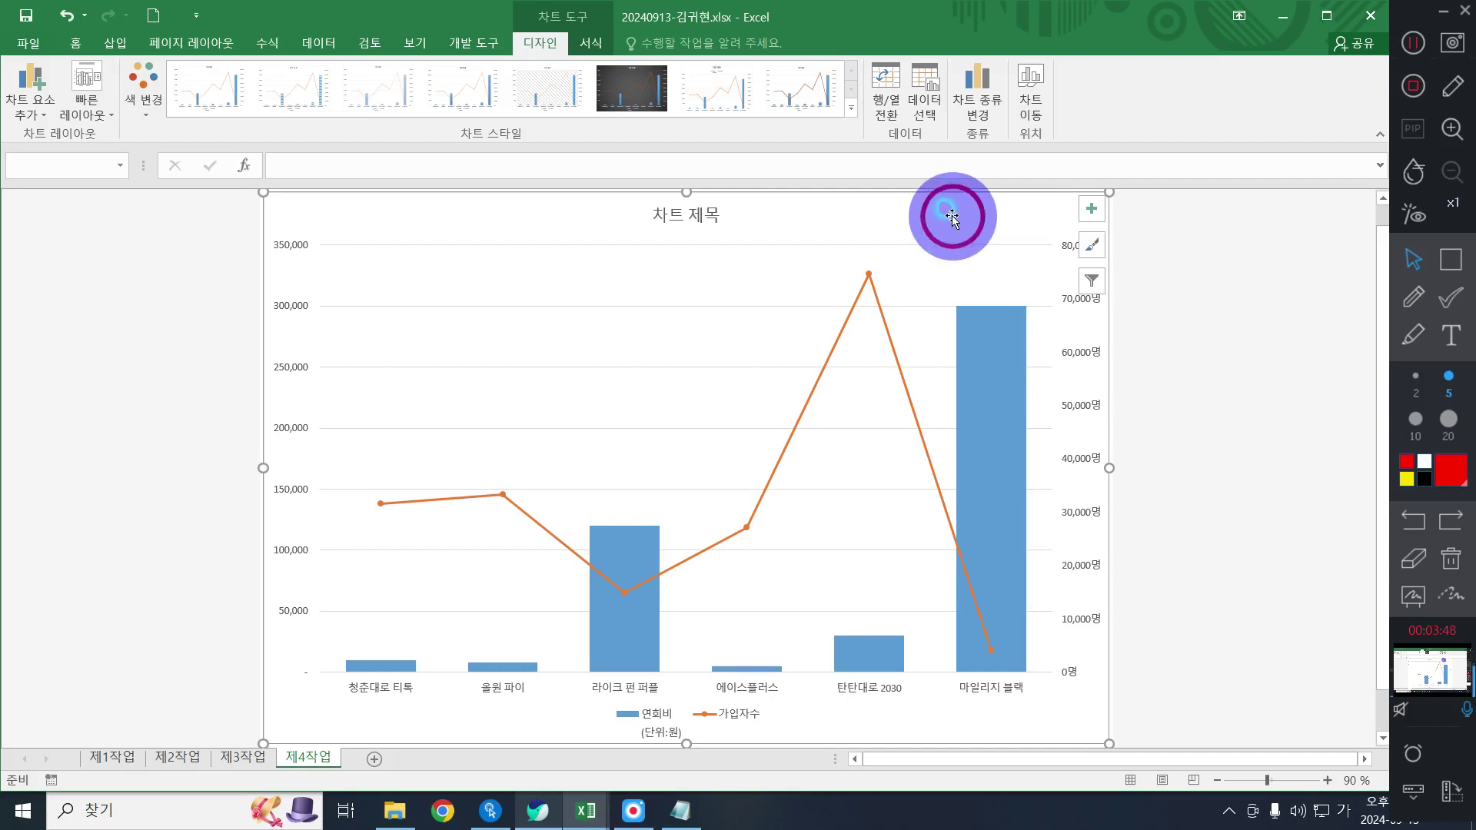
left_click(75, 43)
left_click(228, 85)
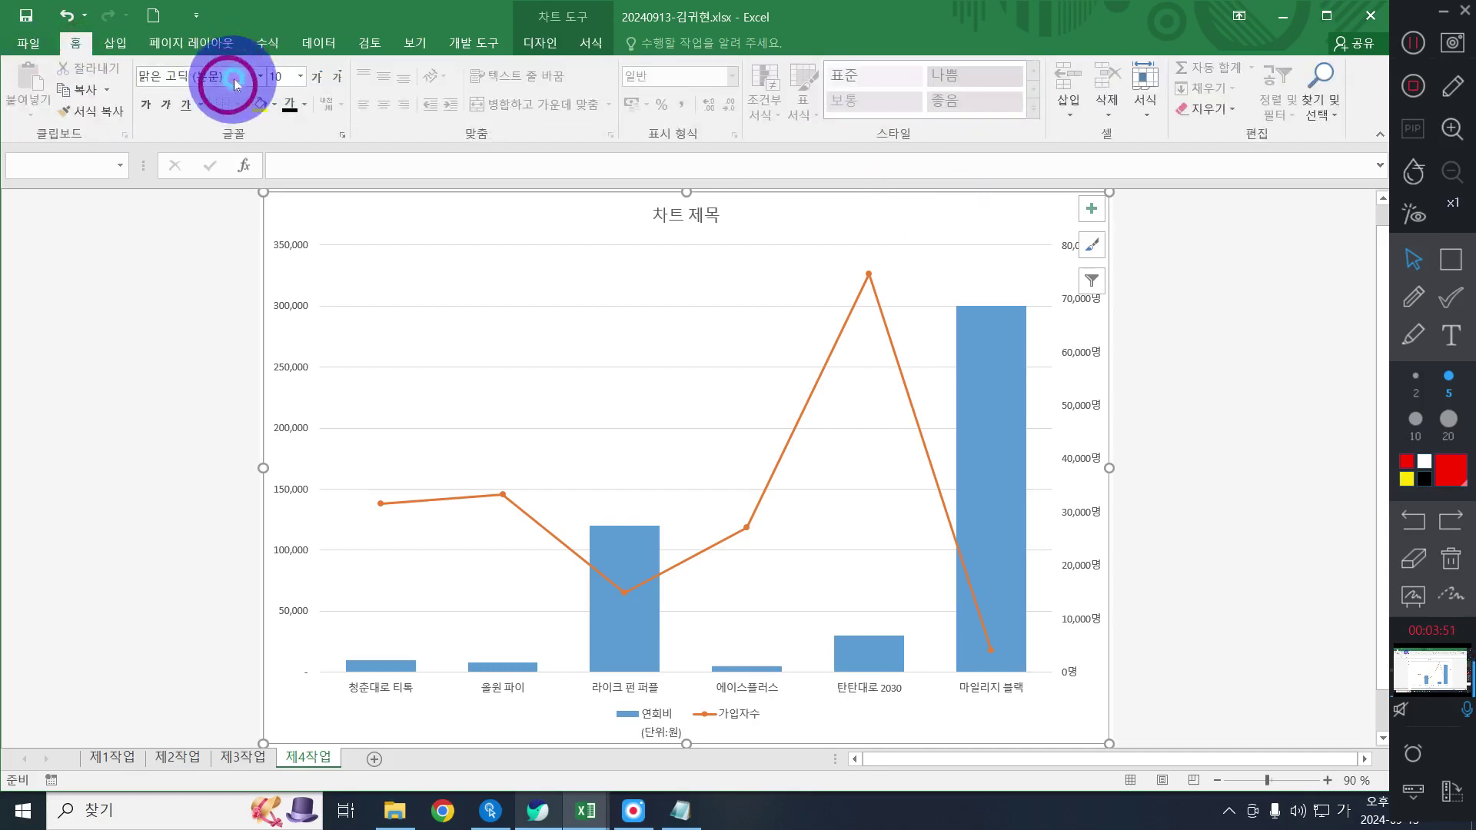
type("ㄱ")
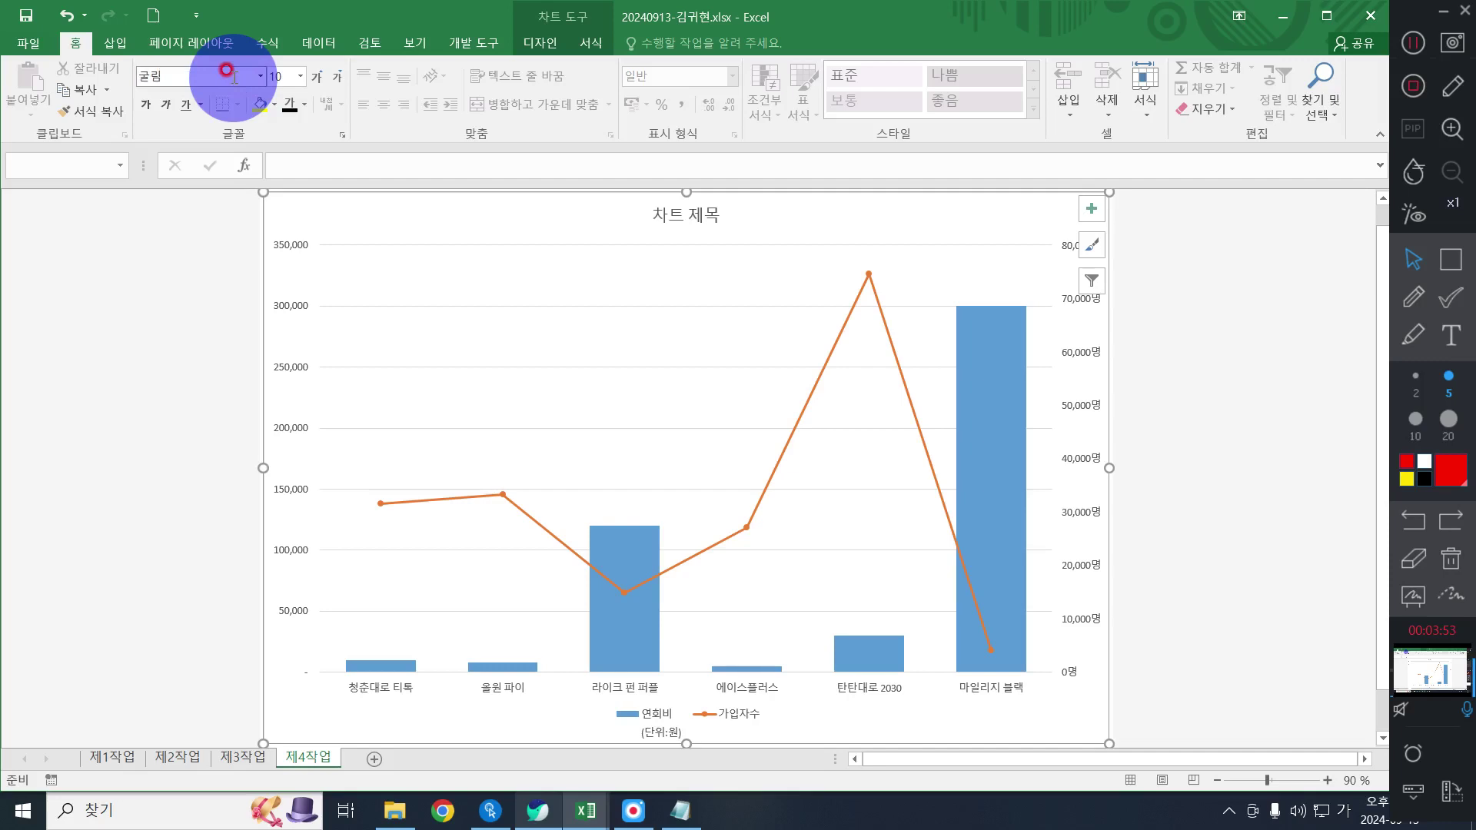
key("Return")
left_click(292, 77)
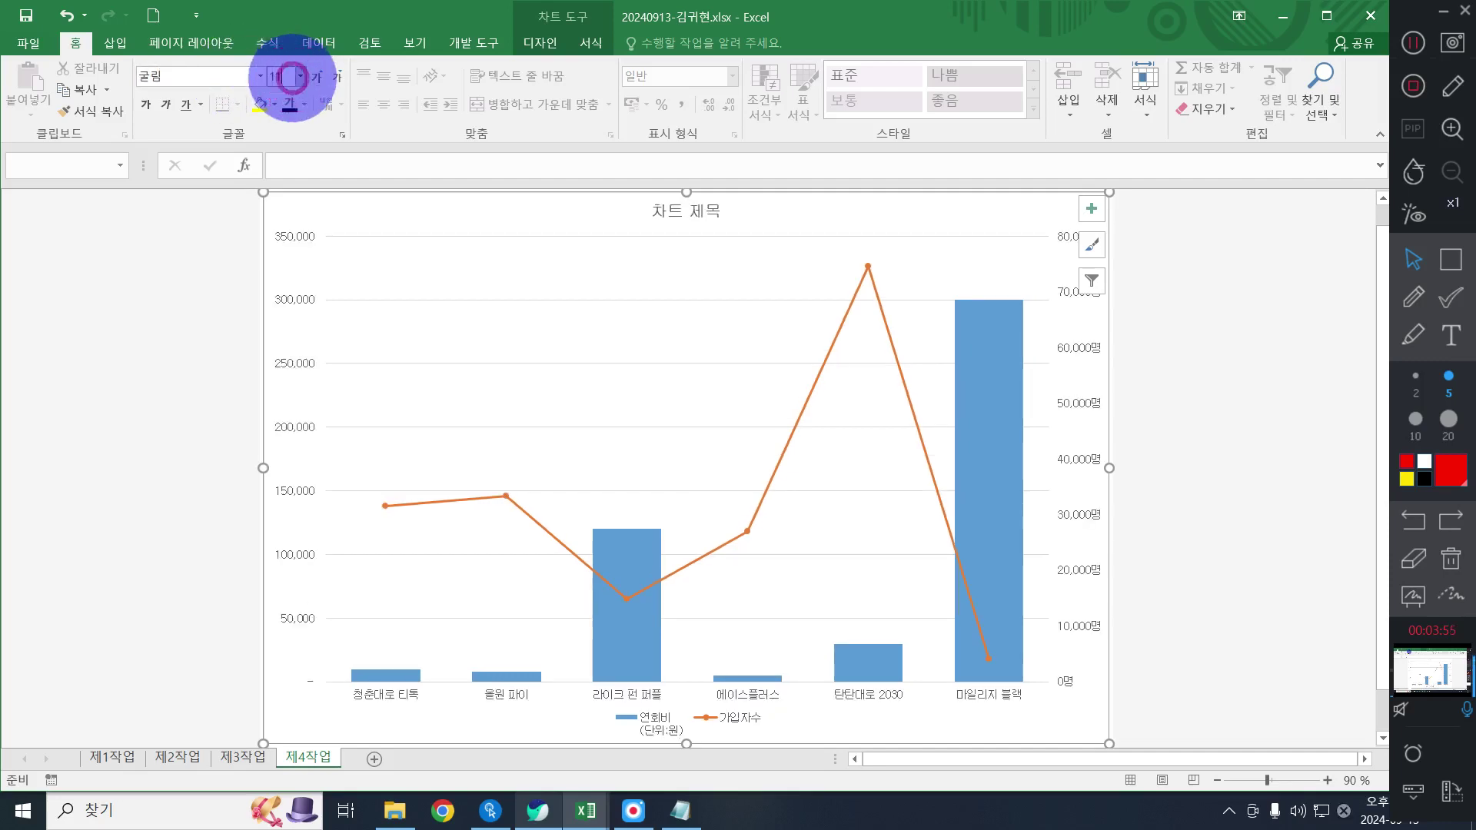
Fill the chart area with the blue tissue paper texture (파랑 박엽지)
left_click(601, 43)
left_click(744, 67)
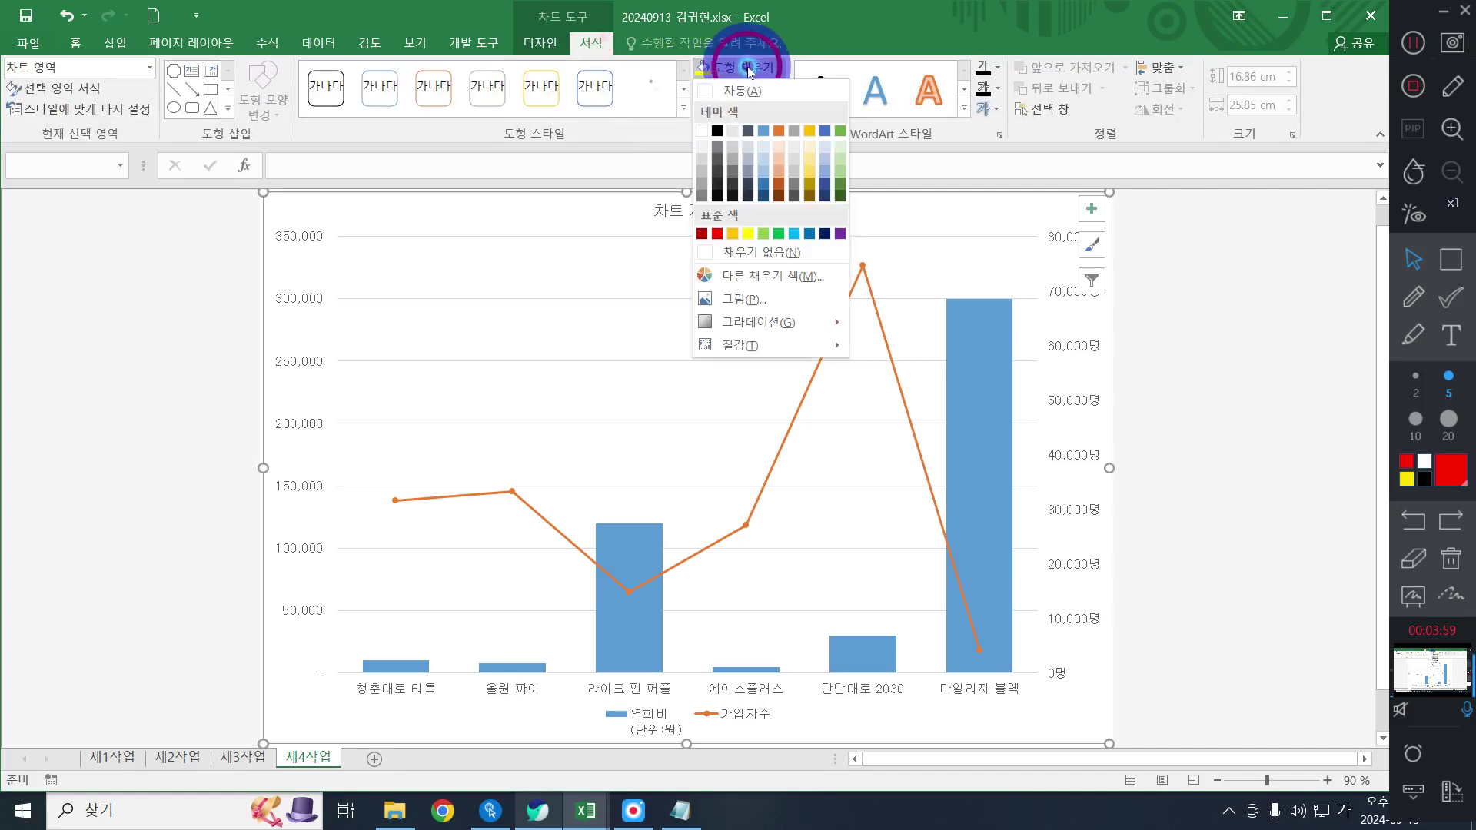
mouse_move(753, 345)
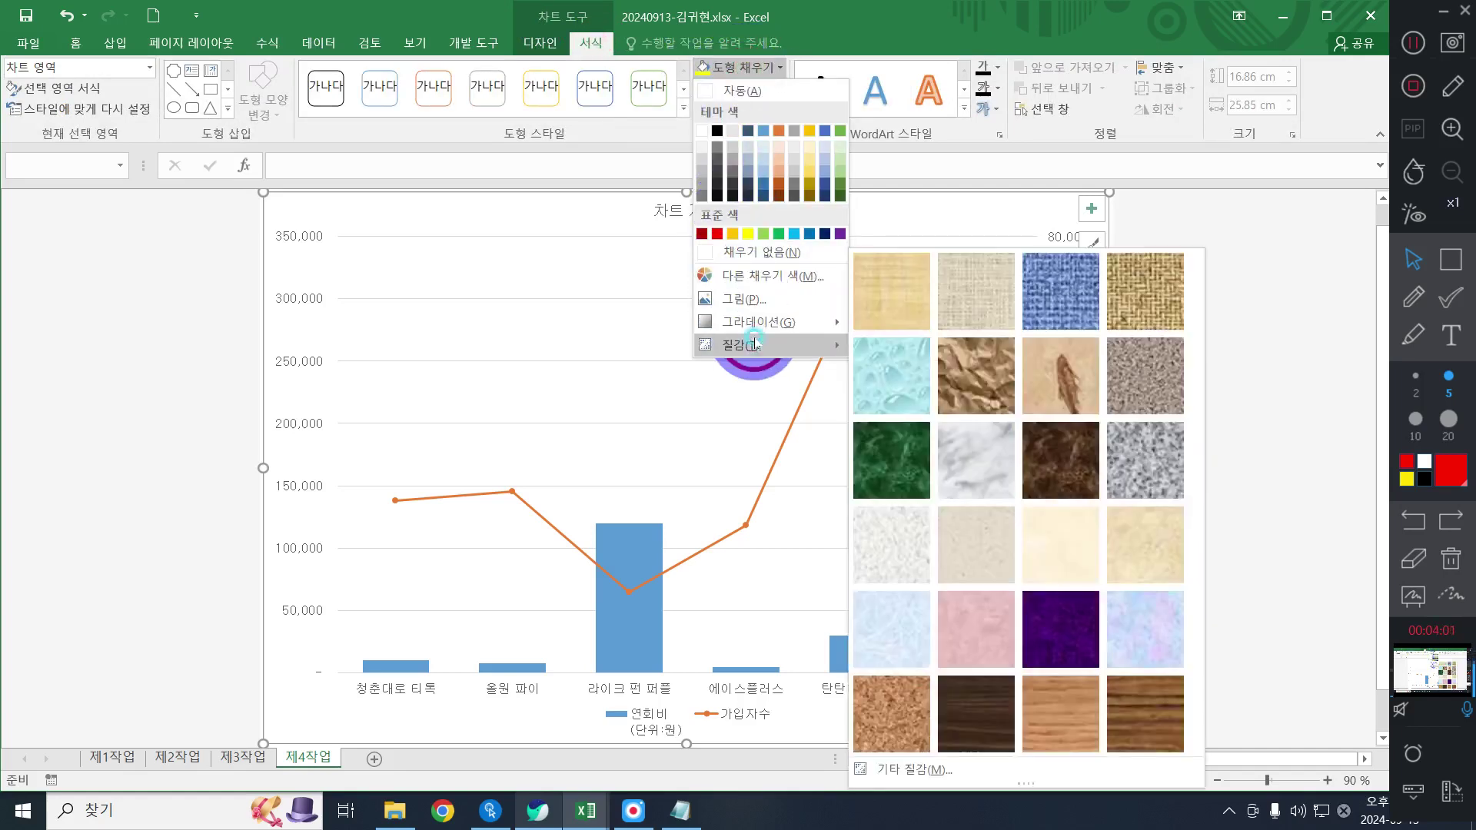
left_click(873, 616)
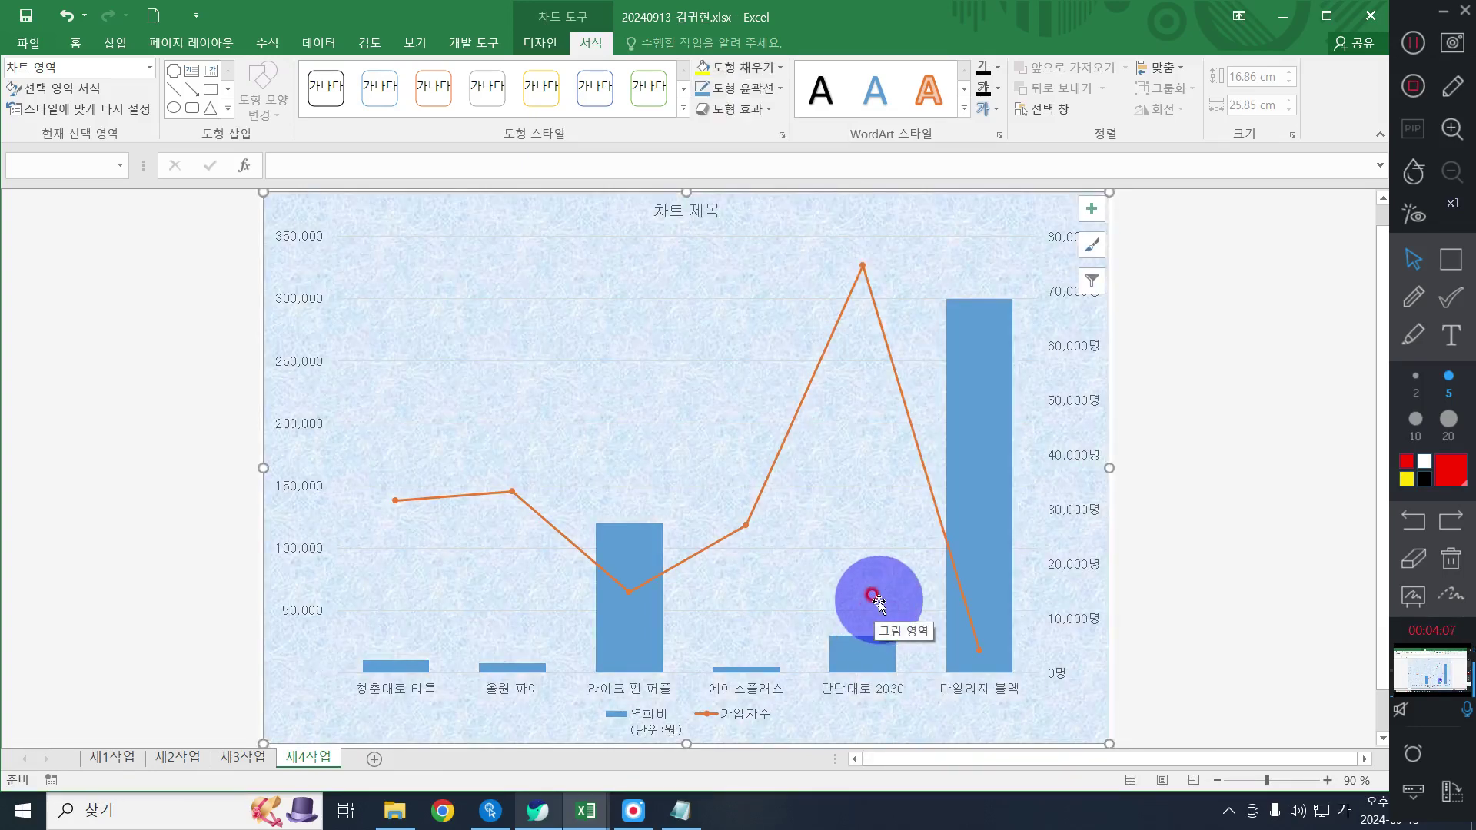
Fill the chart's plot area with white (흰색, 배경 1)
left_click(712, 331)
left_click(740, 66)
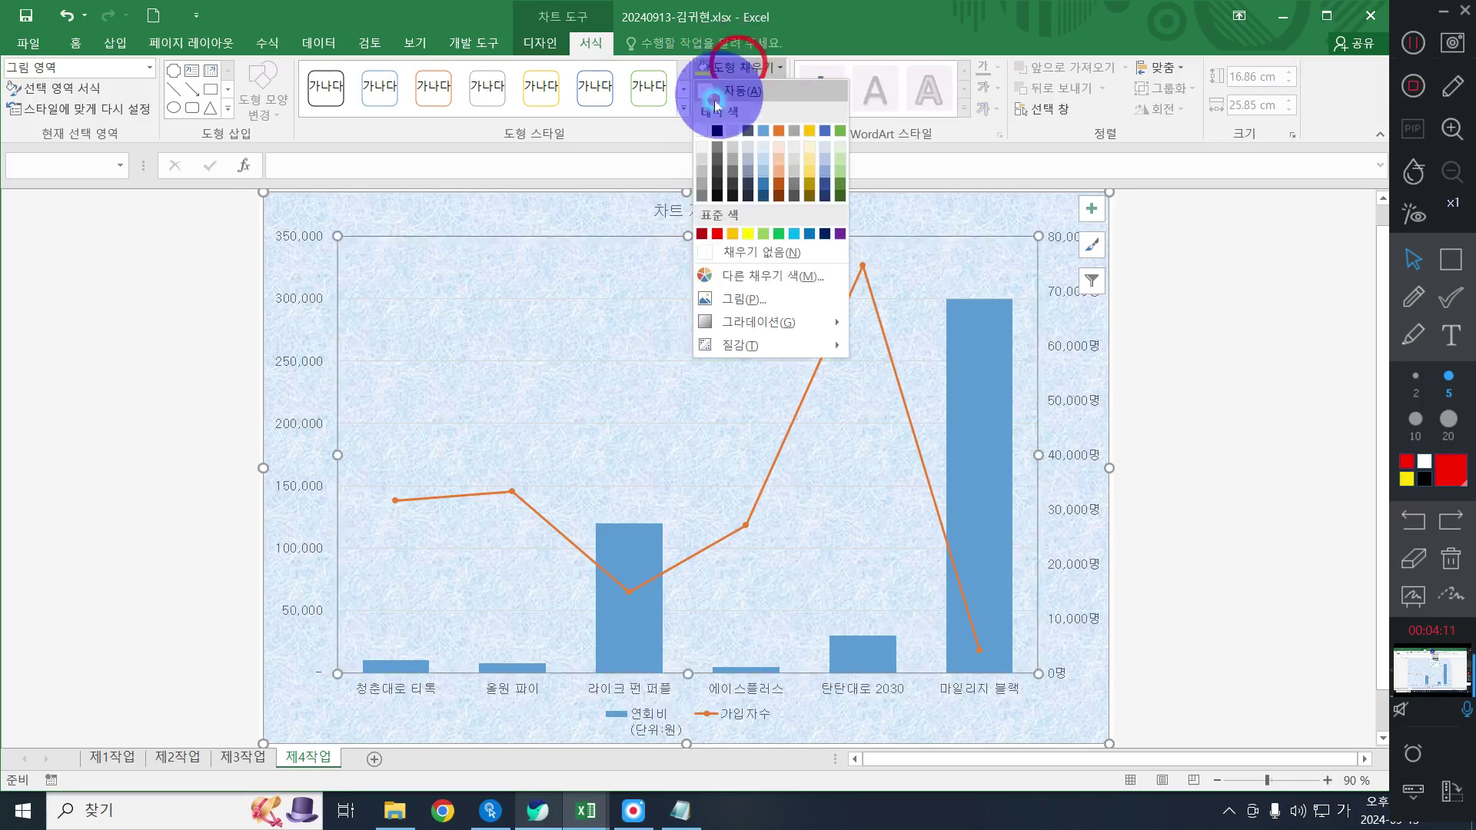
left_click(701, 130)
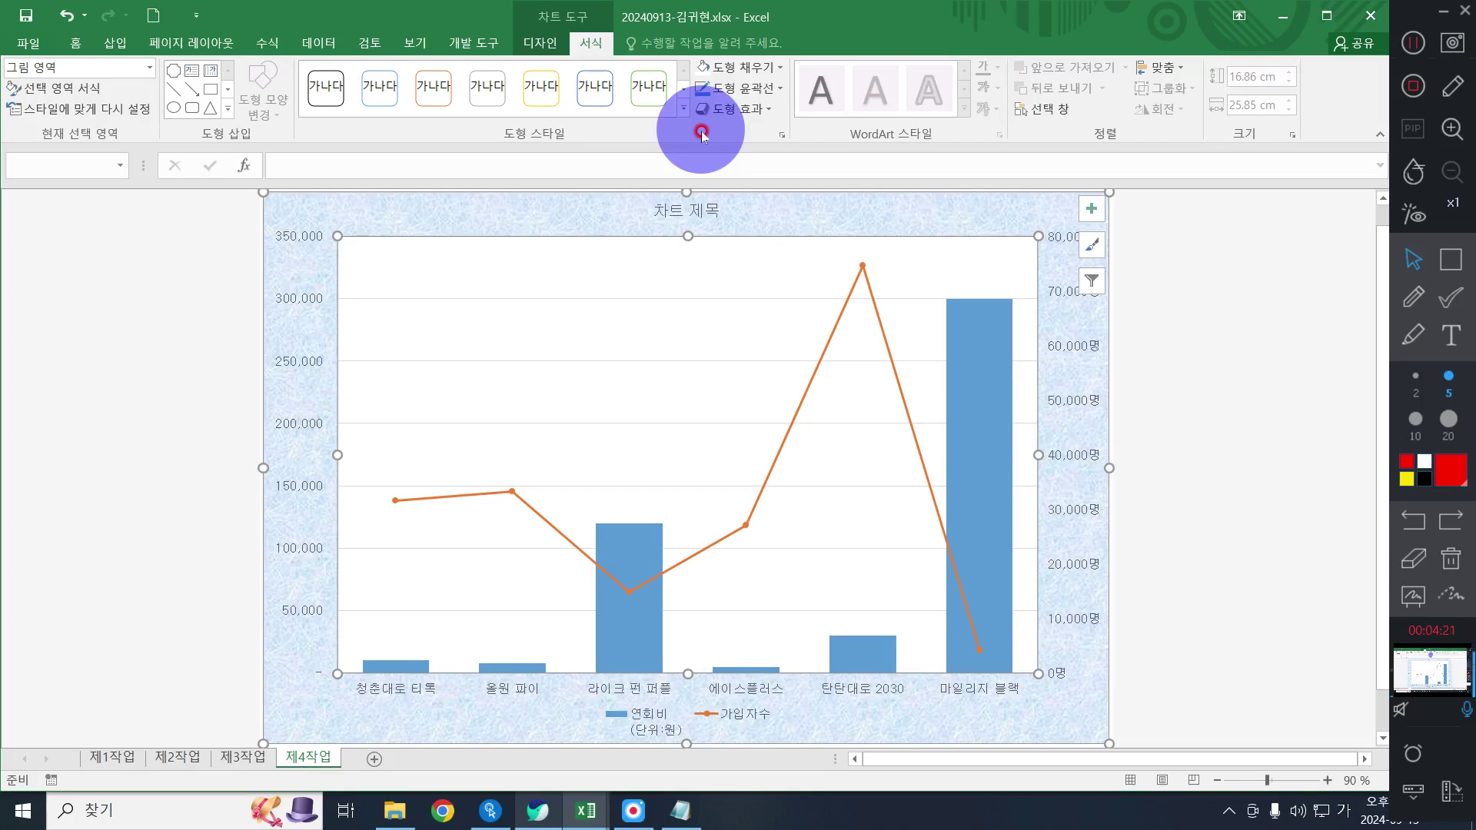
Check condition (6) in the exam PDF and format the chart title as 굴림, 20 pt, bold
left_click(537, 807)
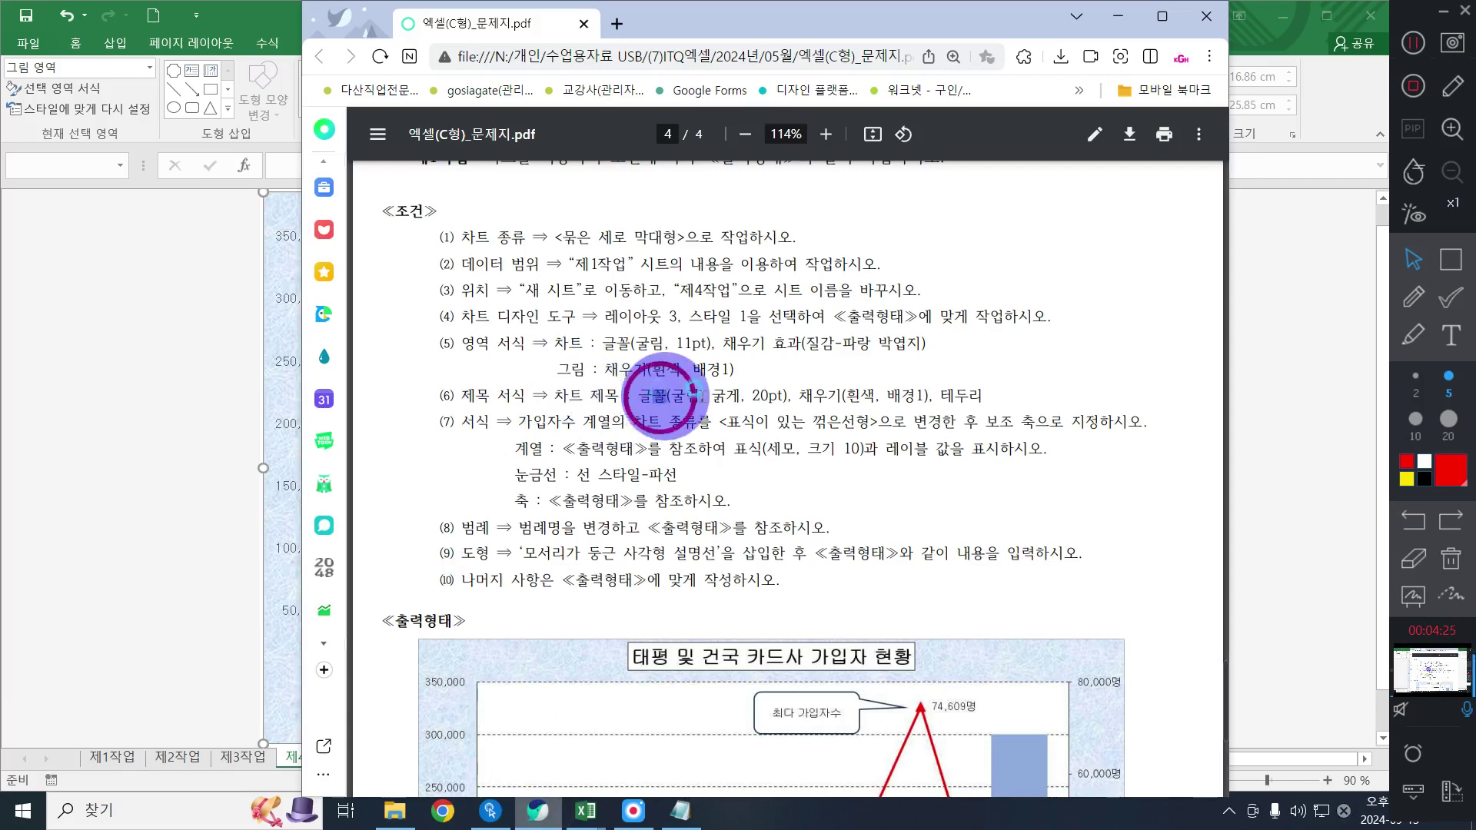
mouse_move(656, 395)
left_mouse_down()
mouse_move(1003, 399)
mouse_move(981, 395)
left_mouse_up()
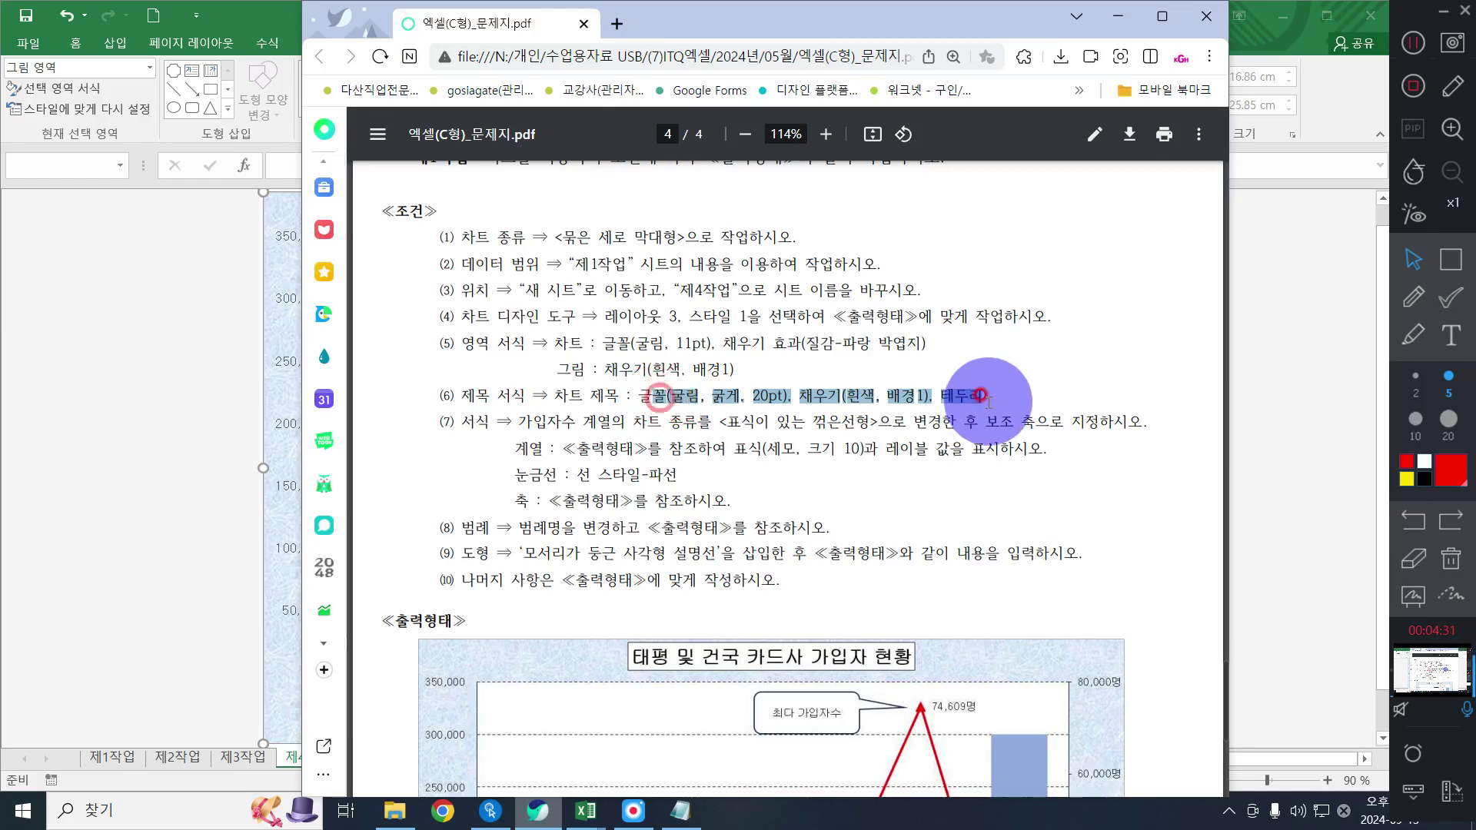
left_click(1116, 16)
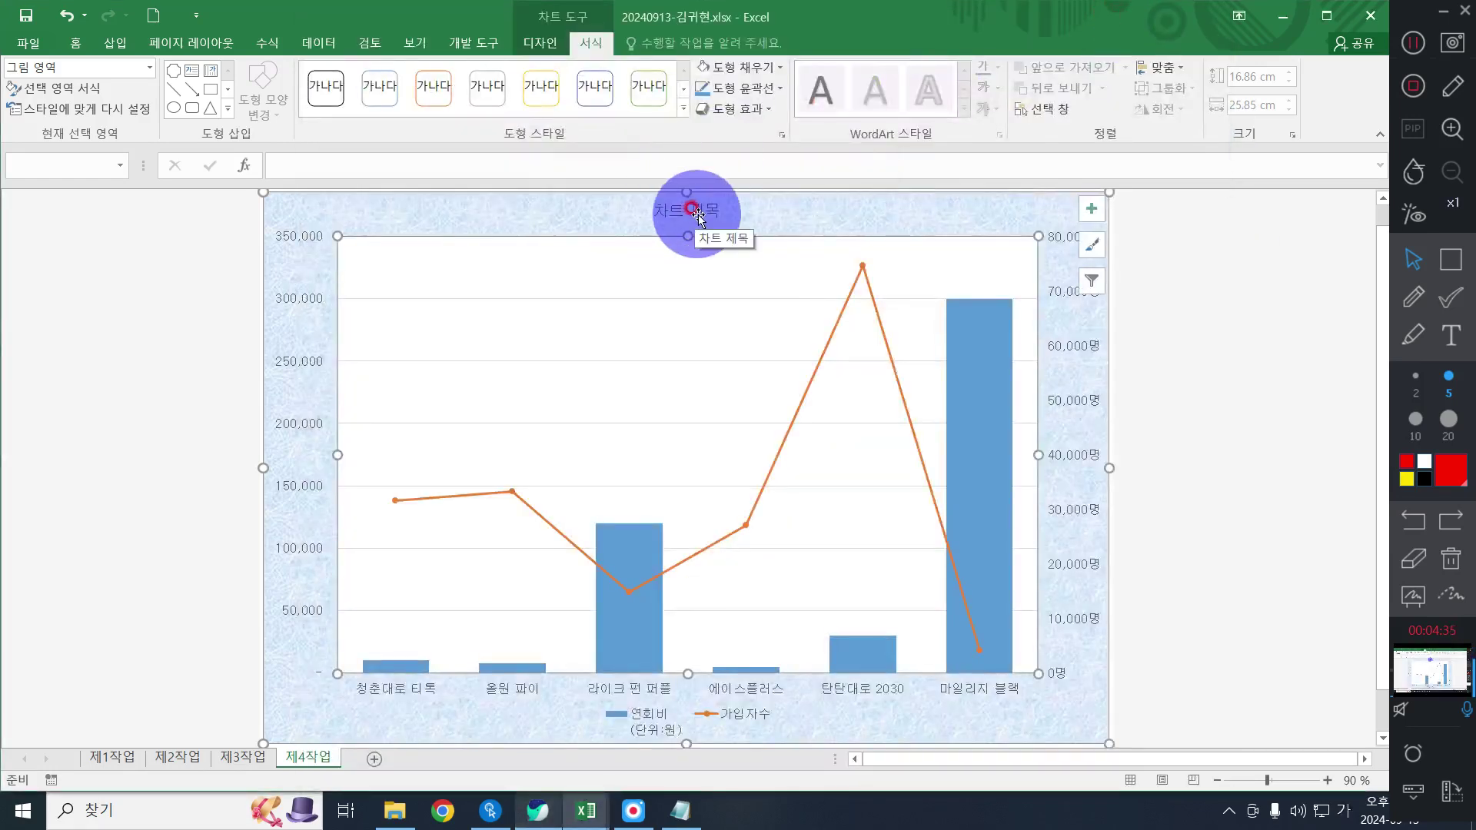
left_click(690, 210)
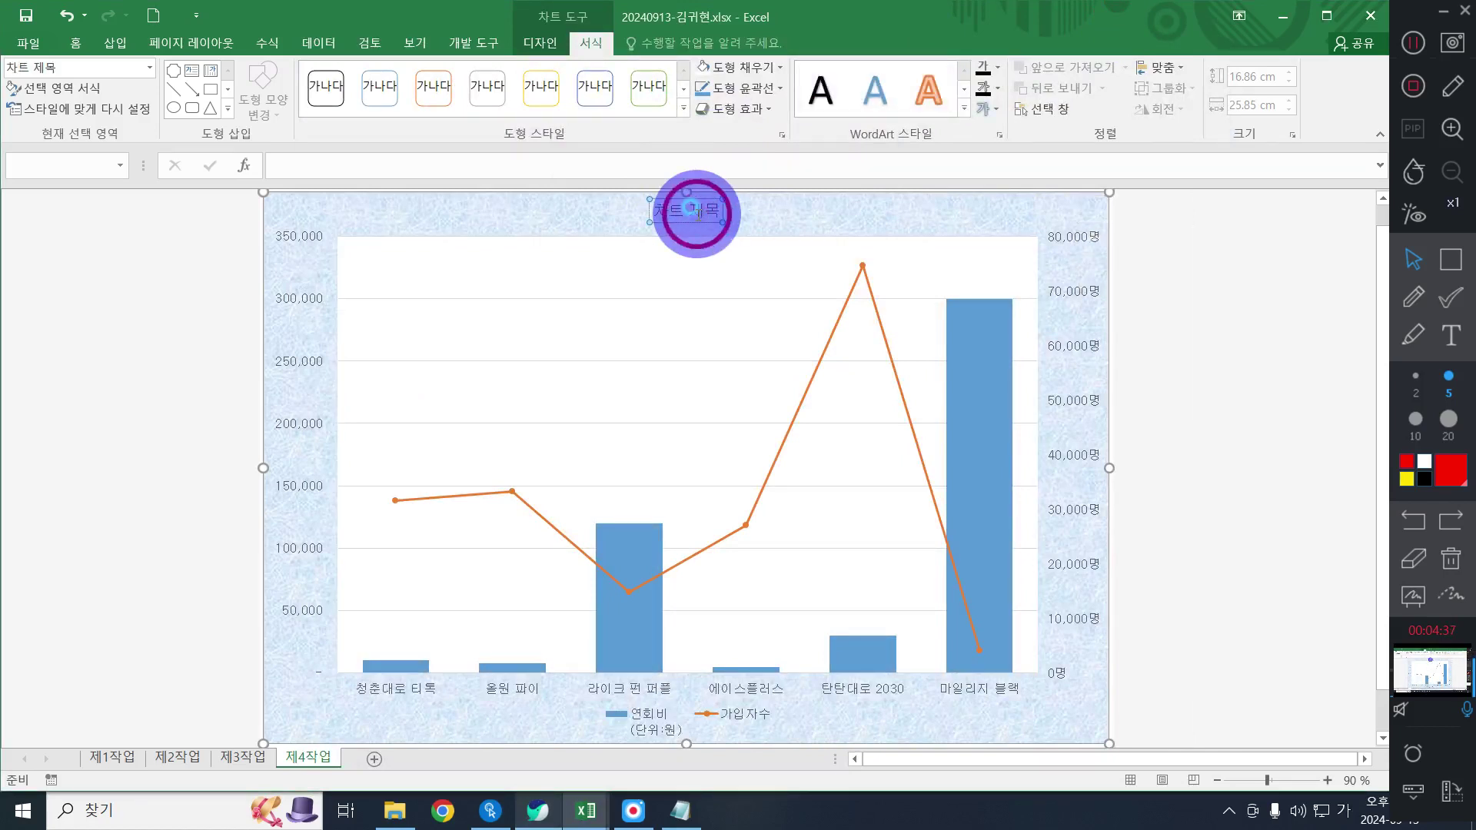
left_click(761, 223)
left_click(715, 208)
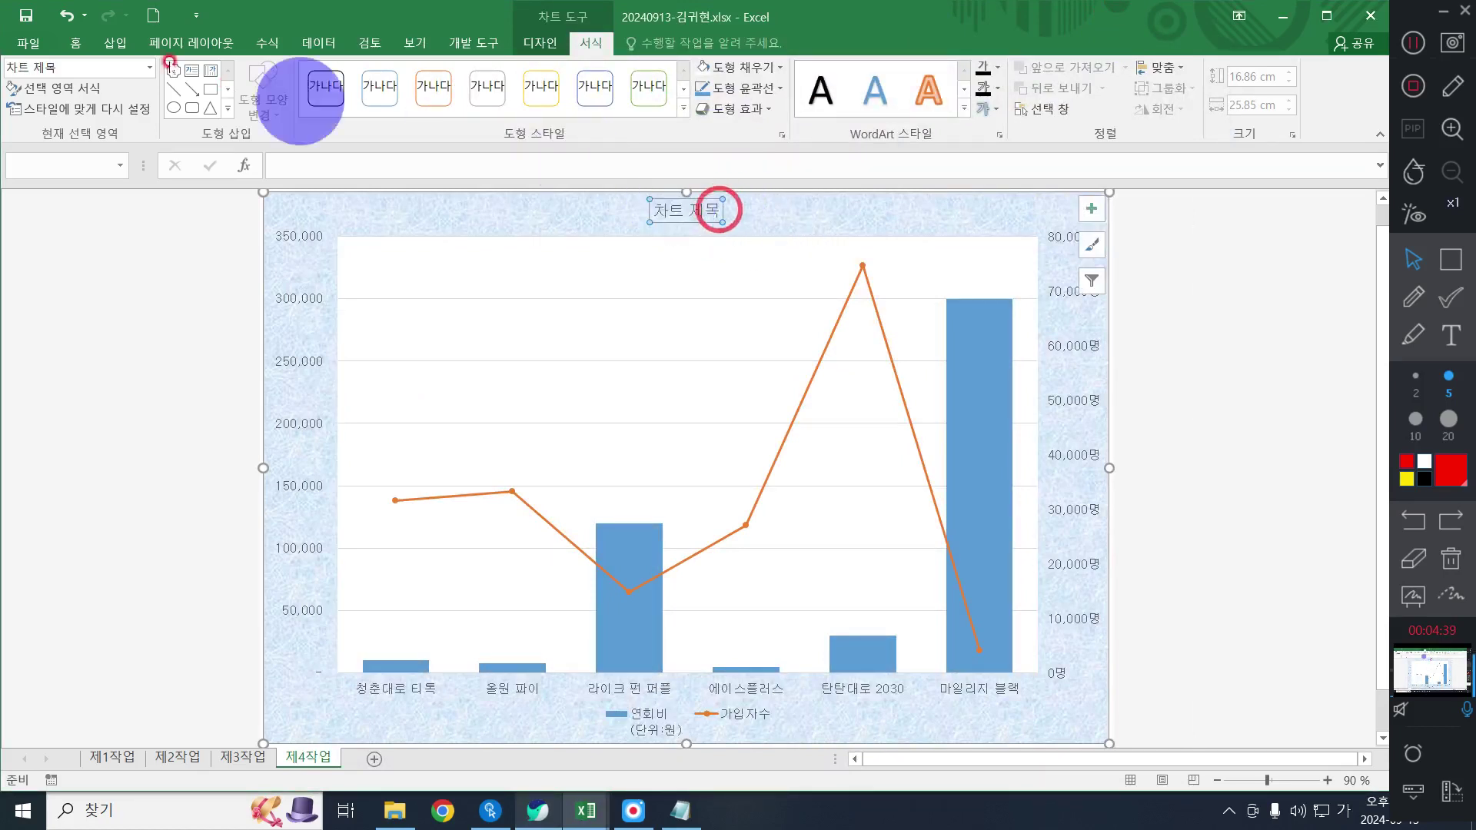
left_click(75, 43)
left_click(175, 73)
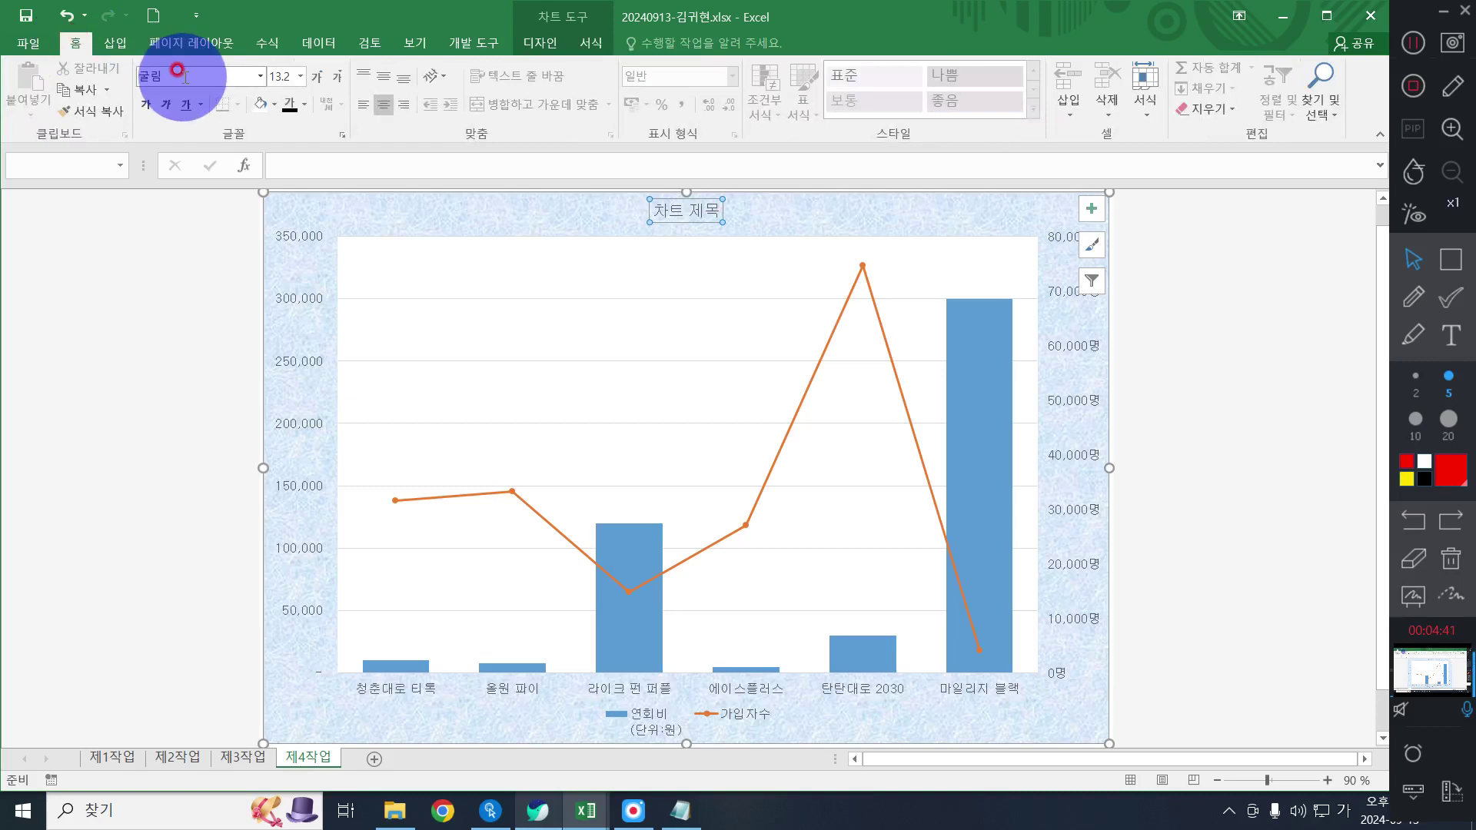
left_click(282, 75)
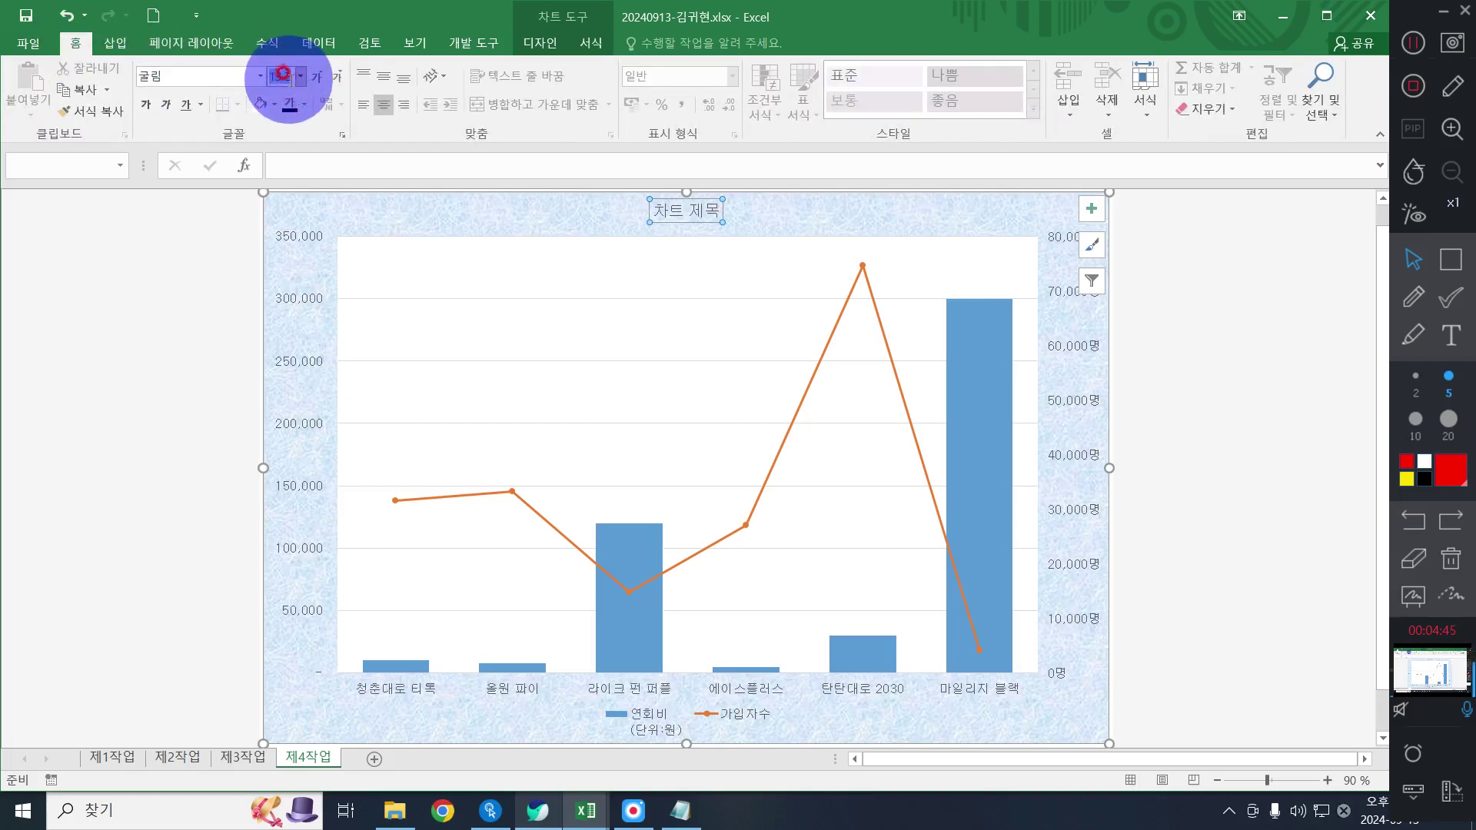
key("Return")
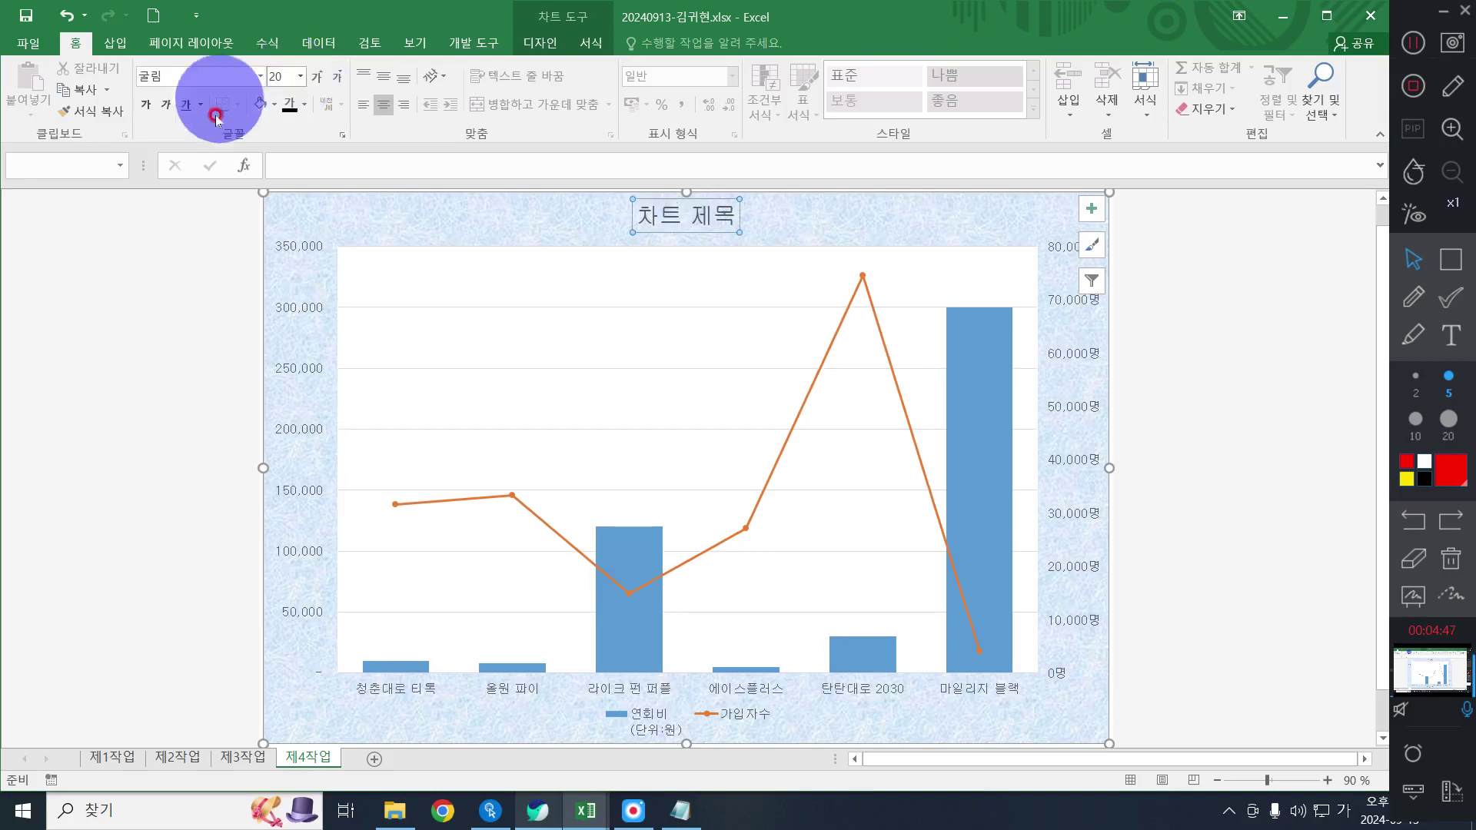
left_click(147, 105)
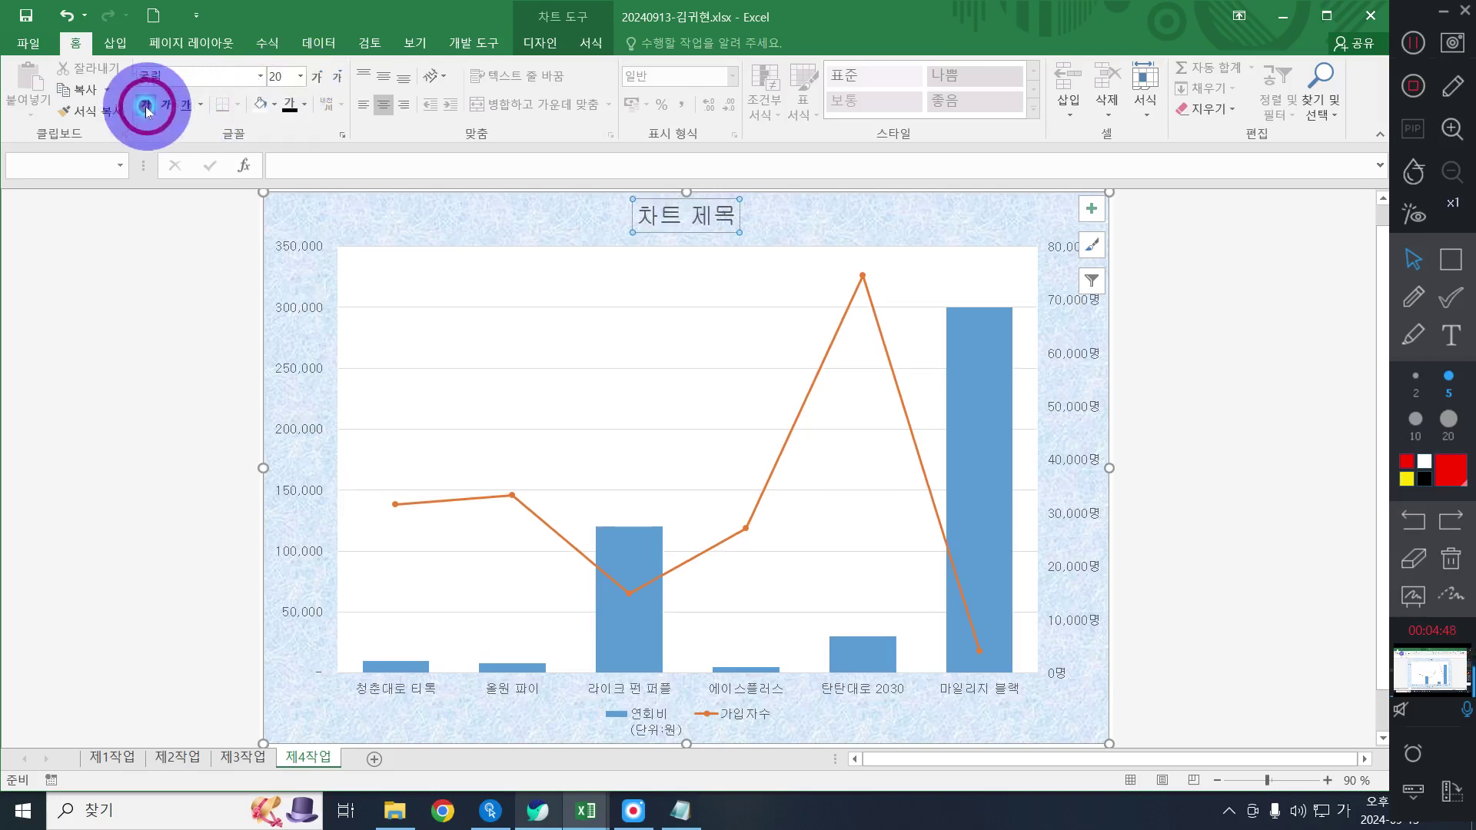
Give the chart title a white fill and a black outline
left_click(262, 105)
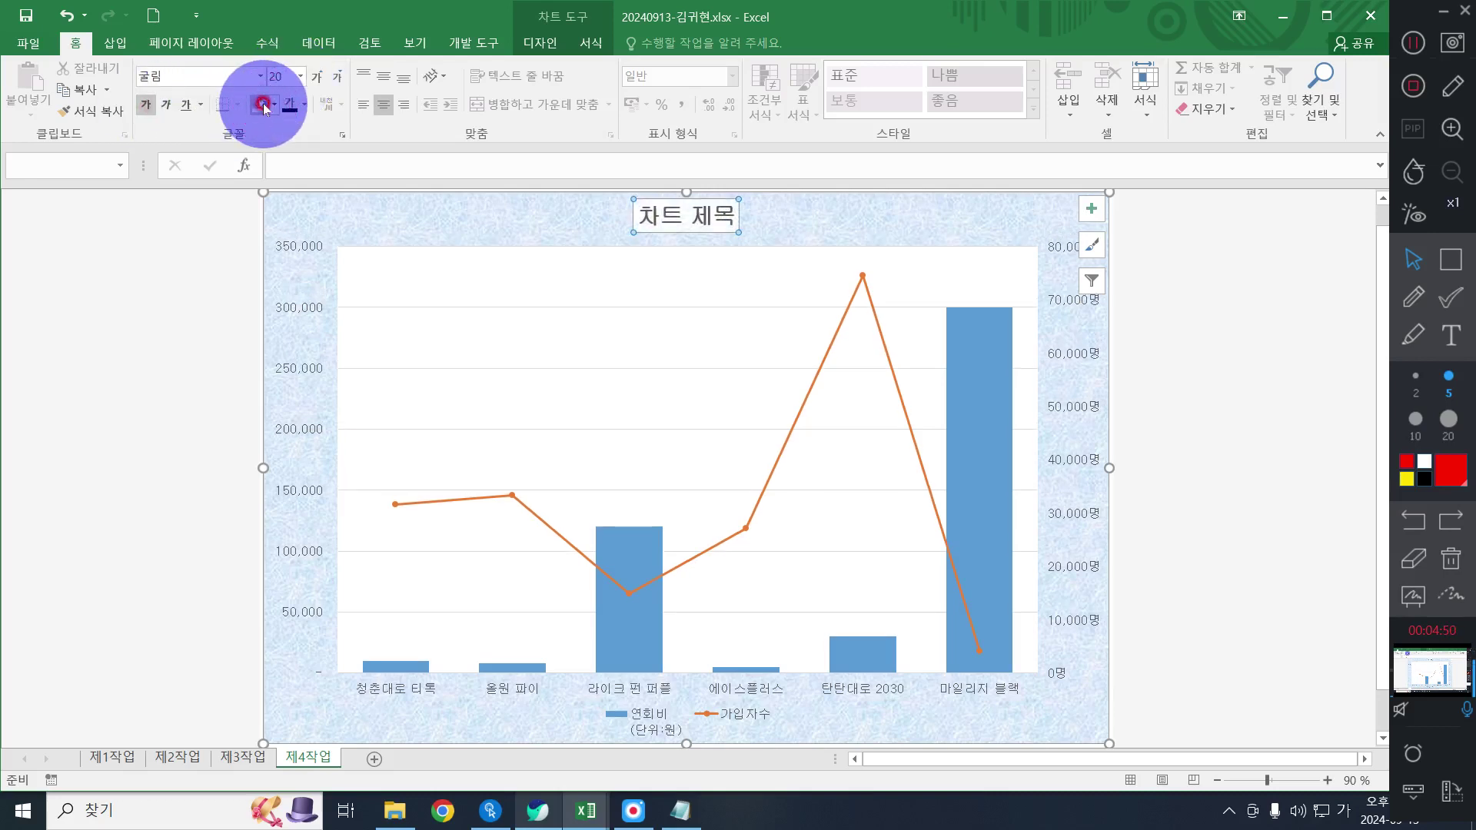
left_click(590, 42)
left_click(741, 77)
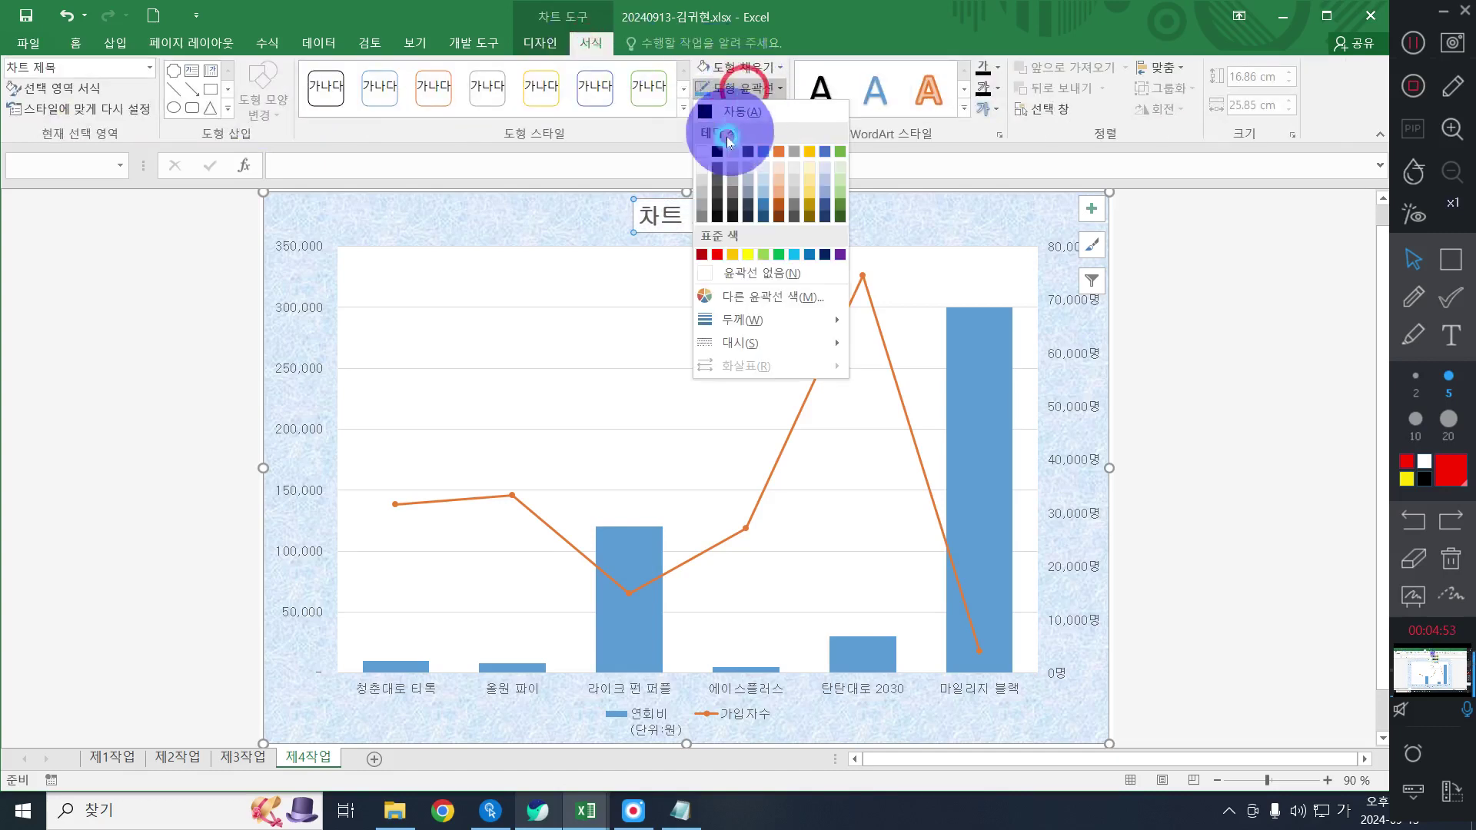
left_click(719, 142)
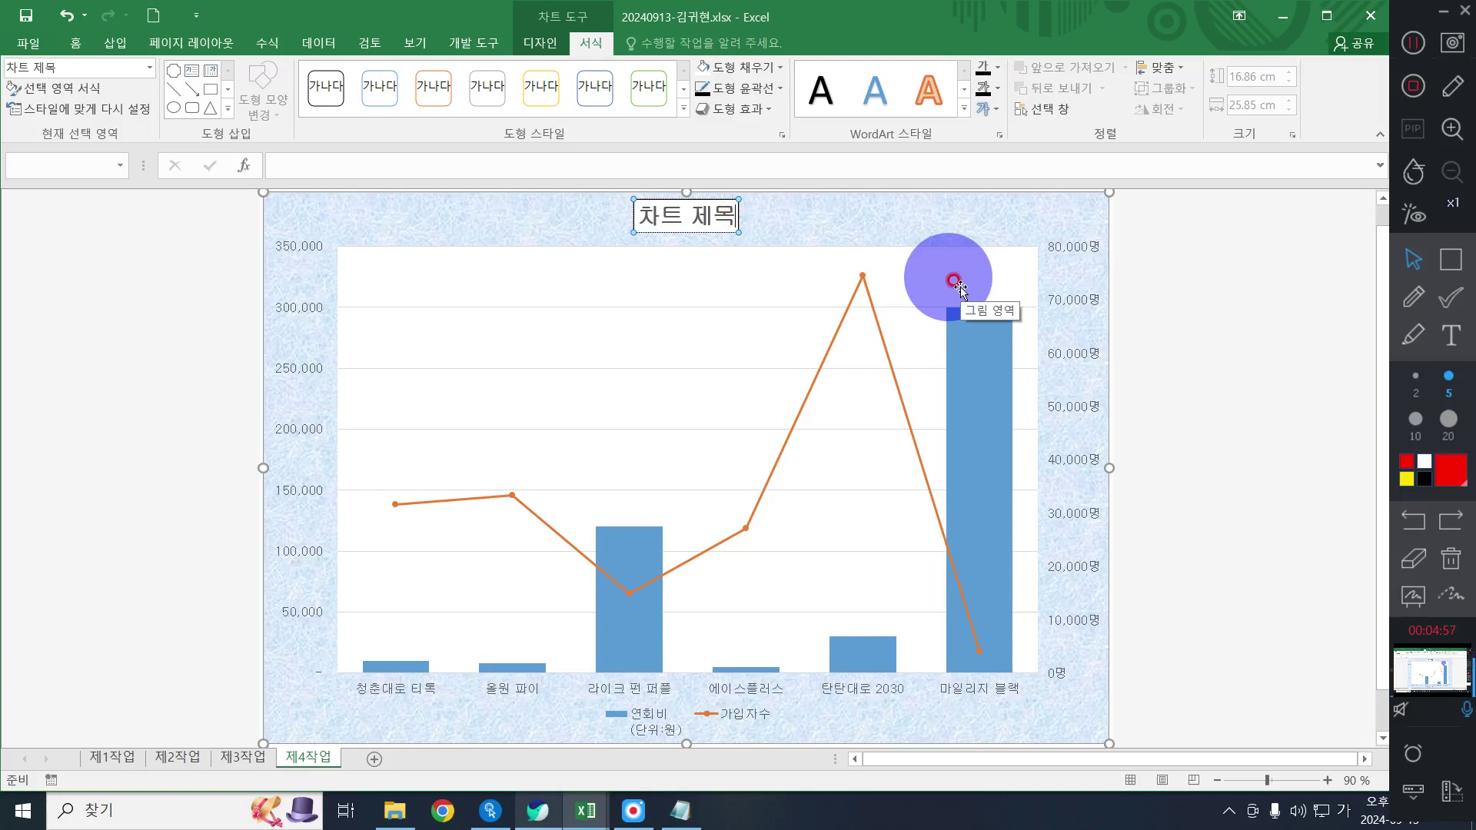
Replace the chart title text with 태평 및 건국 카드사 가입자 현황
key("BackSpace")
key("BackSpace")
key("BackSpace")
key("BackSpace")
key("BackSpace")
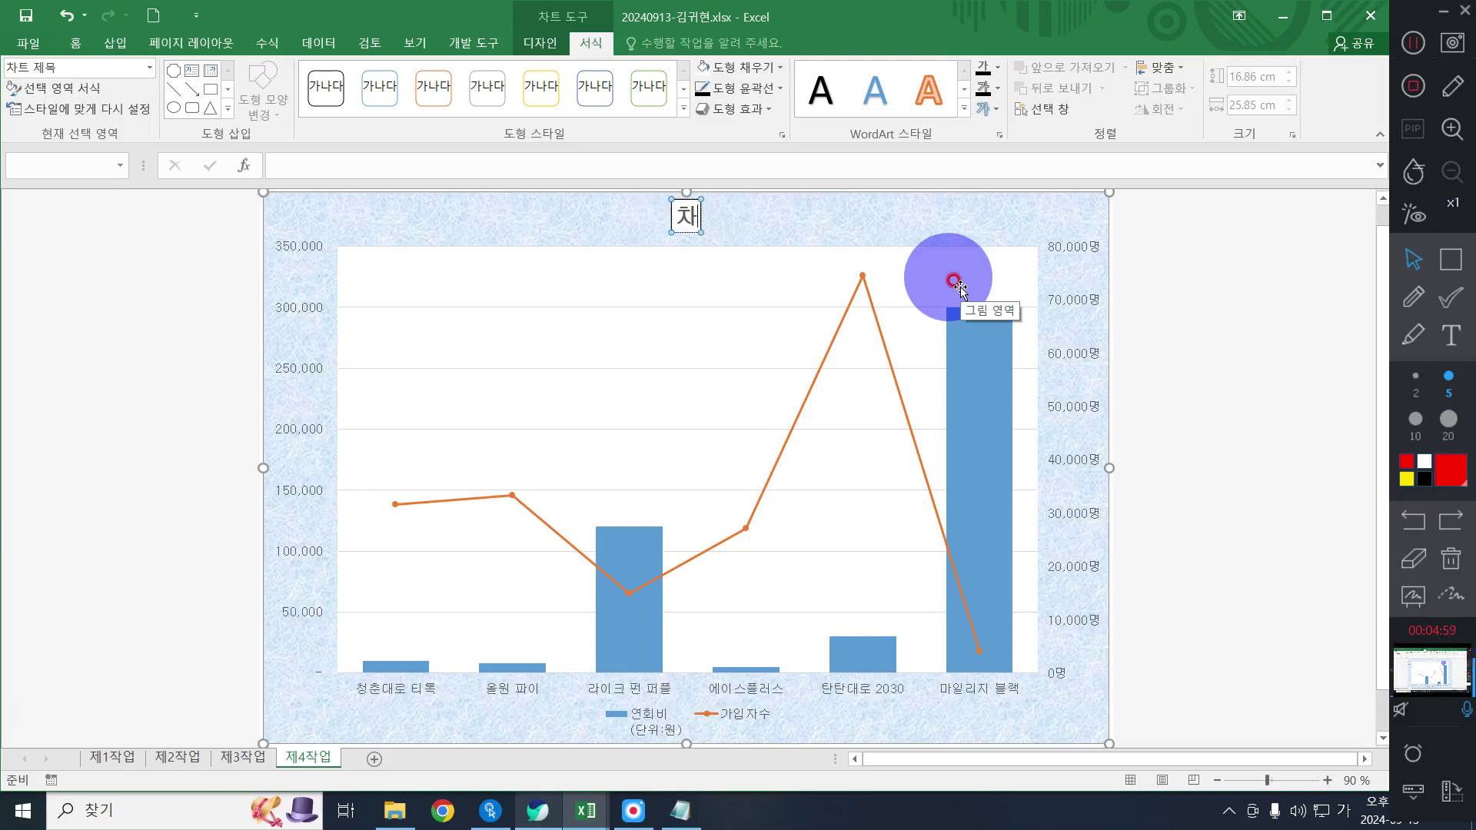
type("태평 및 거건국")
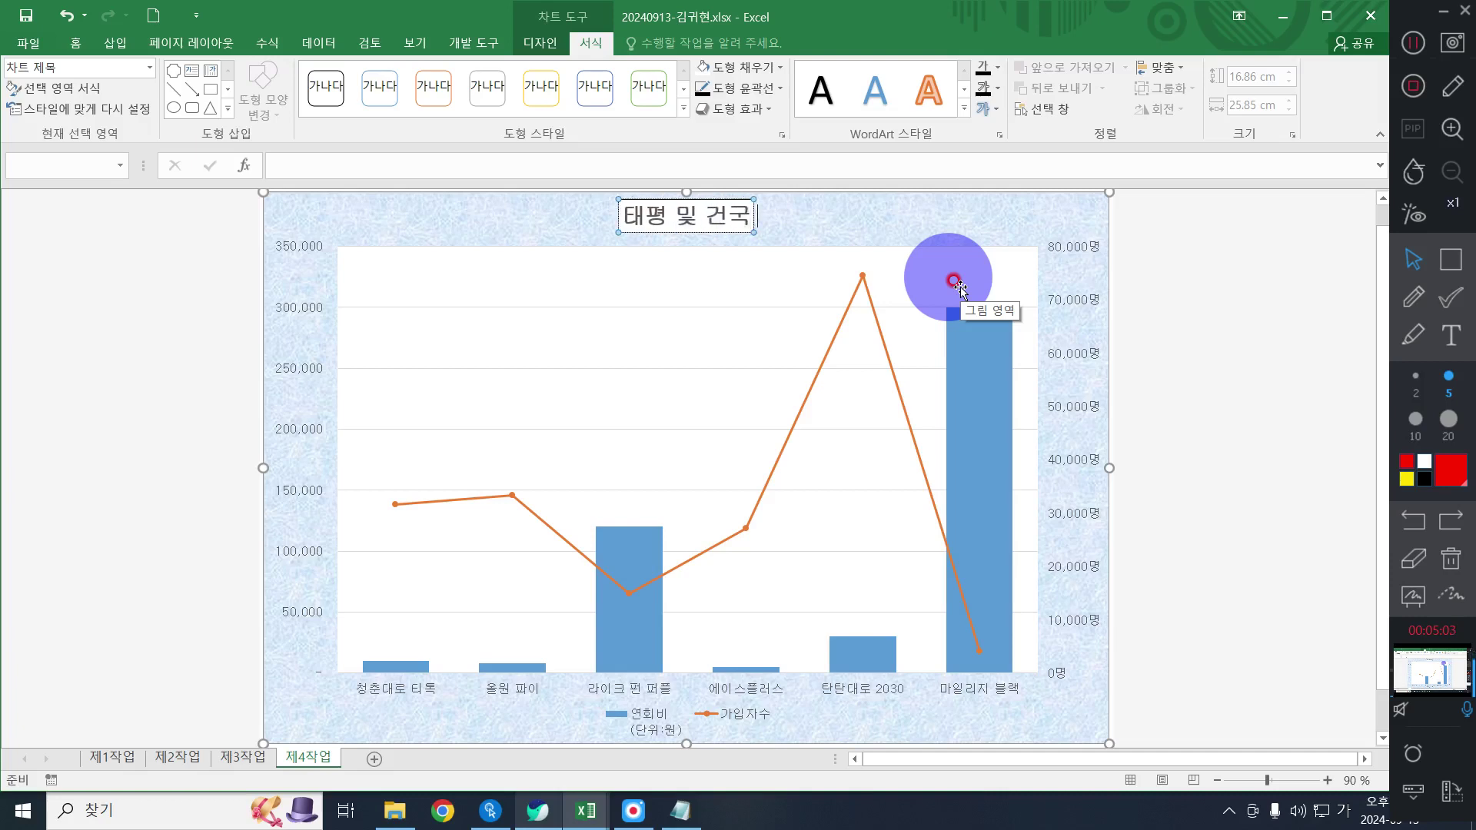
type(" 카드사 가입자 ㅇ혀")
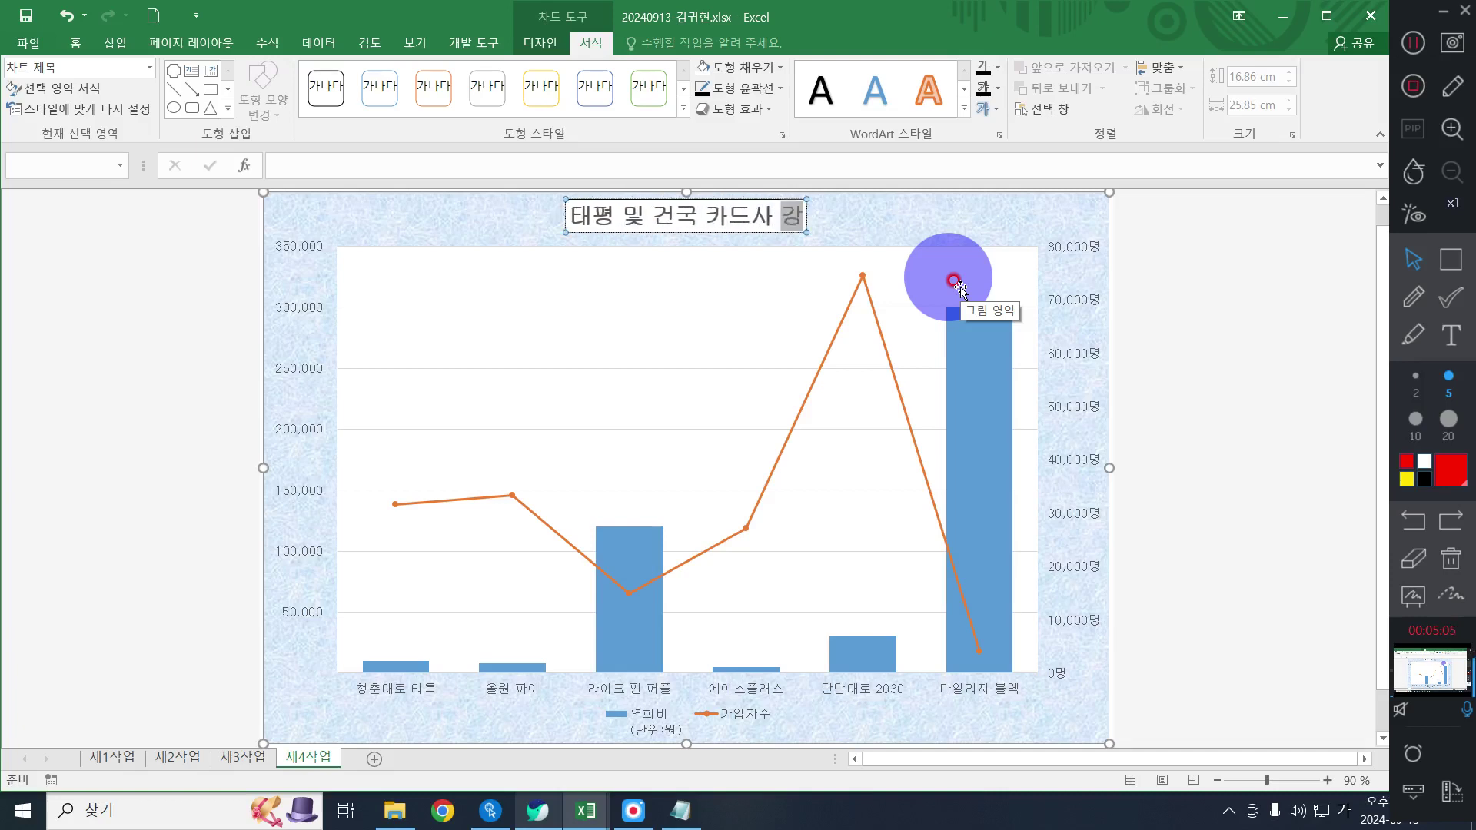
key("BackSpace")
key("BackSpace")
key("BackSpace")
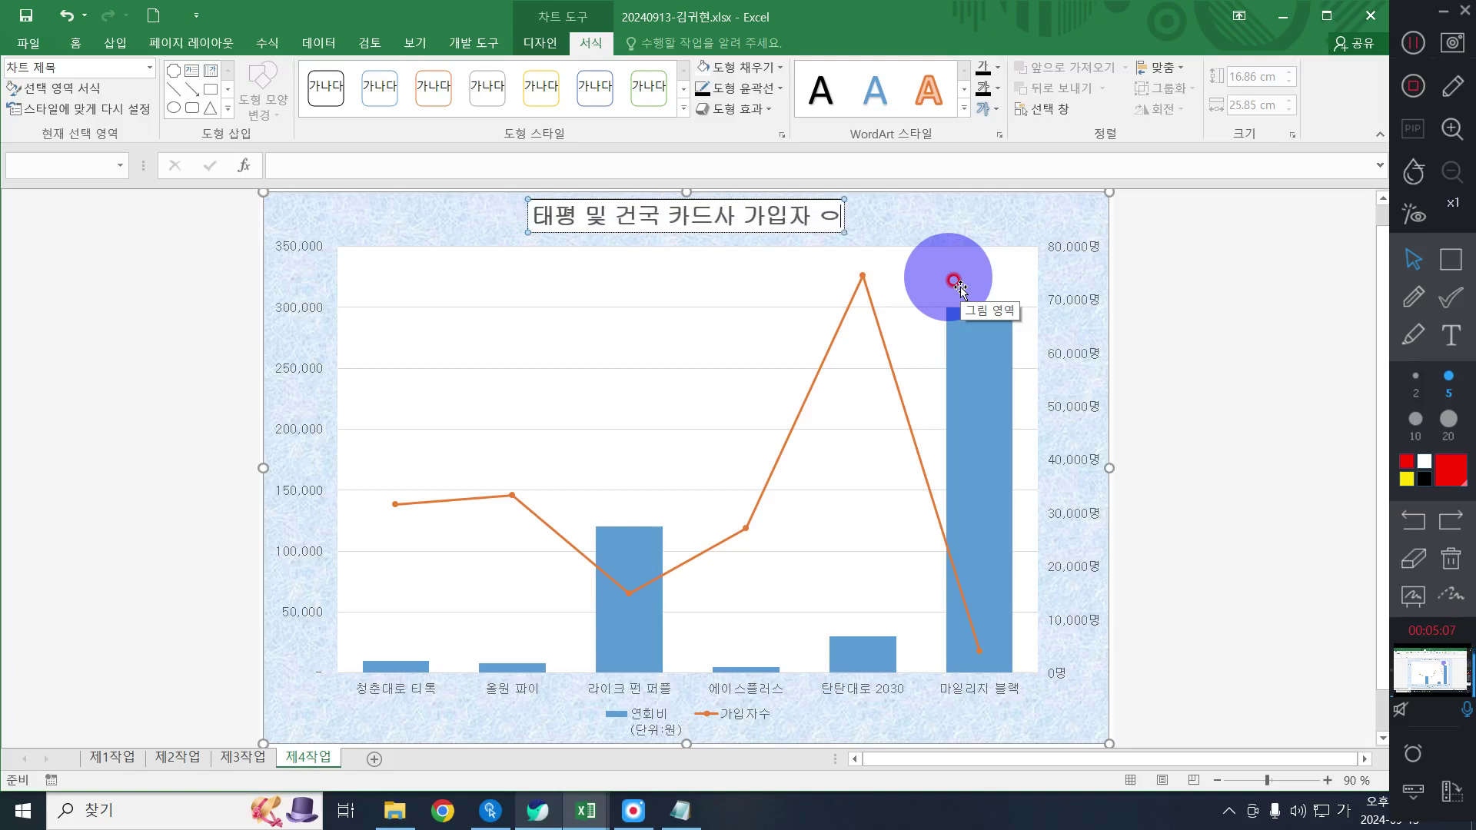
type("황")
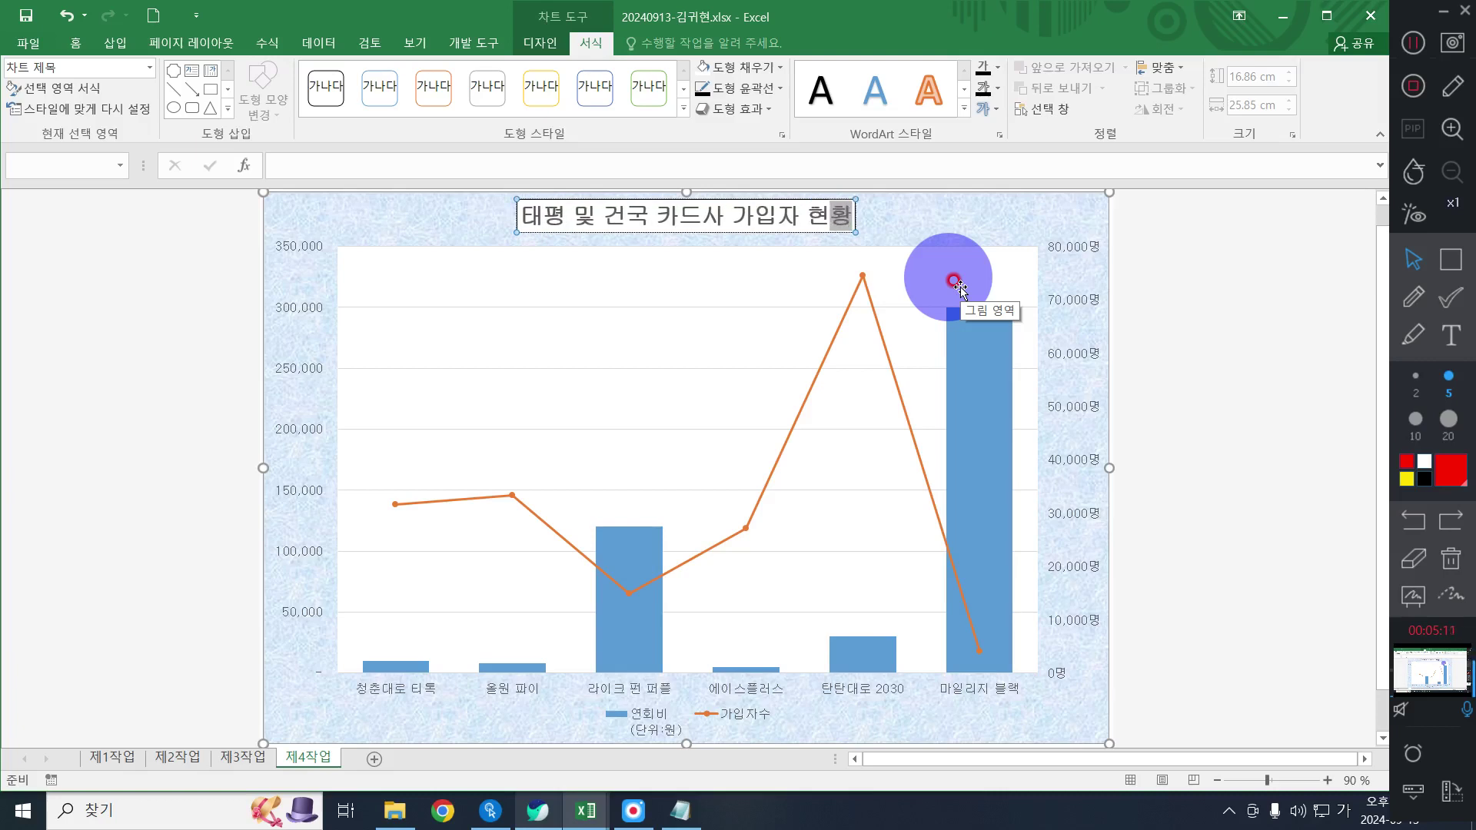
left_click(928, 231)
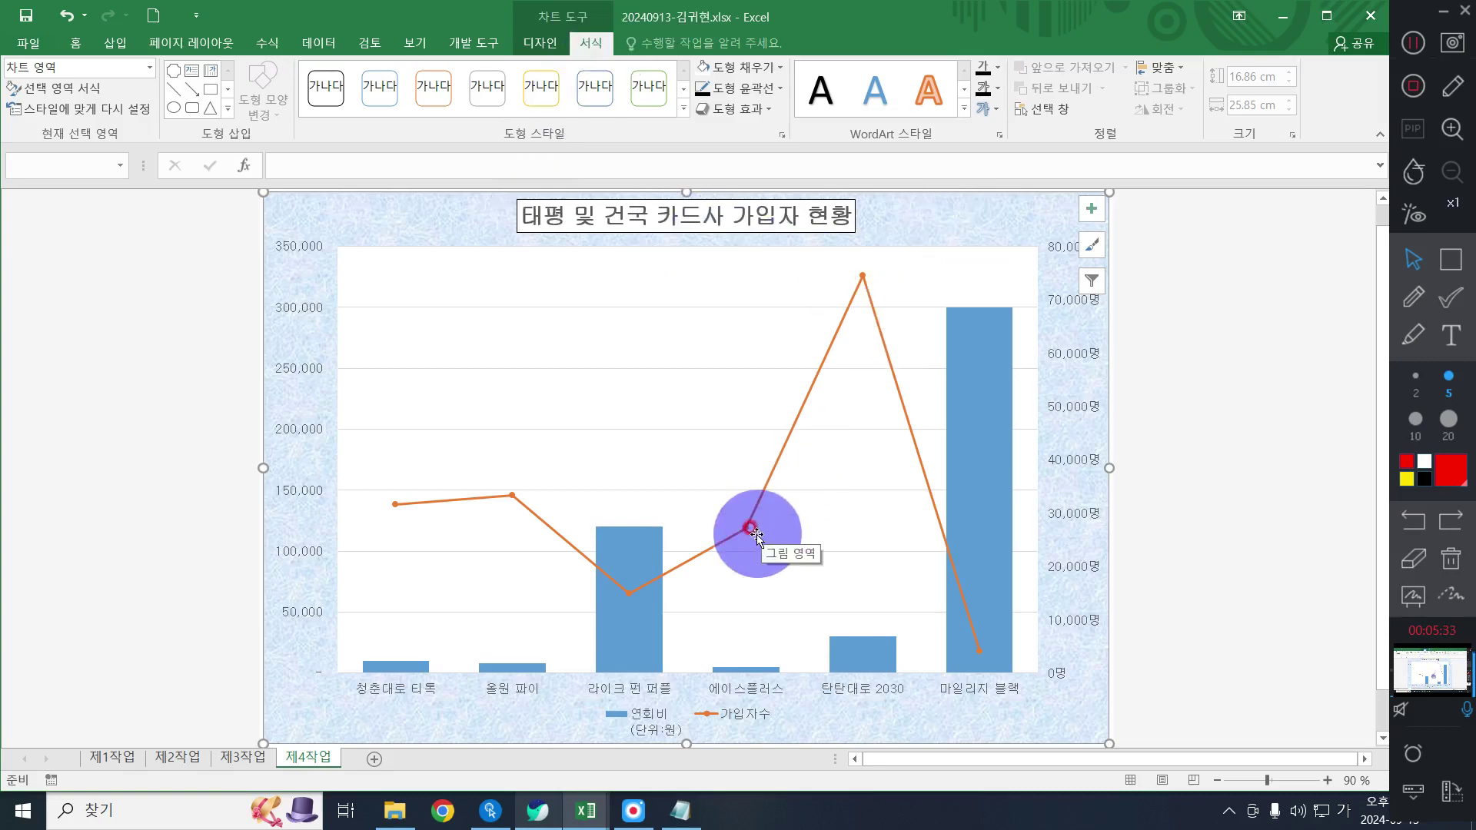
Change the 가입자수 line series markers to built-in triangles with size 10
right_click(863, 279)
left_click(925, 469)
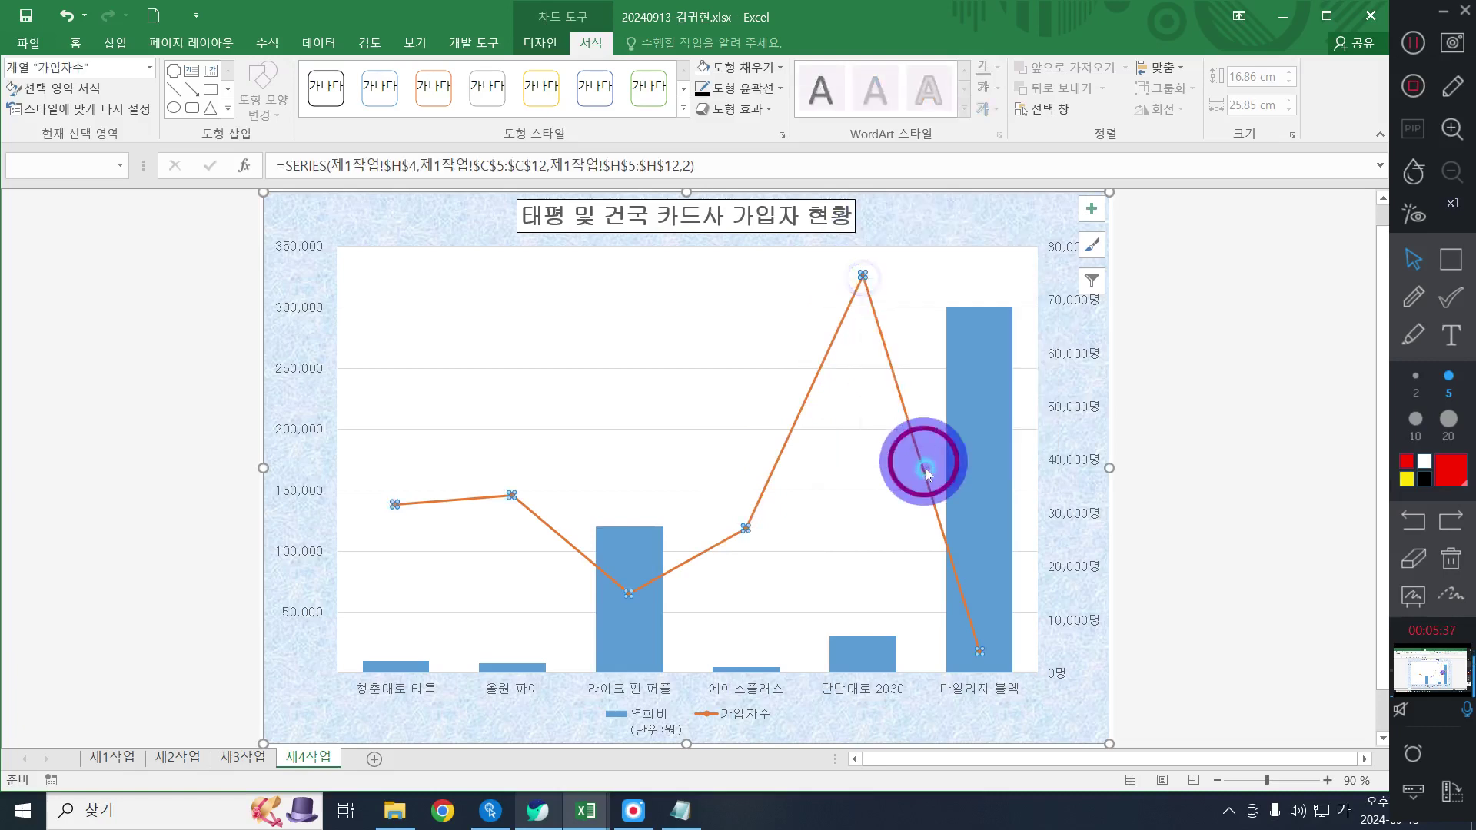
right_click(863, 276)
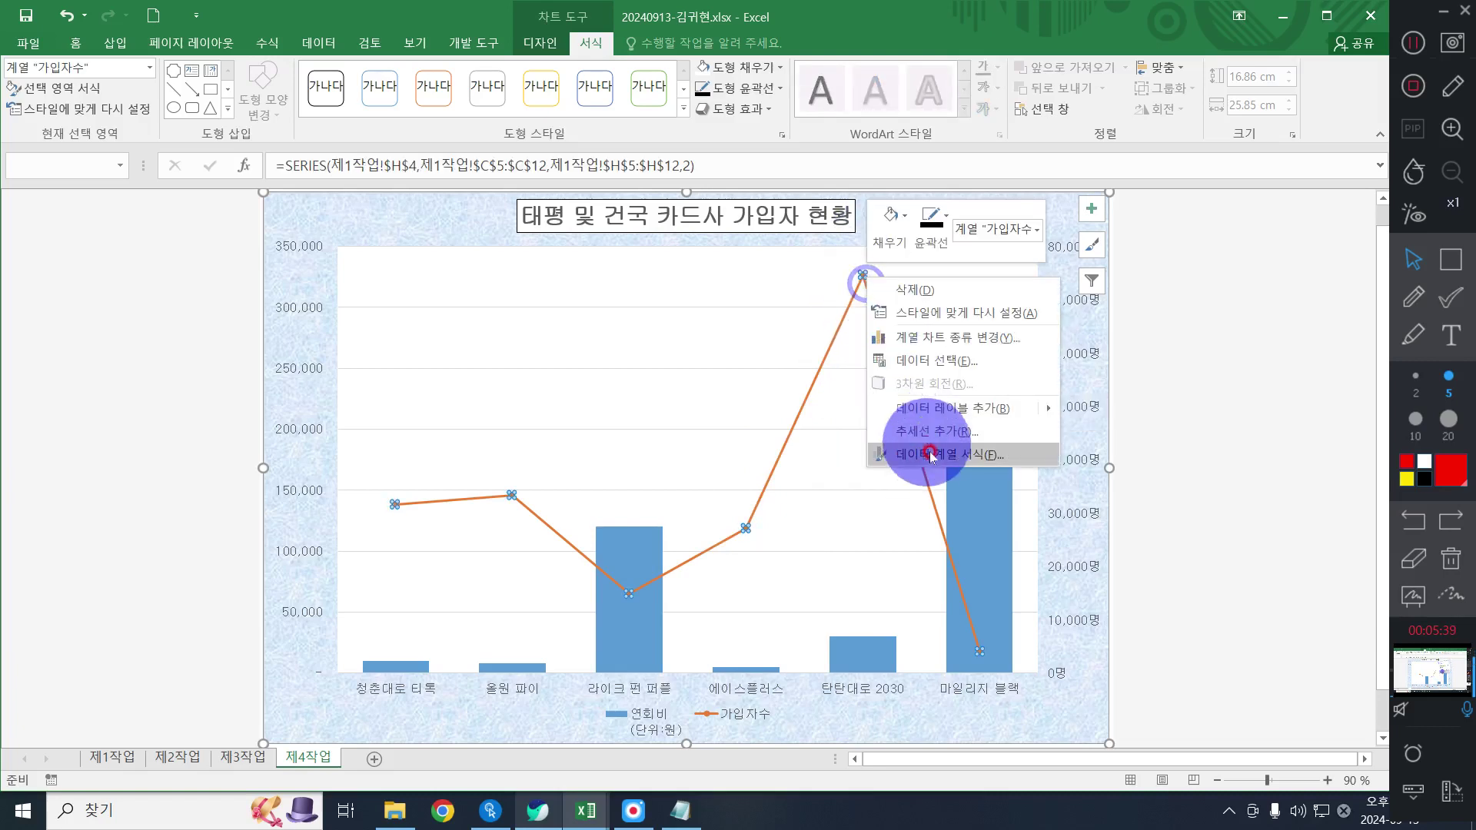
left_click(931, 453)
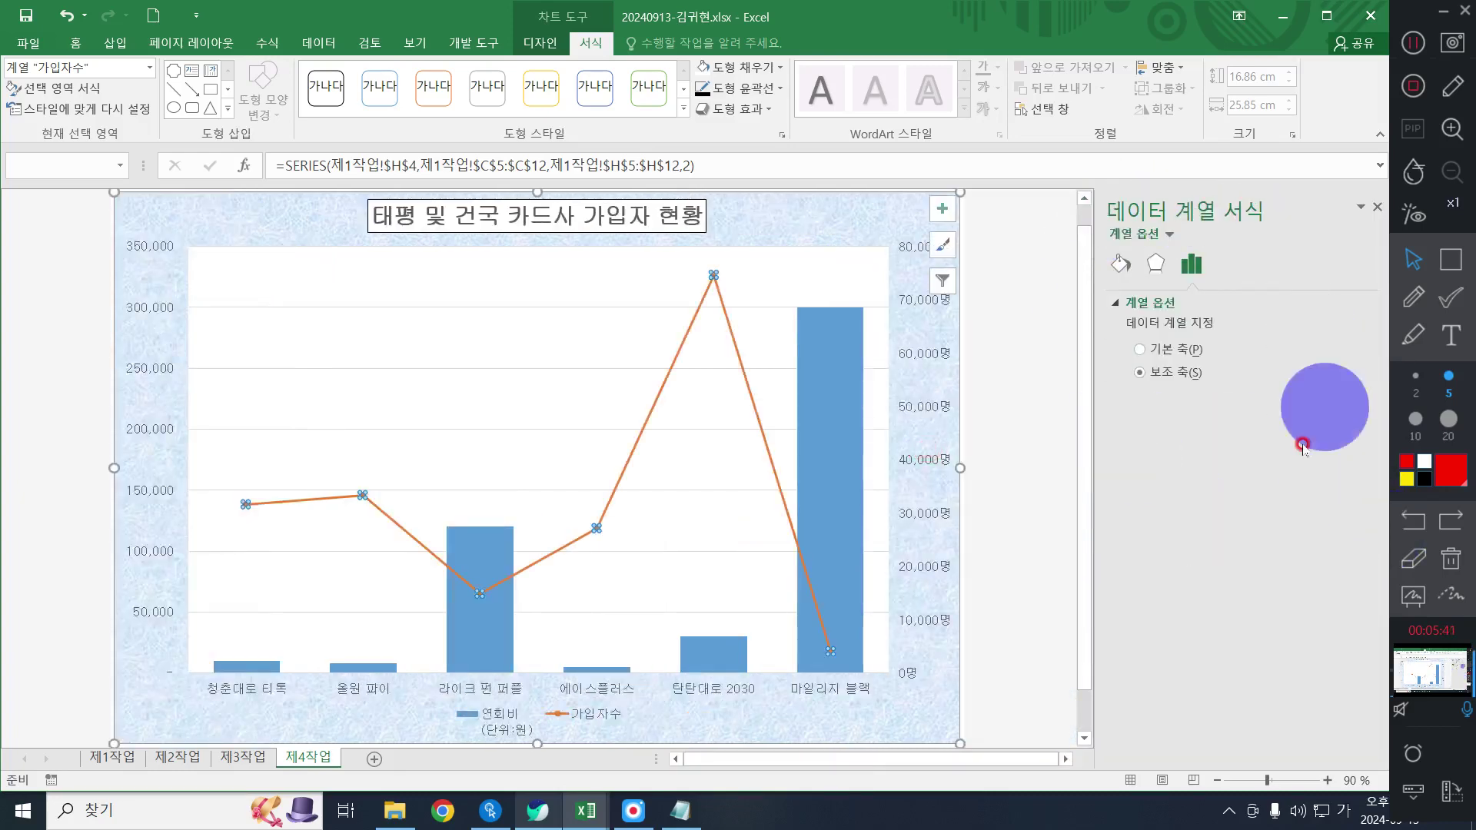
left_click(1122, 265)
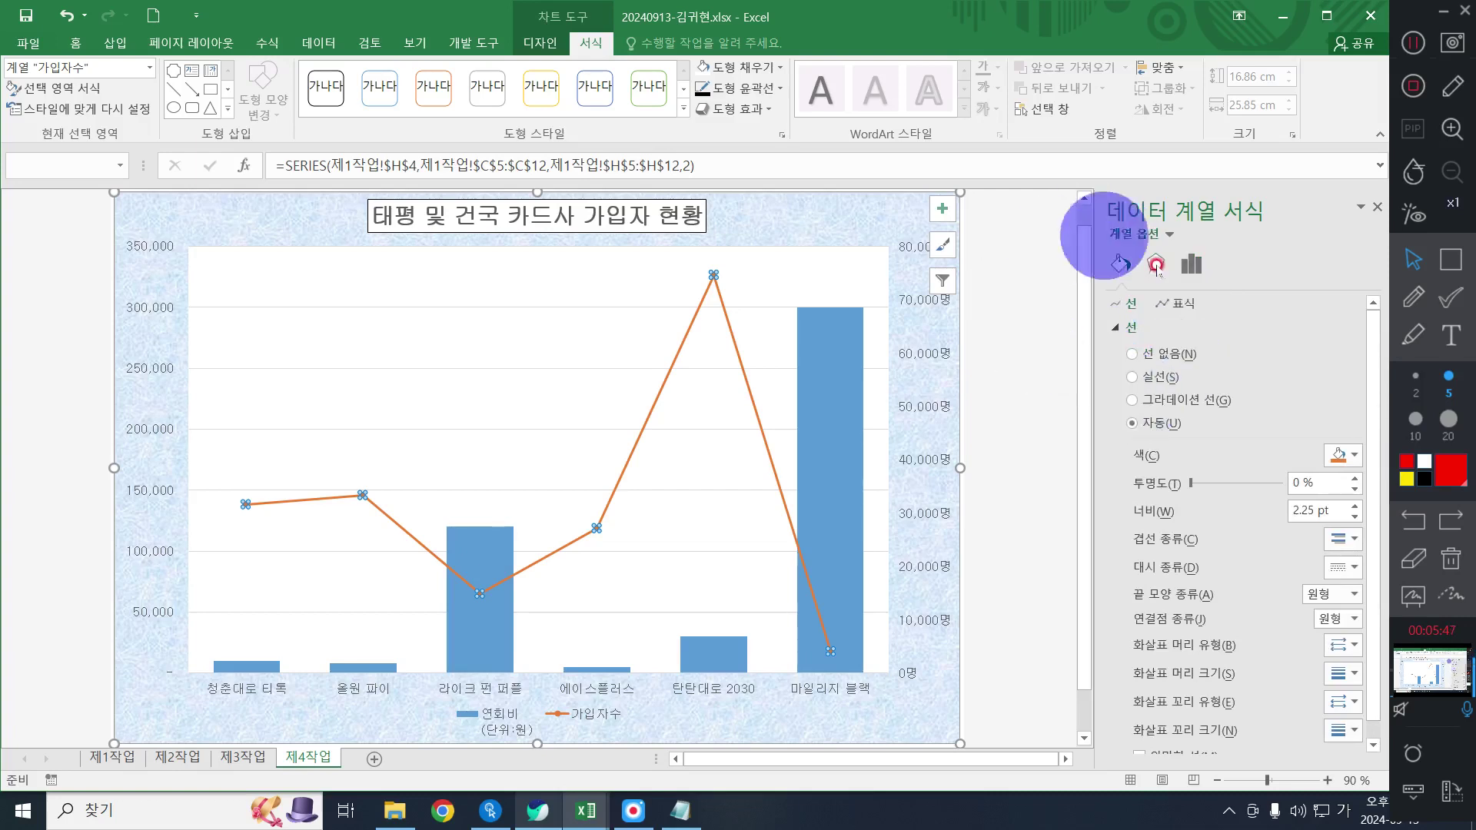
left_click(1175, 304)
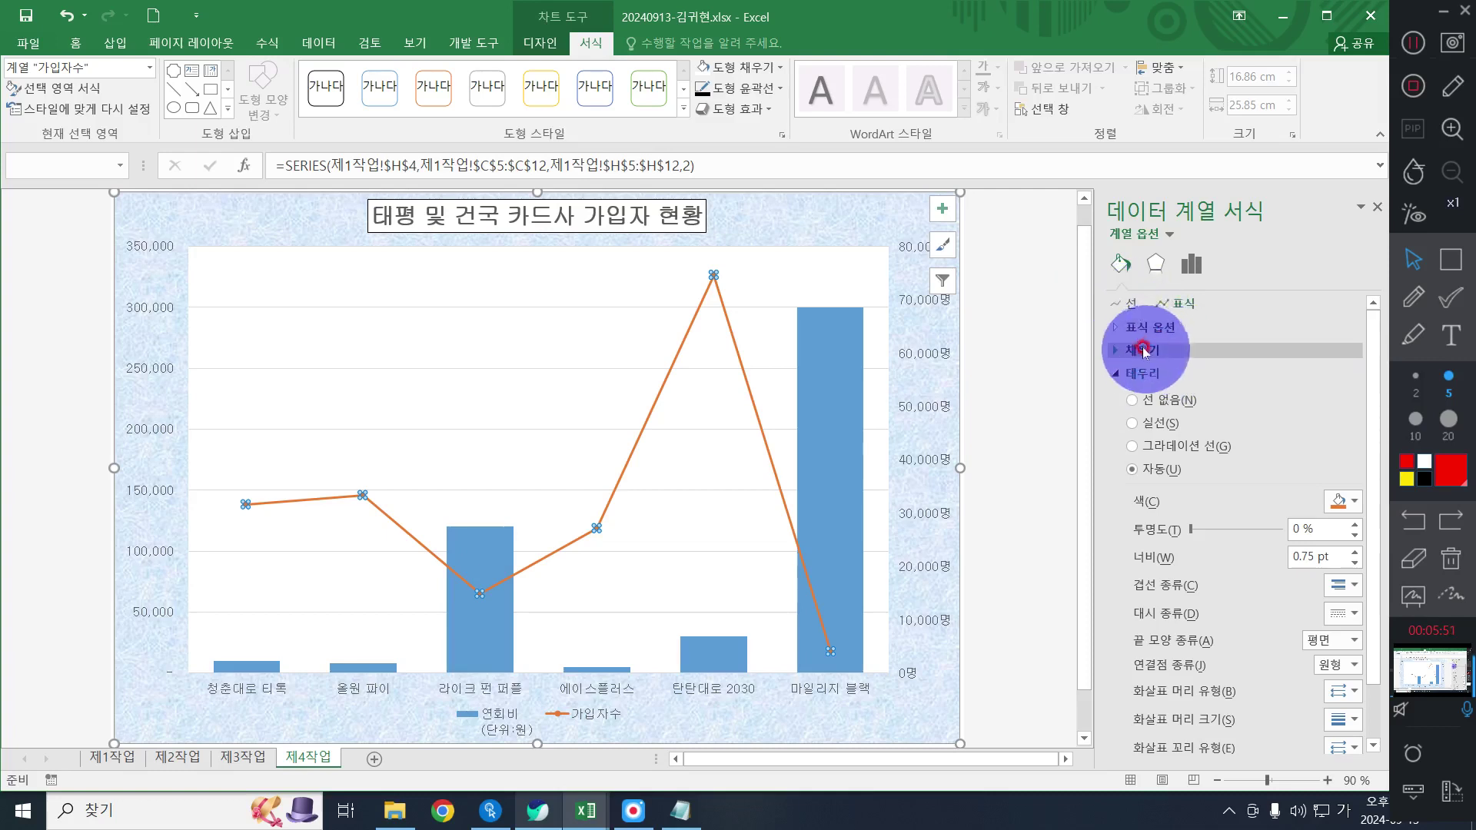
left_click(1139, 326)
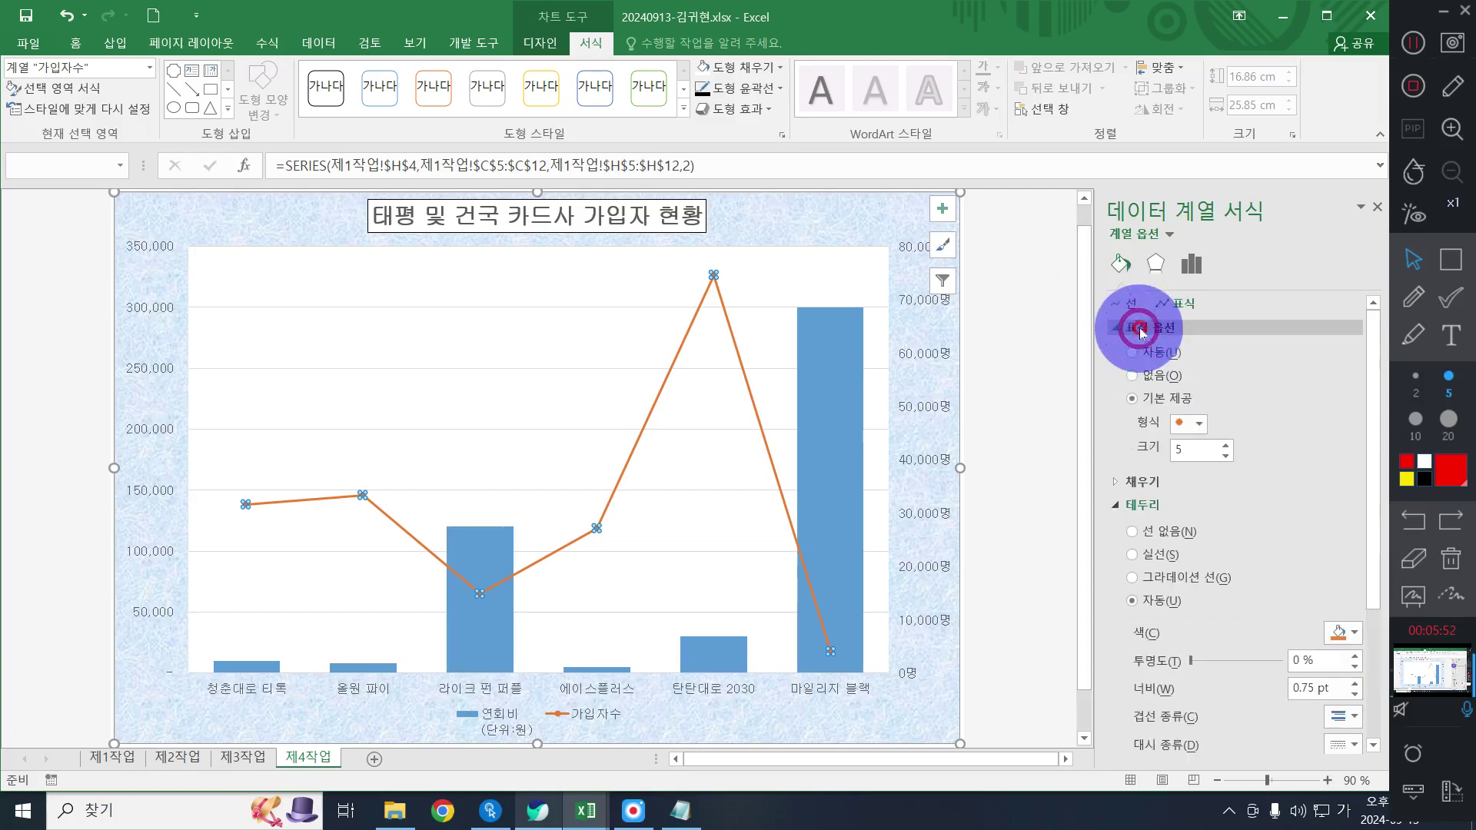
left_click(1190, 428)
left_click(1191, 461)
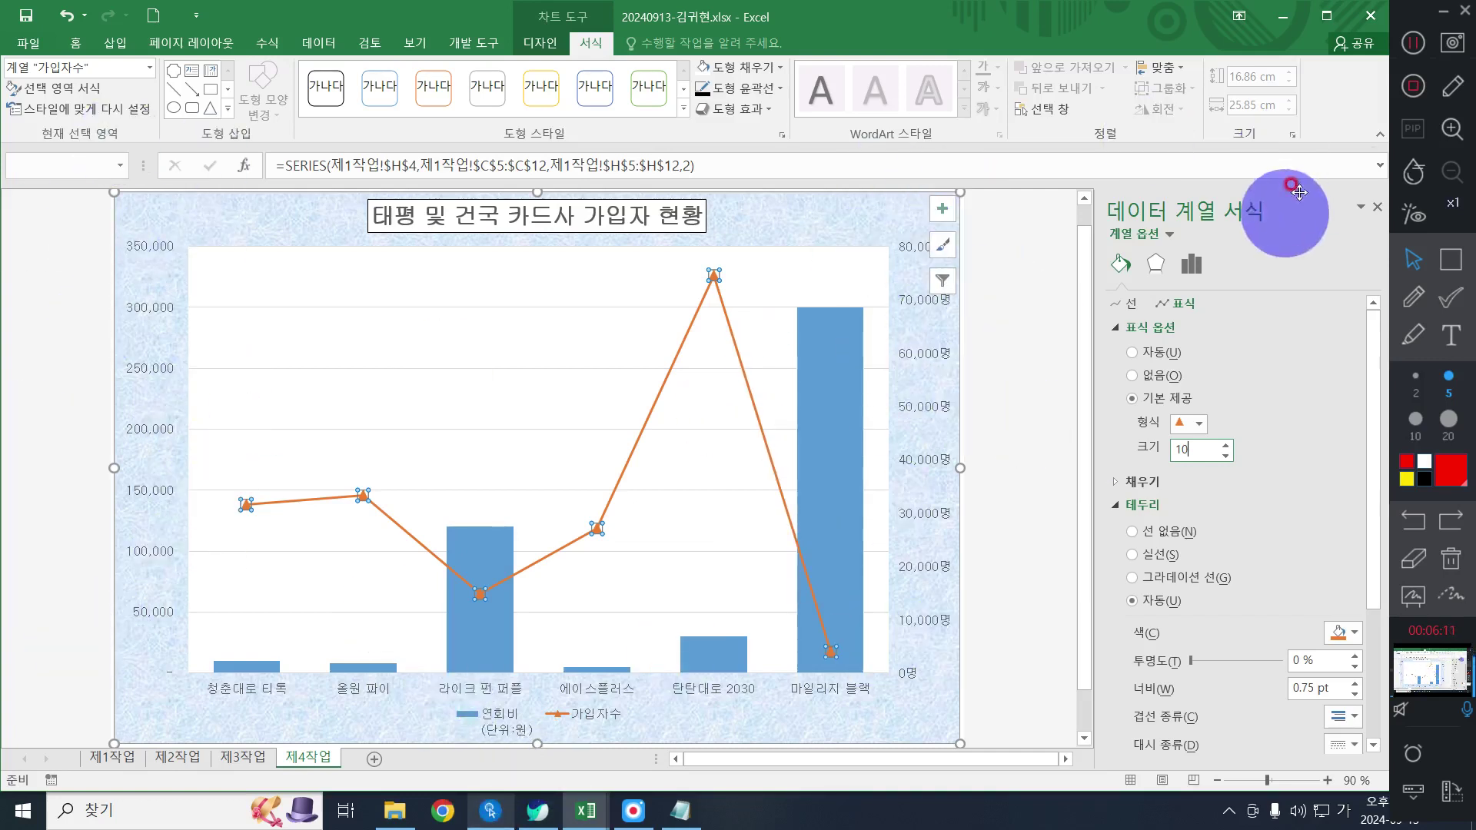
left_click(1378, 209)
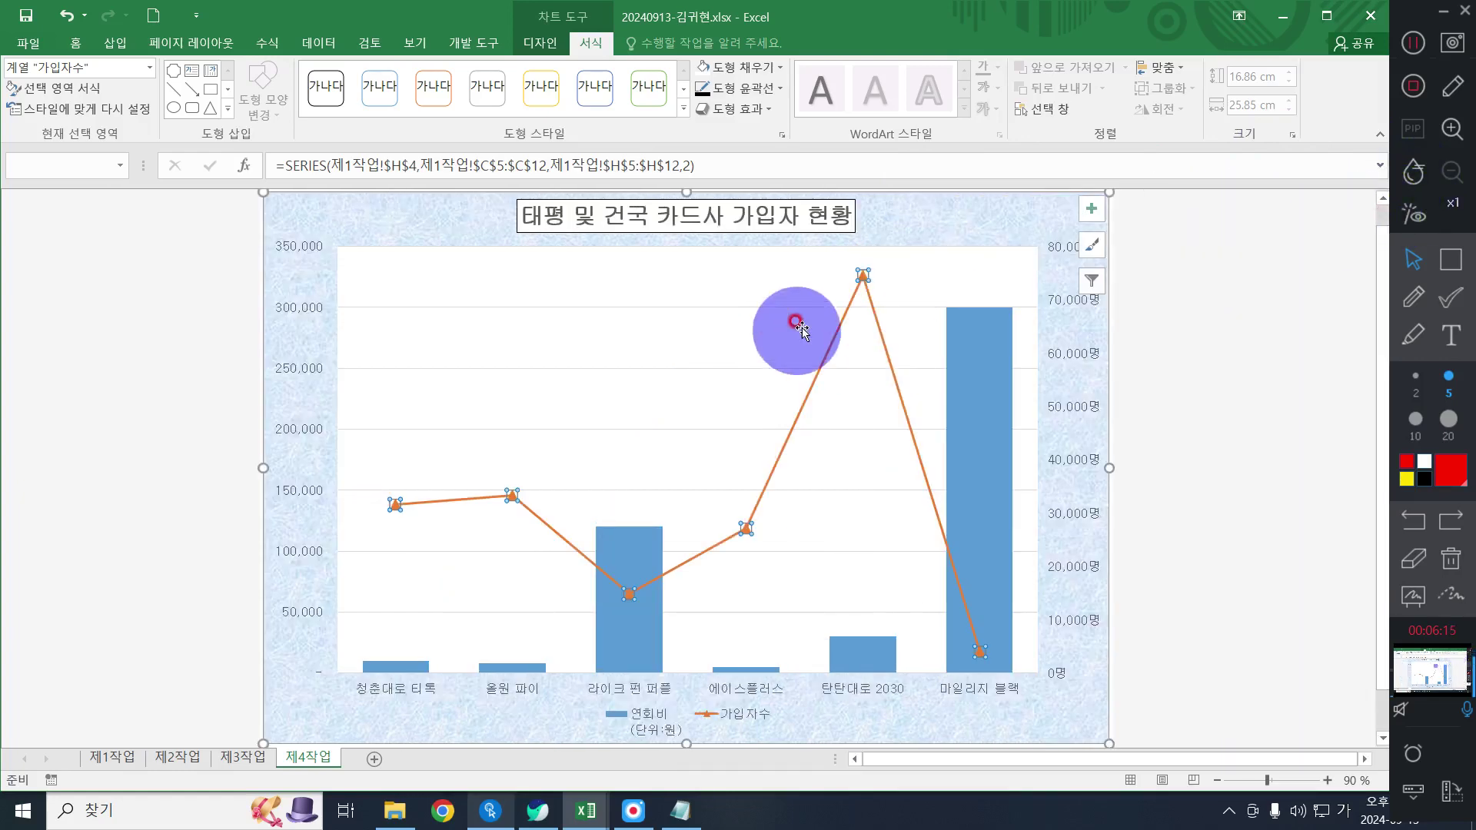
Try to add a data label on the right (오른쪽) of the 탄탄대로 2030 point in the 가입자수 series, and undo it
mouse_move(847, 312)
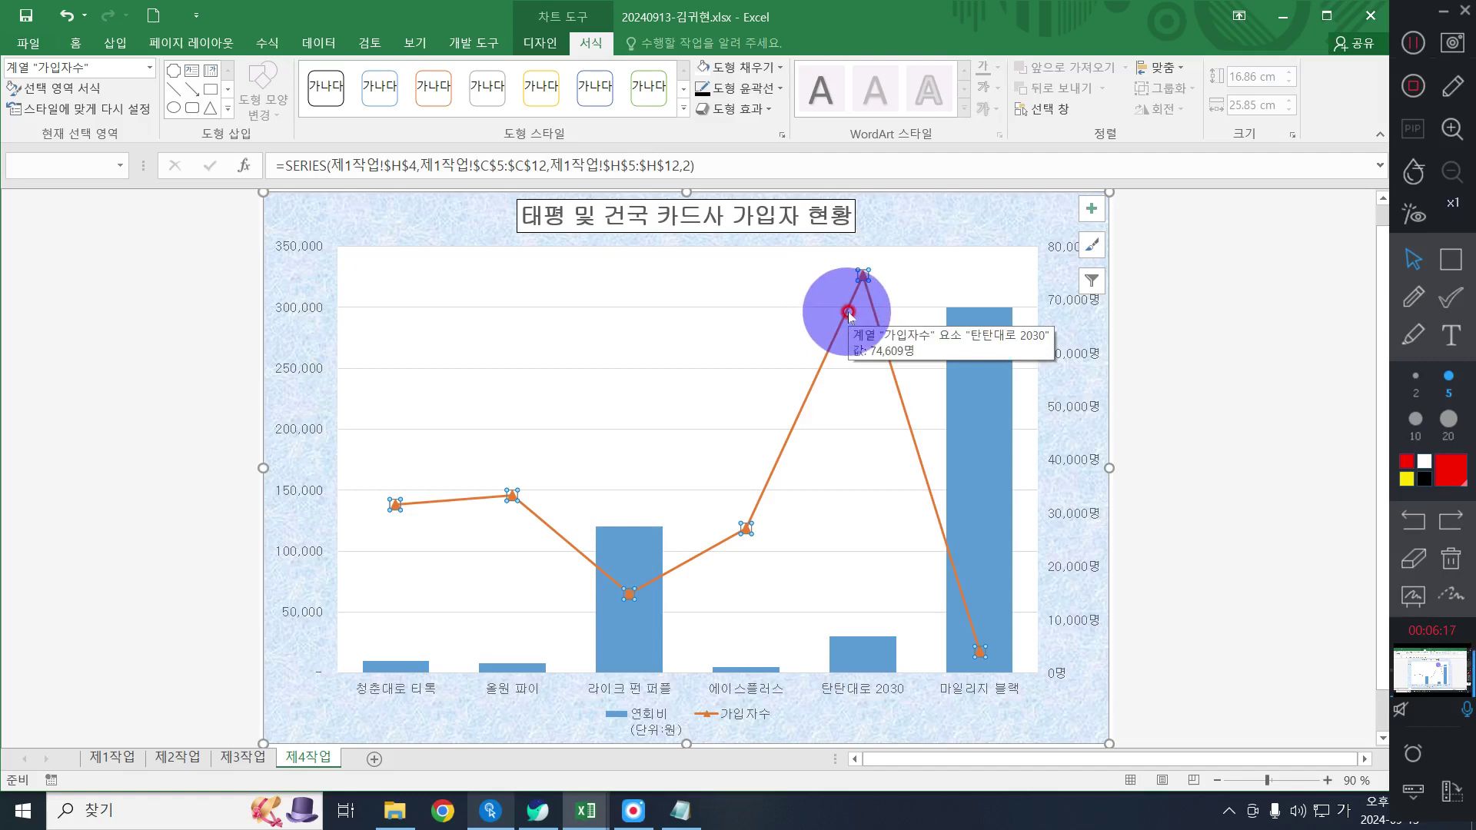
left_click(863, 276)
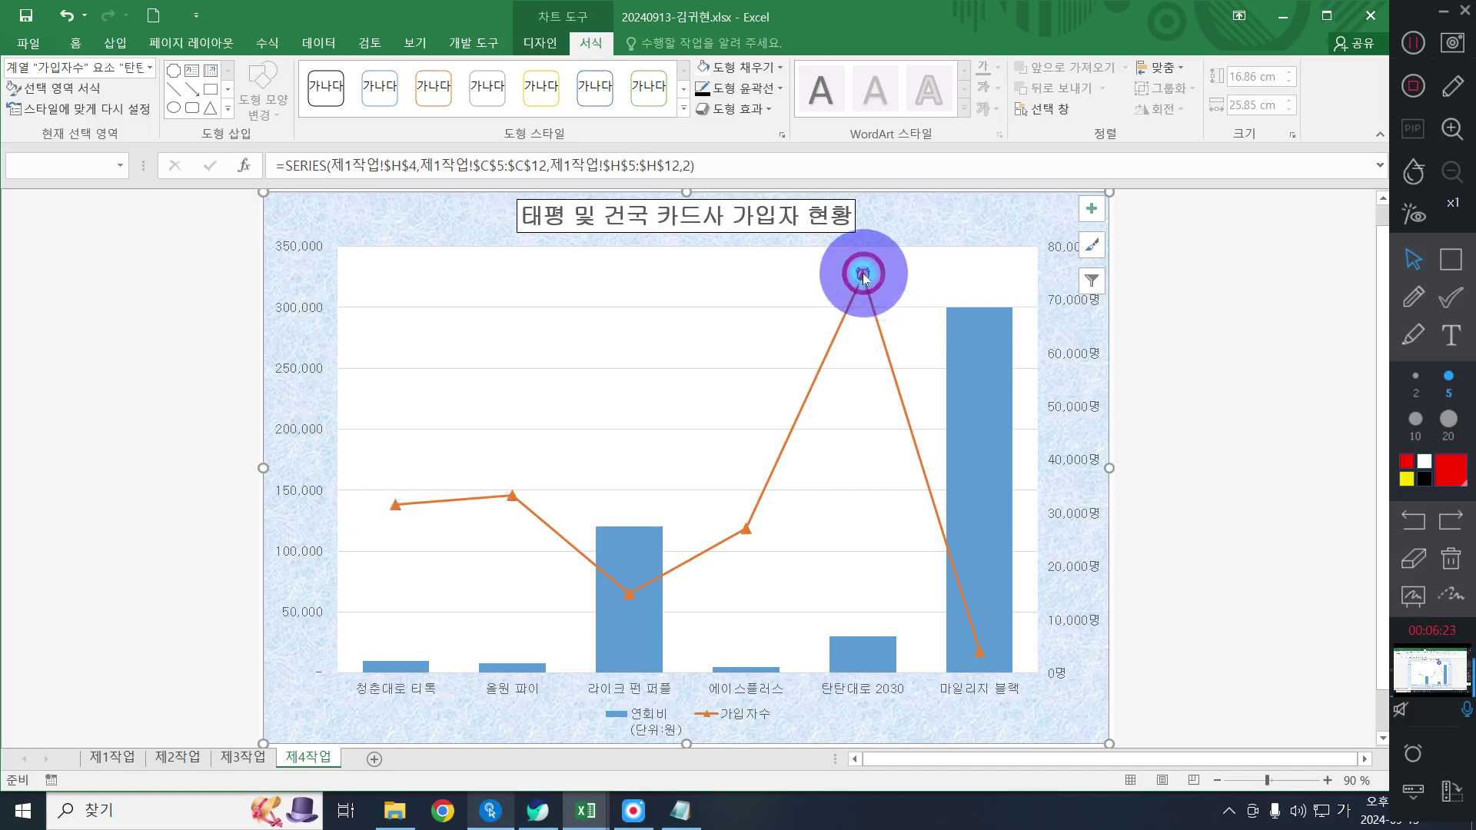
left_click(536, 45)
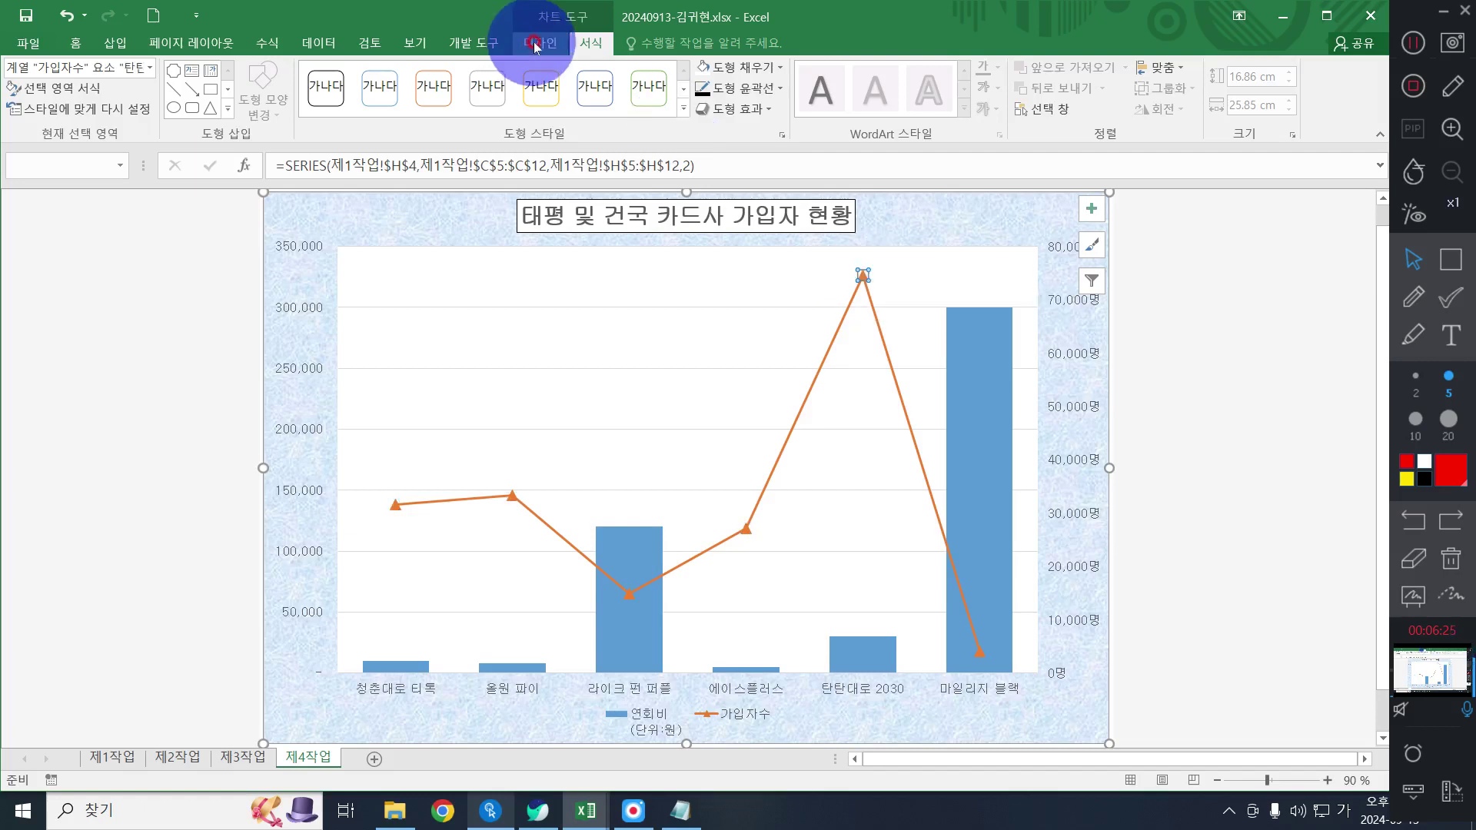
left_click(866, 270)
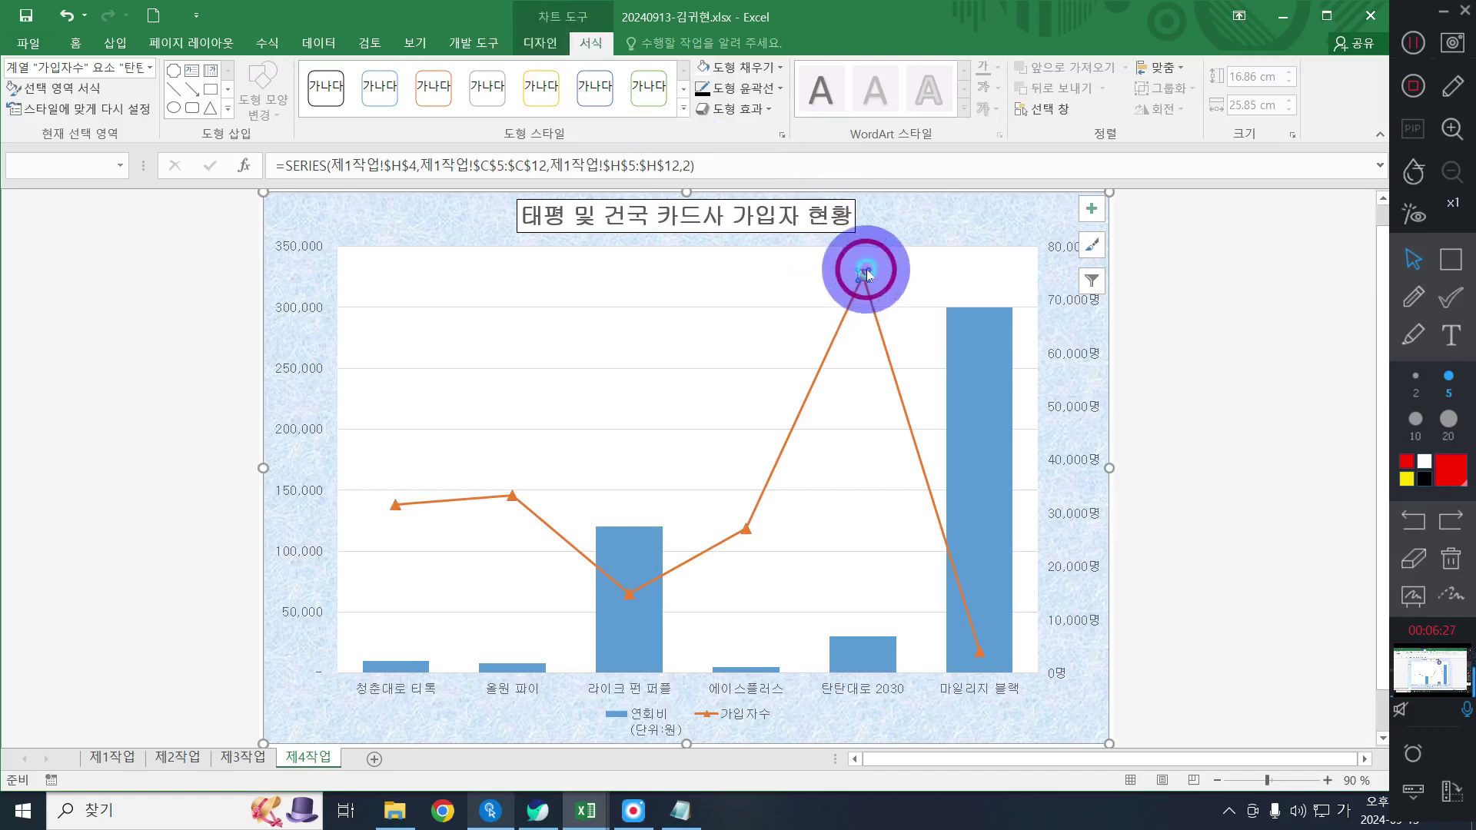
left_click(543, 44)
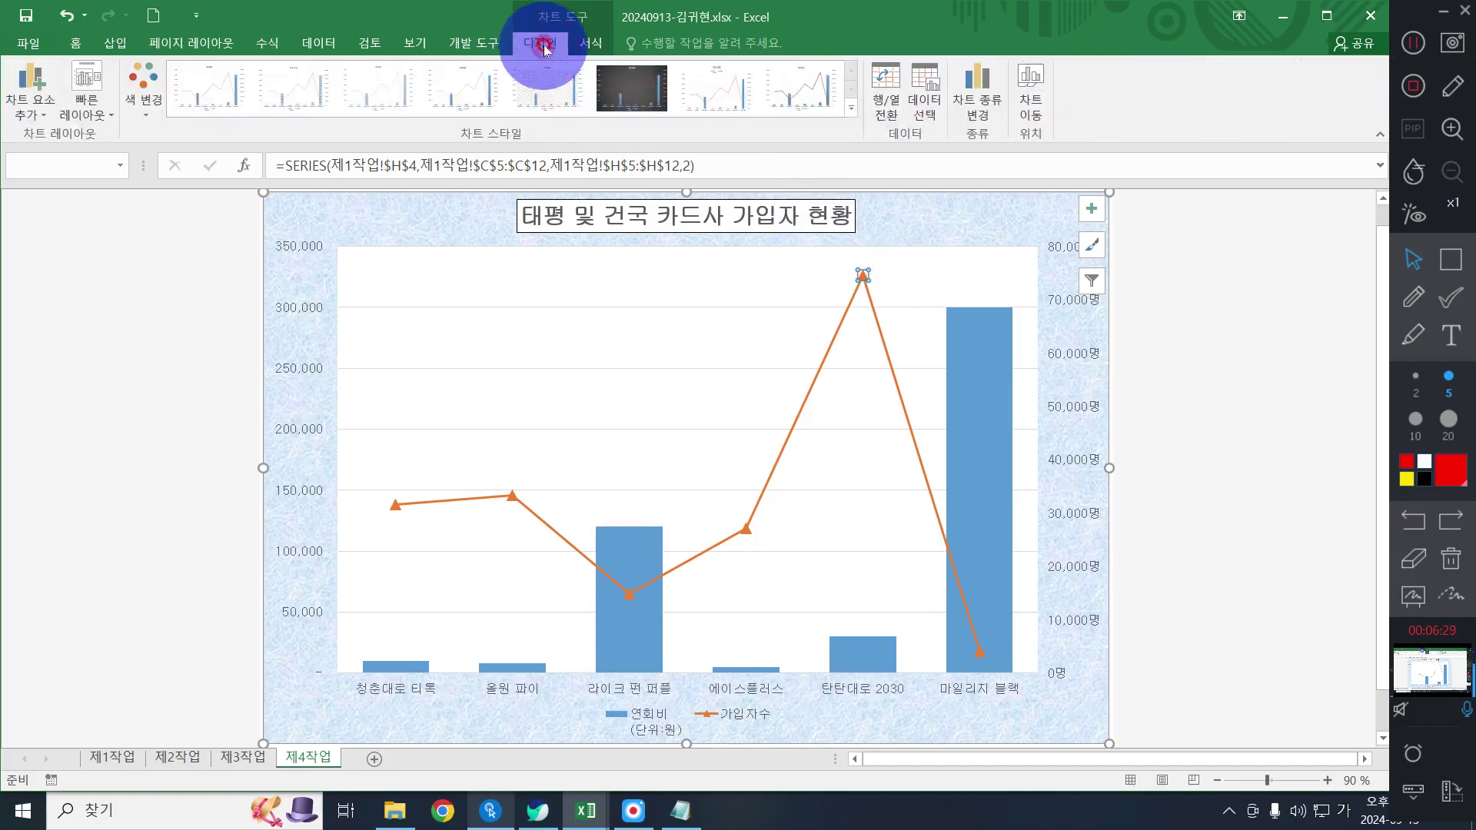
left_click(28, 102)
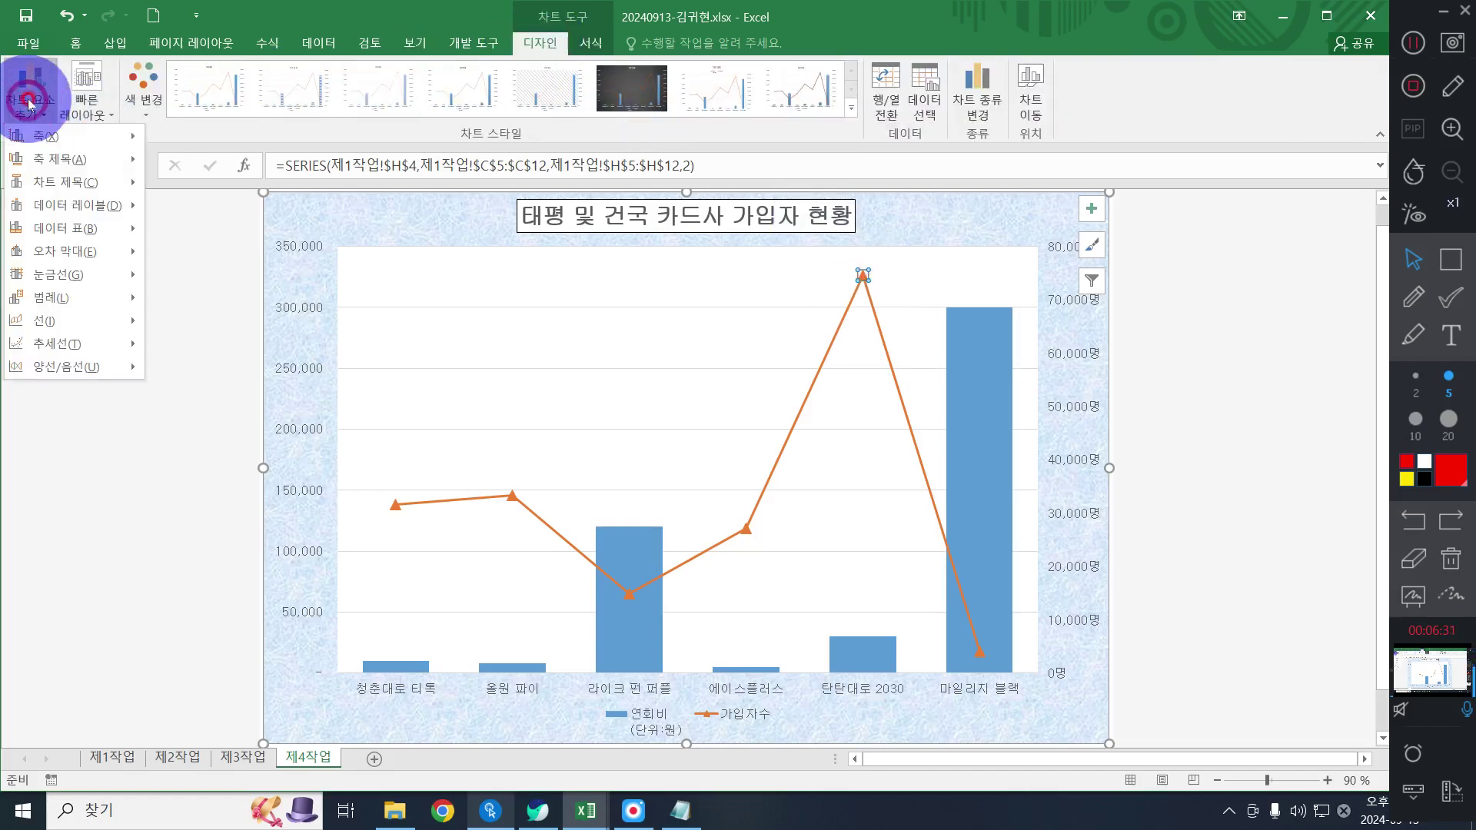
left_click(63, 207)
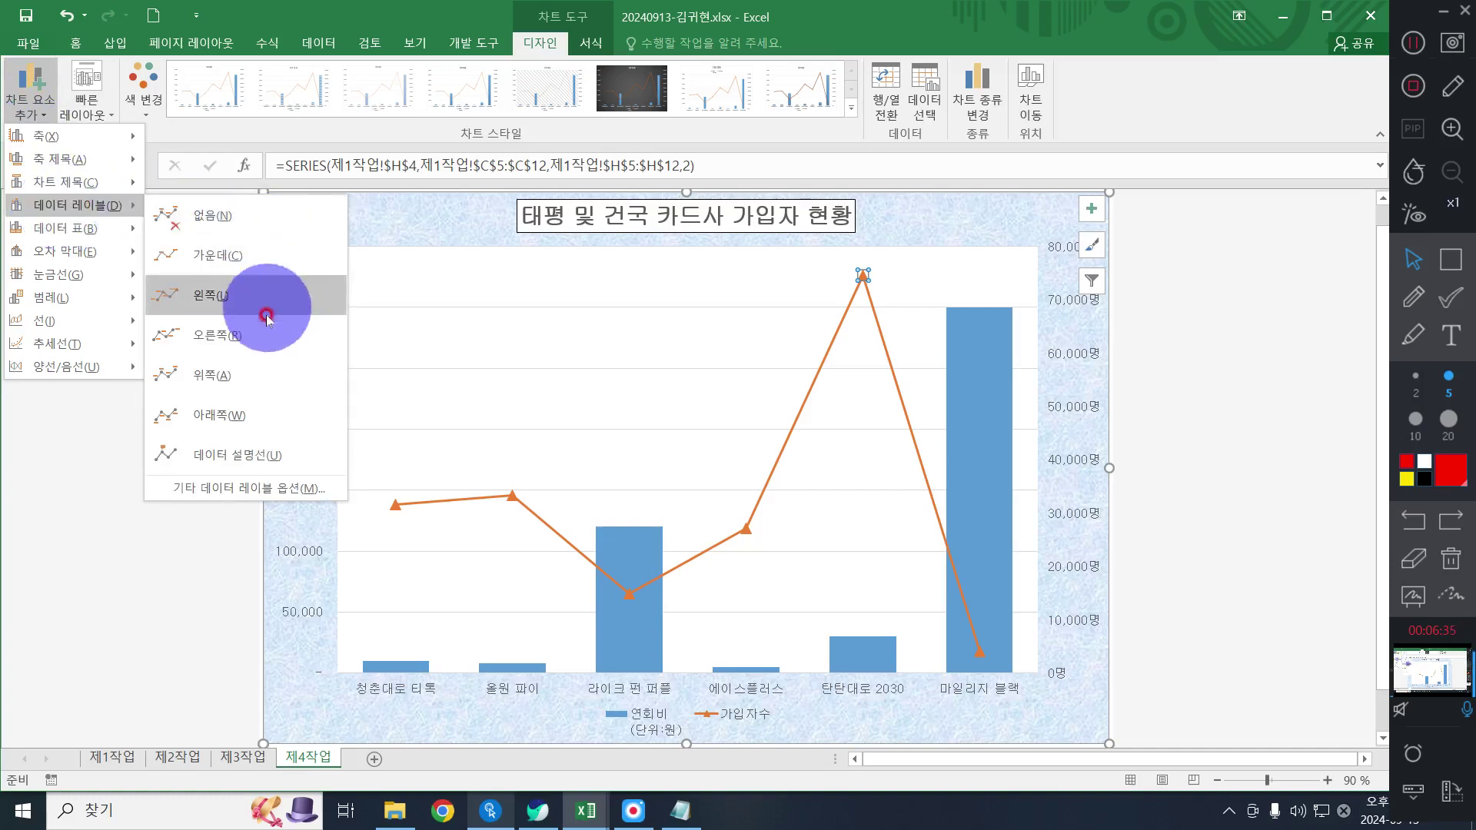
left_click(262, 346)
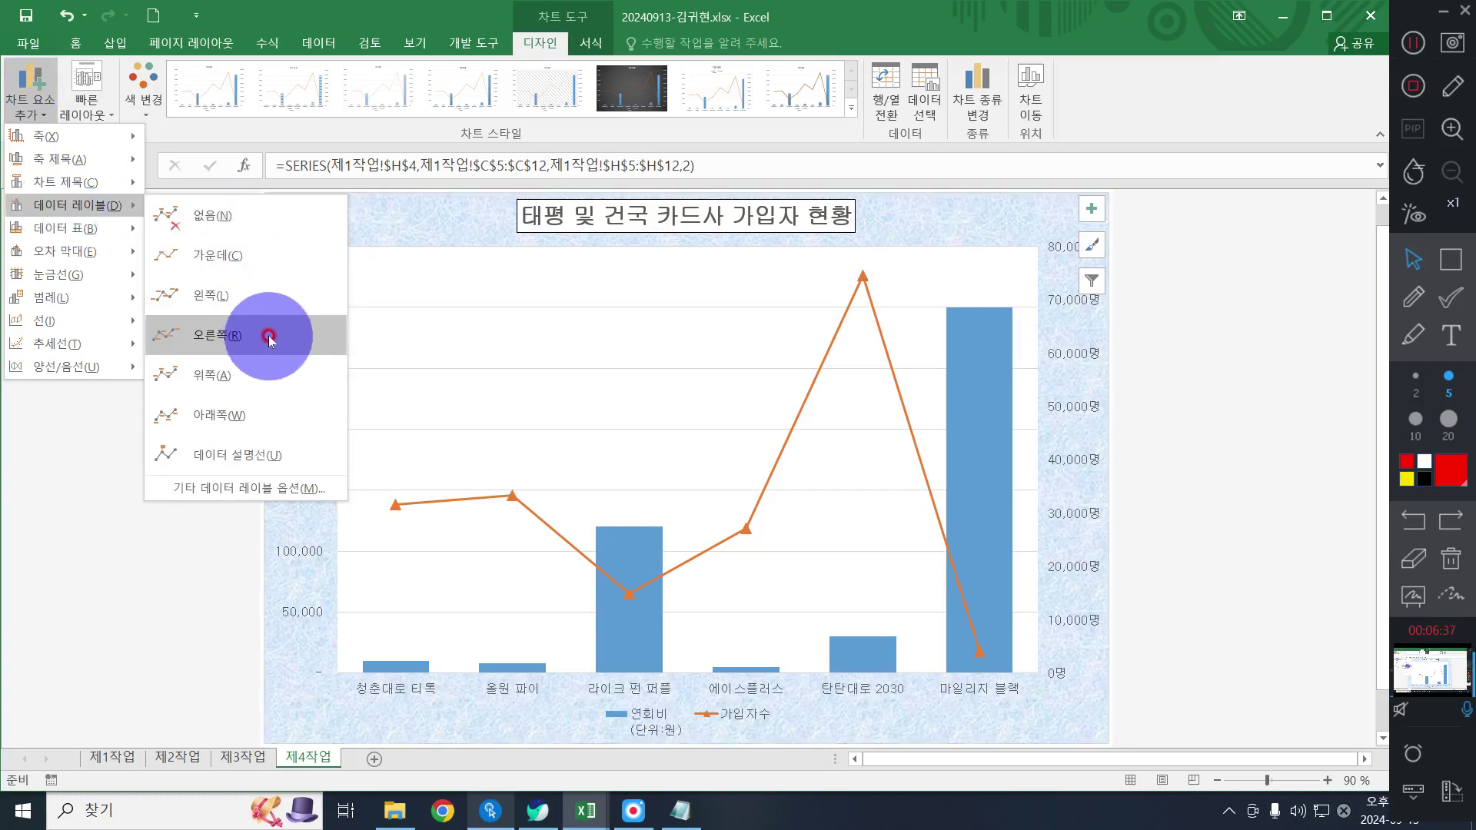
left_click(268, 336)
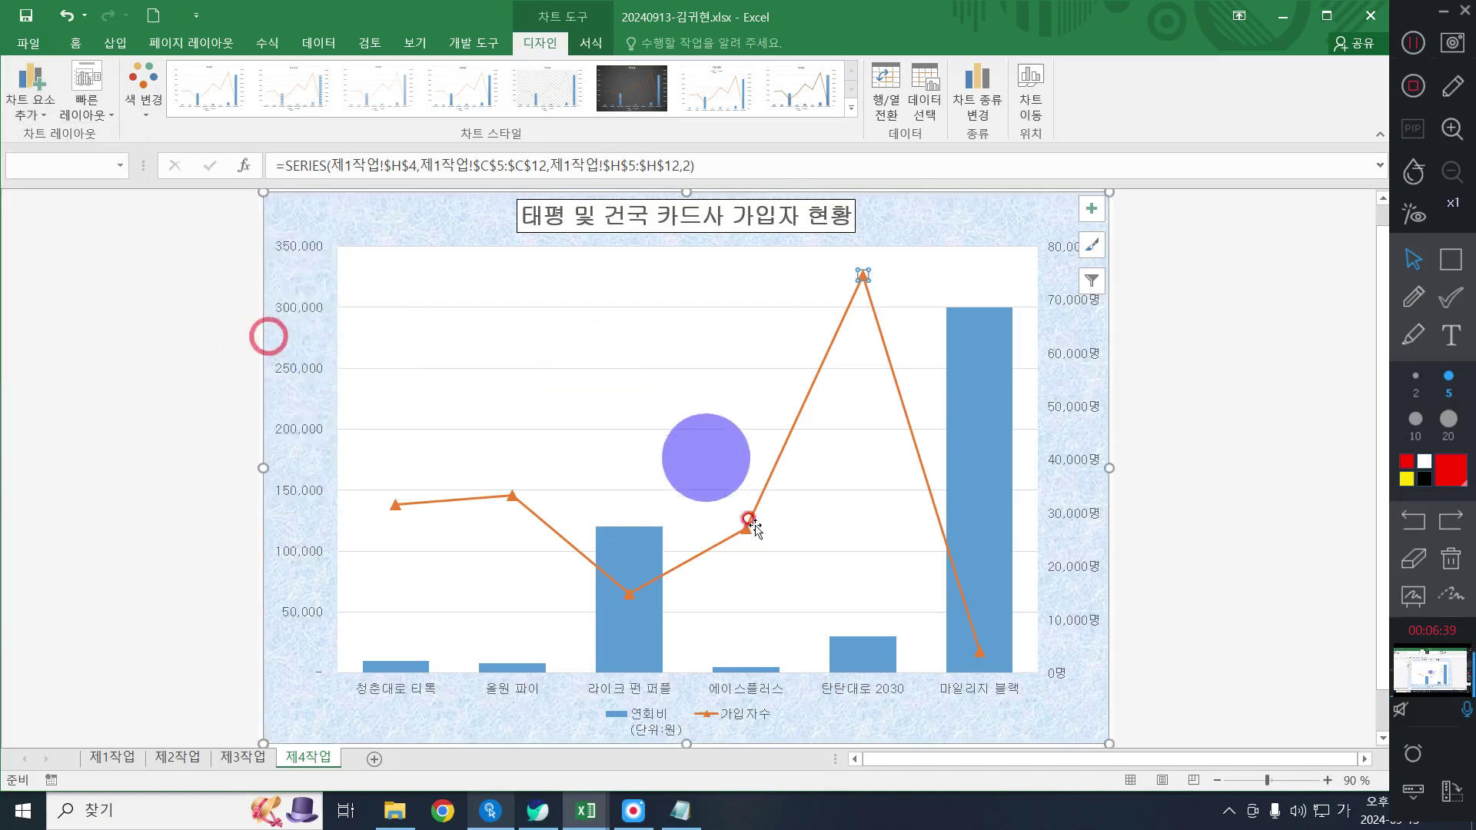
left_click(846, 299)
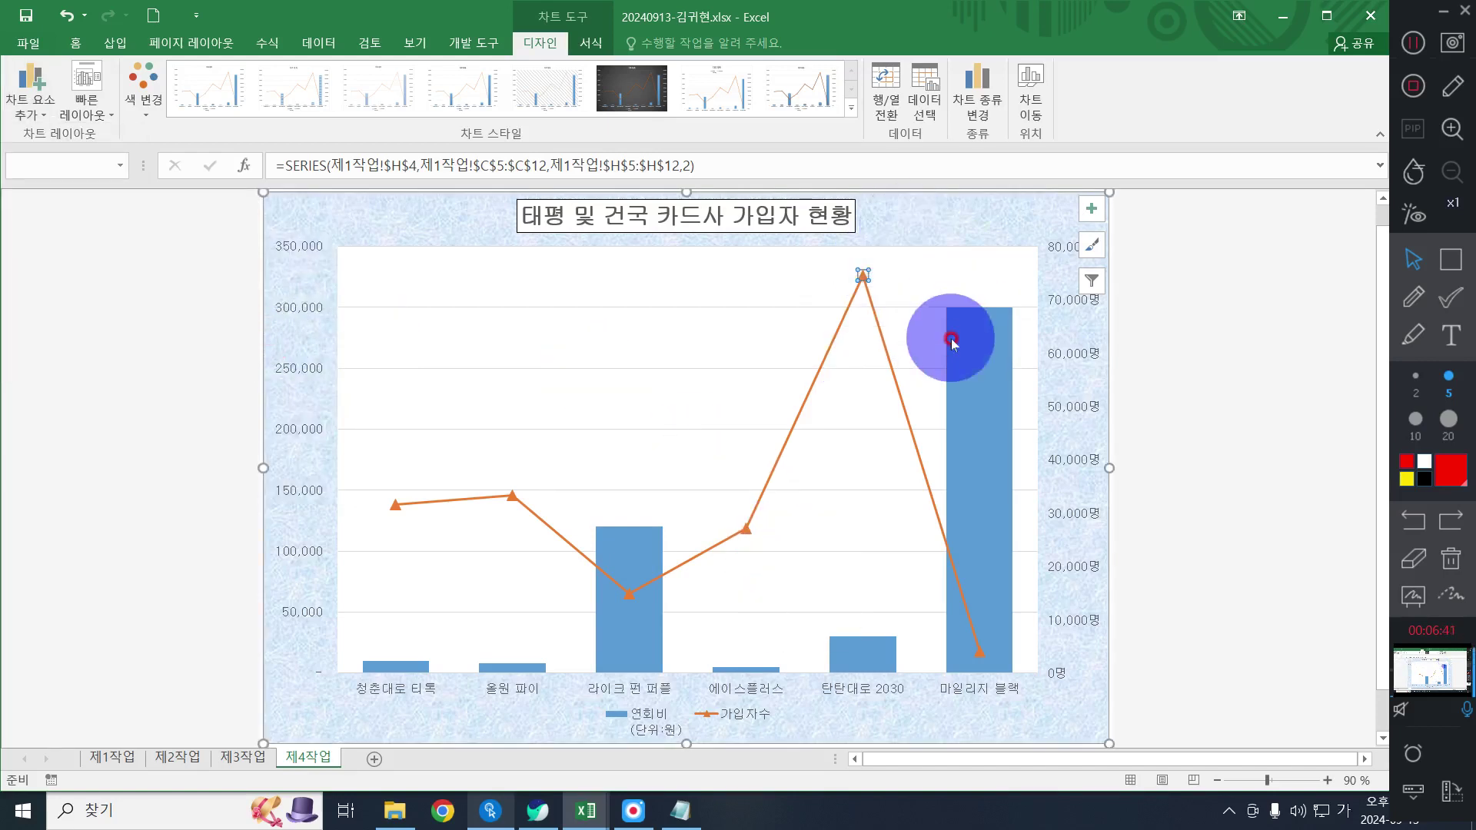
left_click(65, 15)
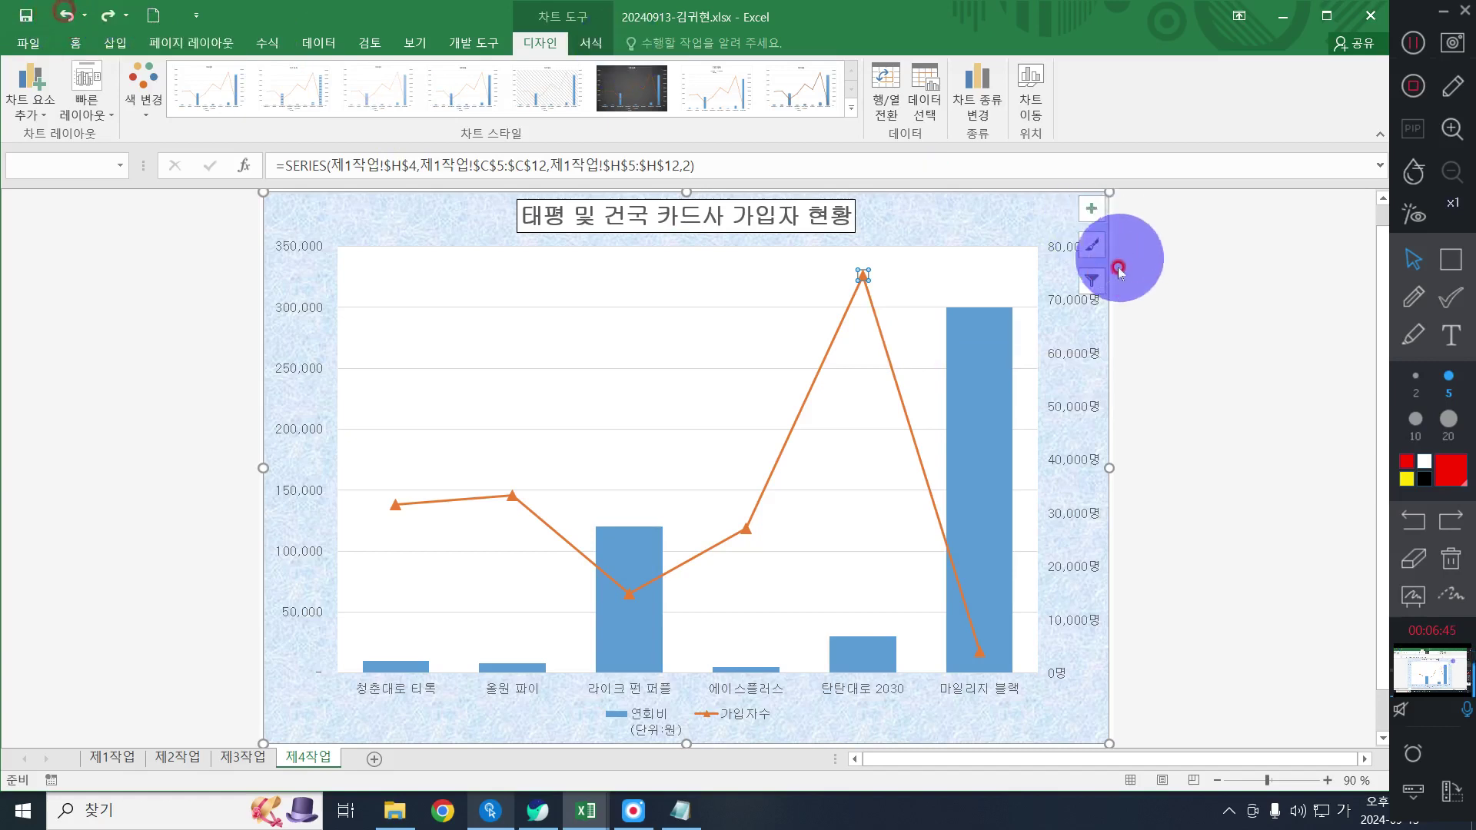
left_click(1093, 280)
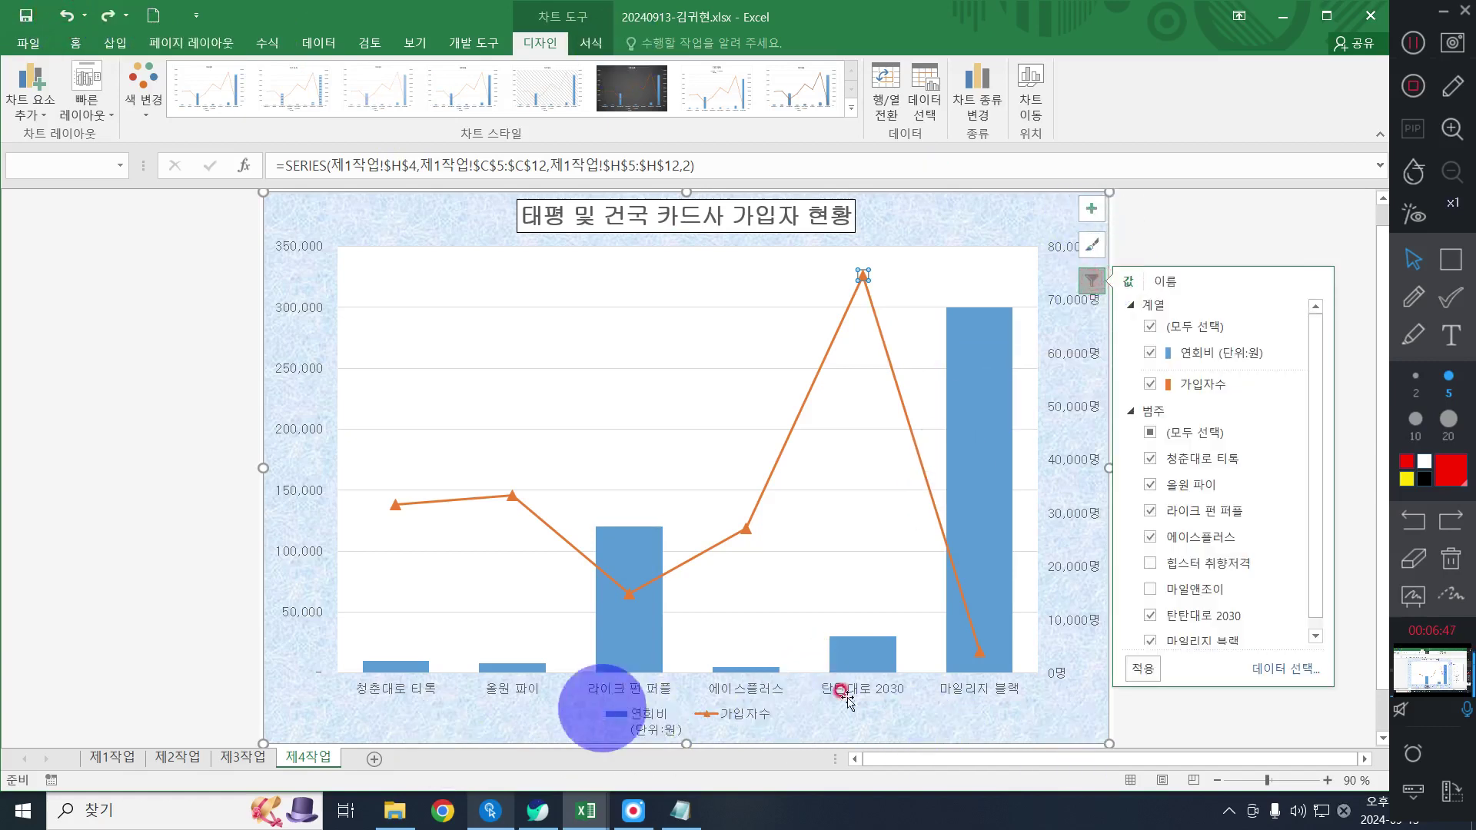
left_click(1095, 280)
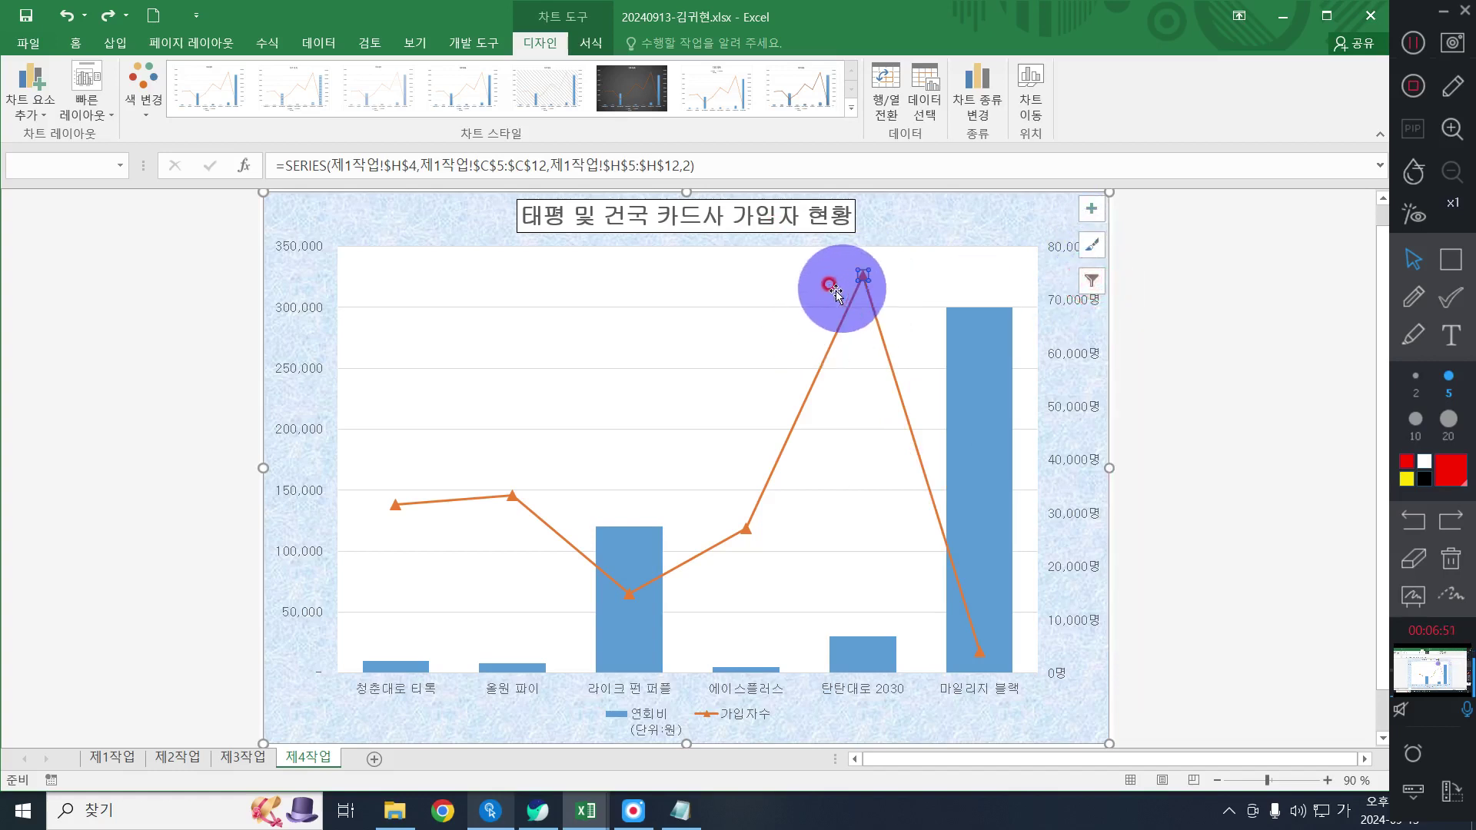
Add a data label to only the 탄탄대로 2030 point of the 가입자수 line series
left_click(775, 280)
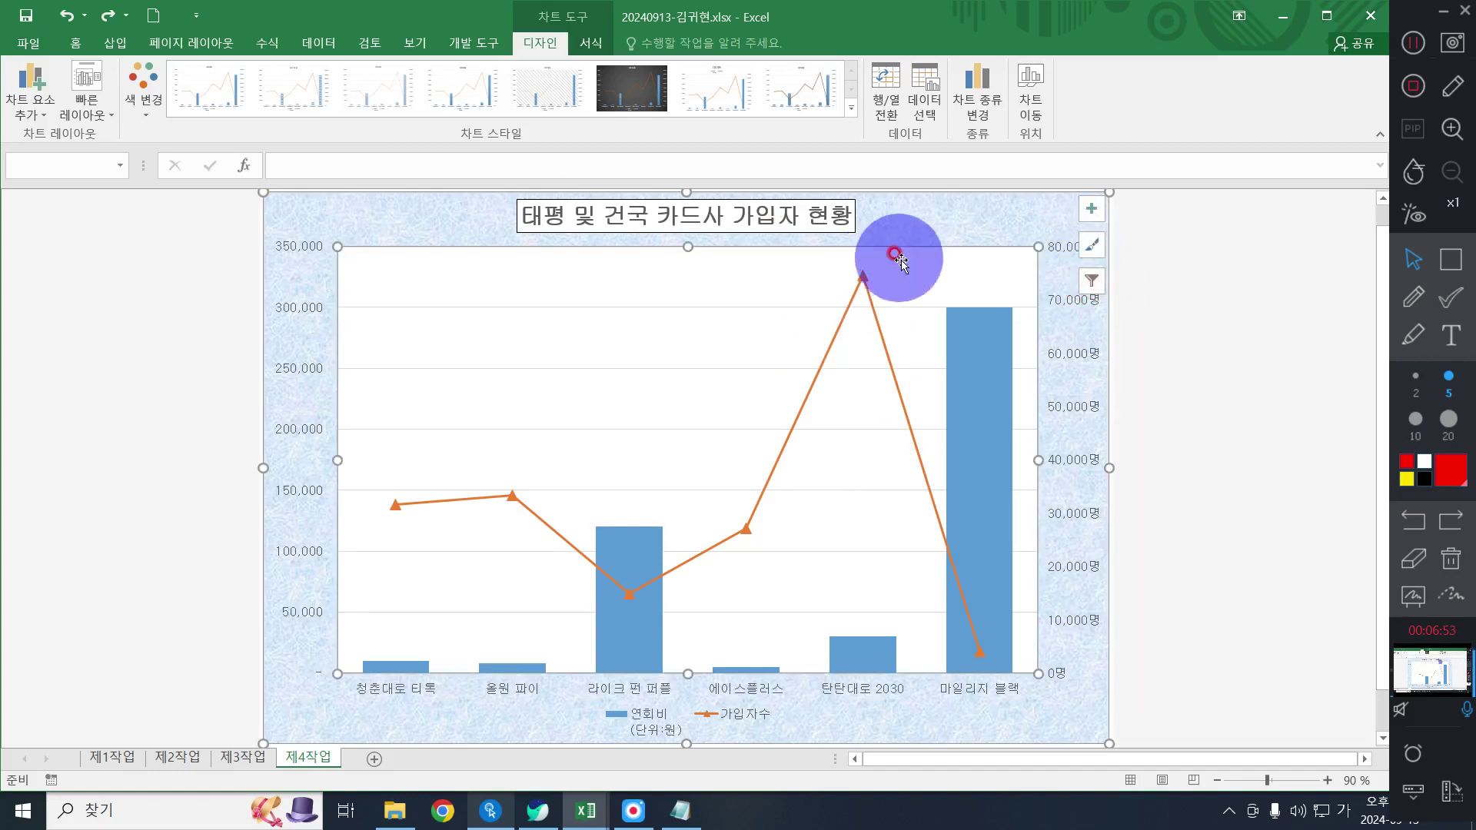
left_click(862, 277)
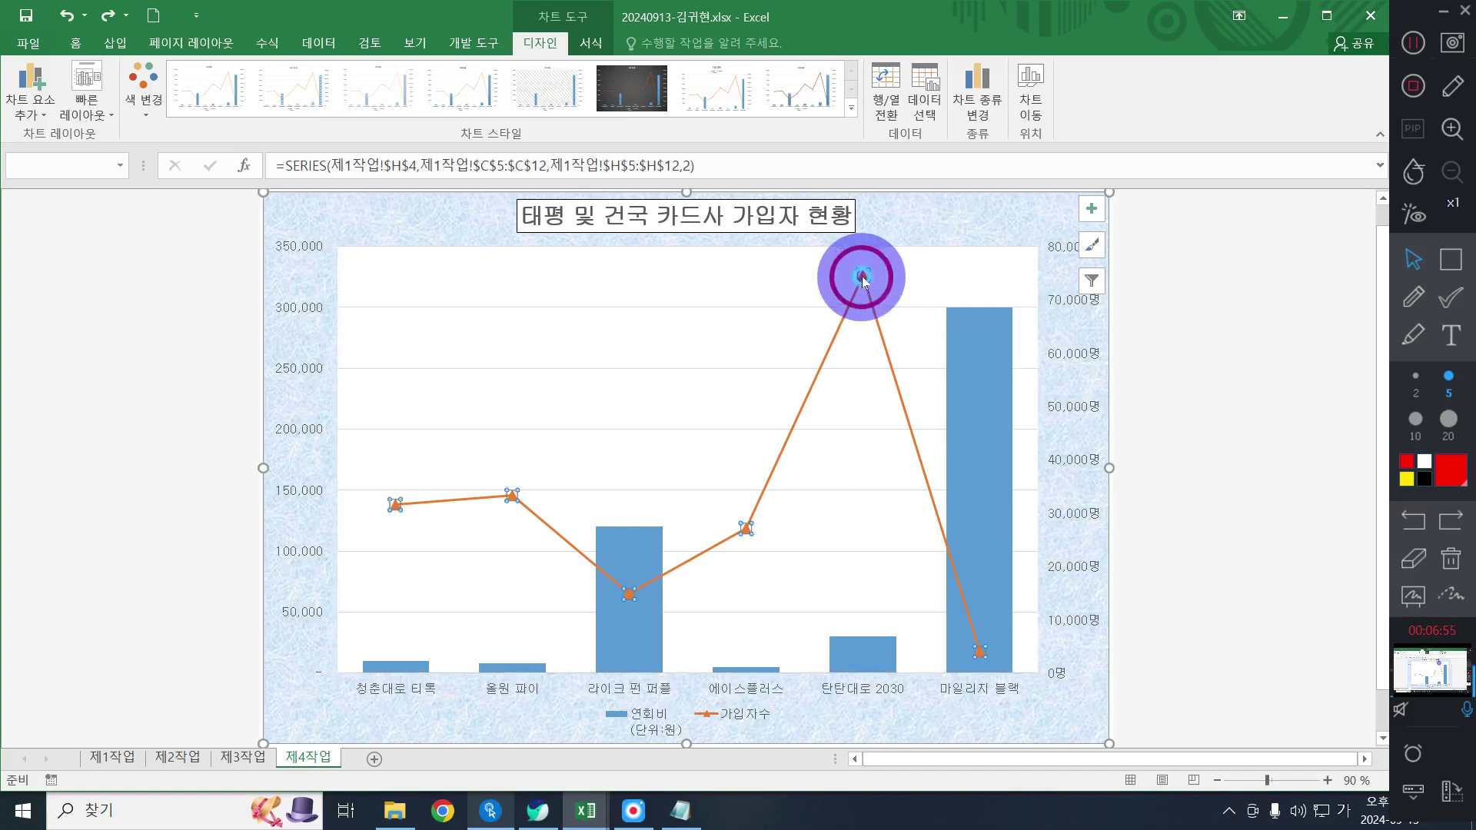
left_click(862, 277)
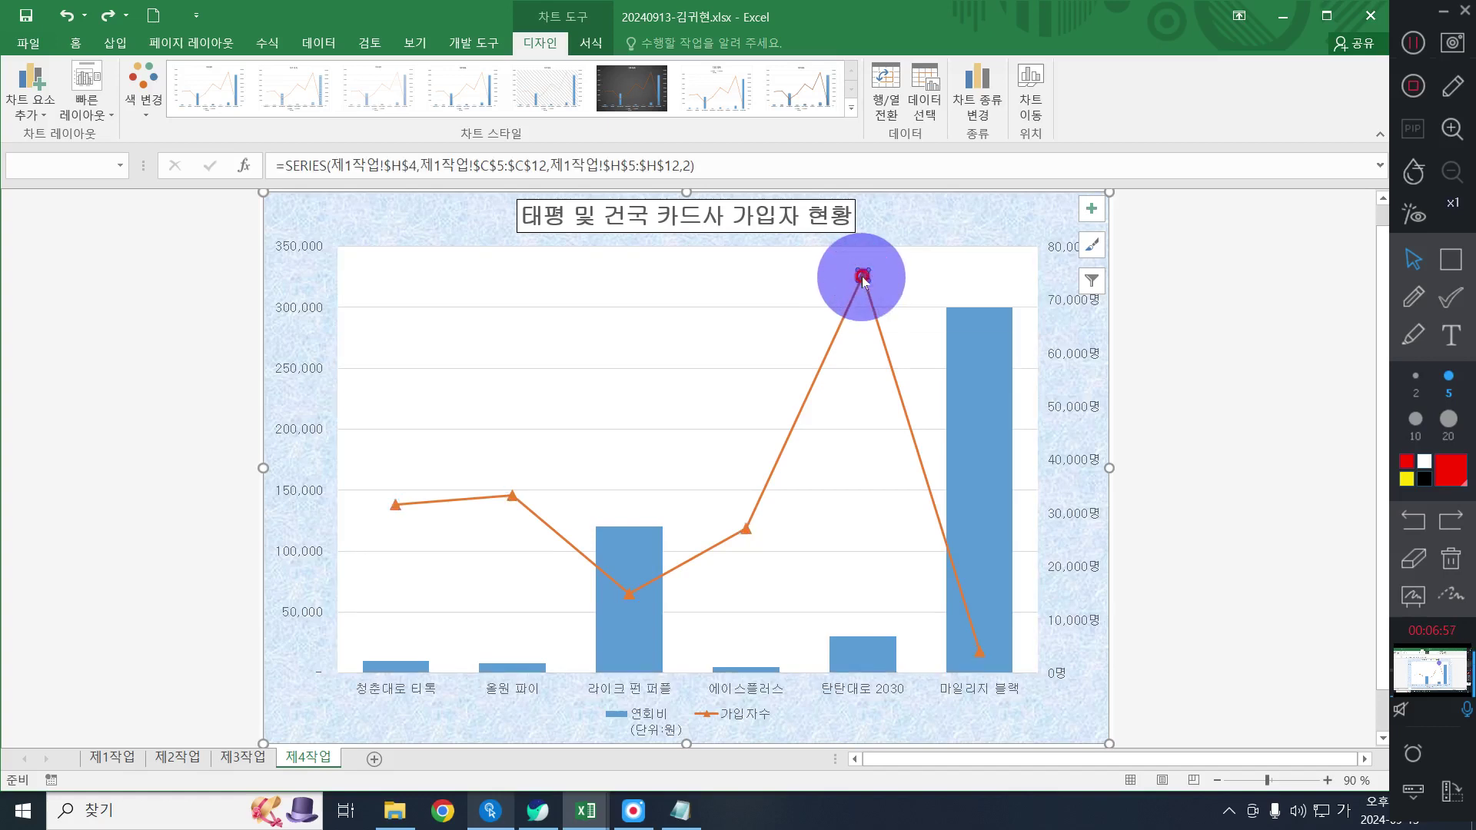
right_click(864, 279)
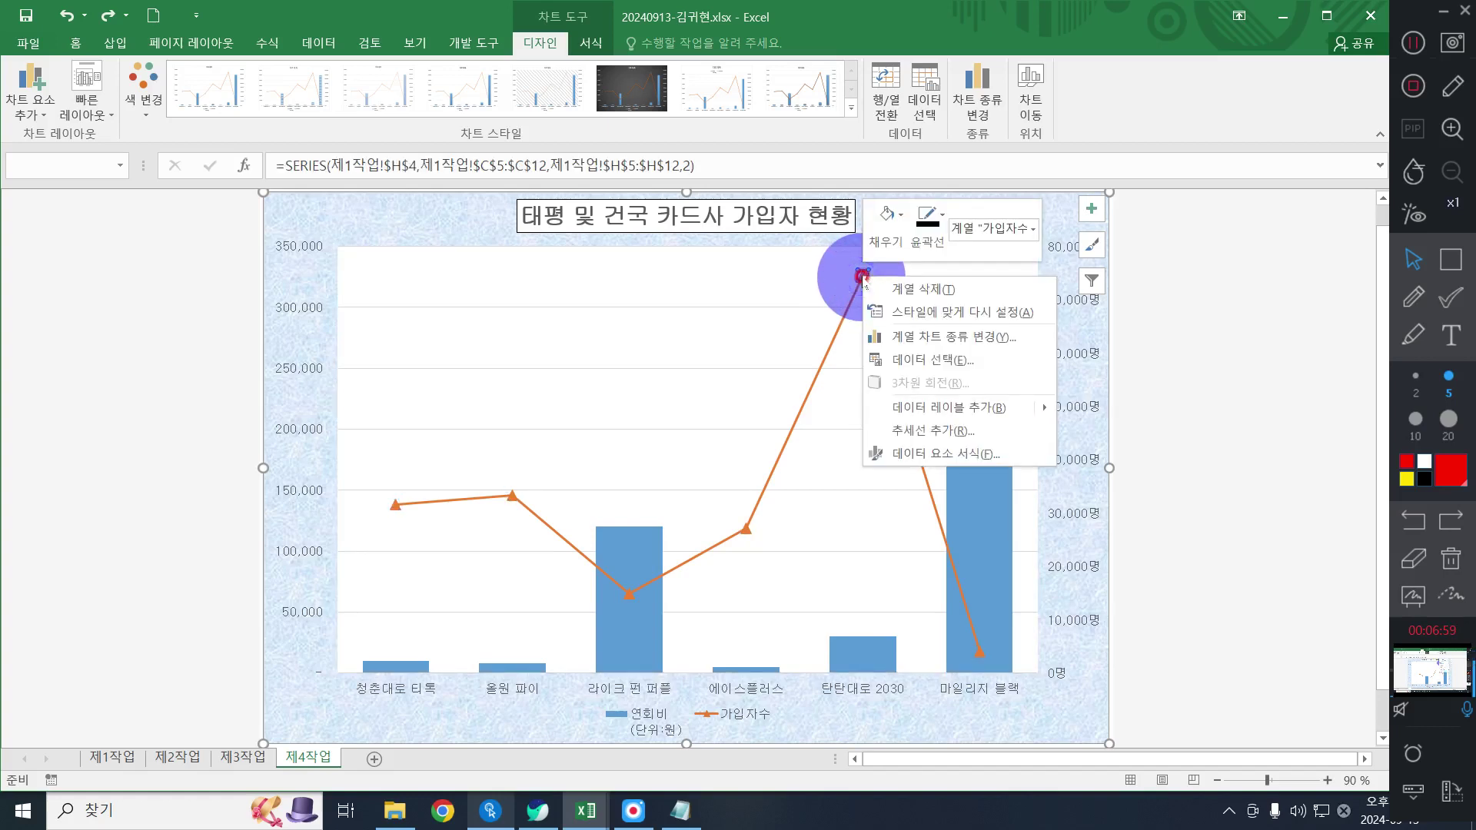
mouse_move(948, 416)
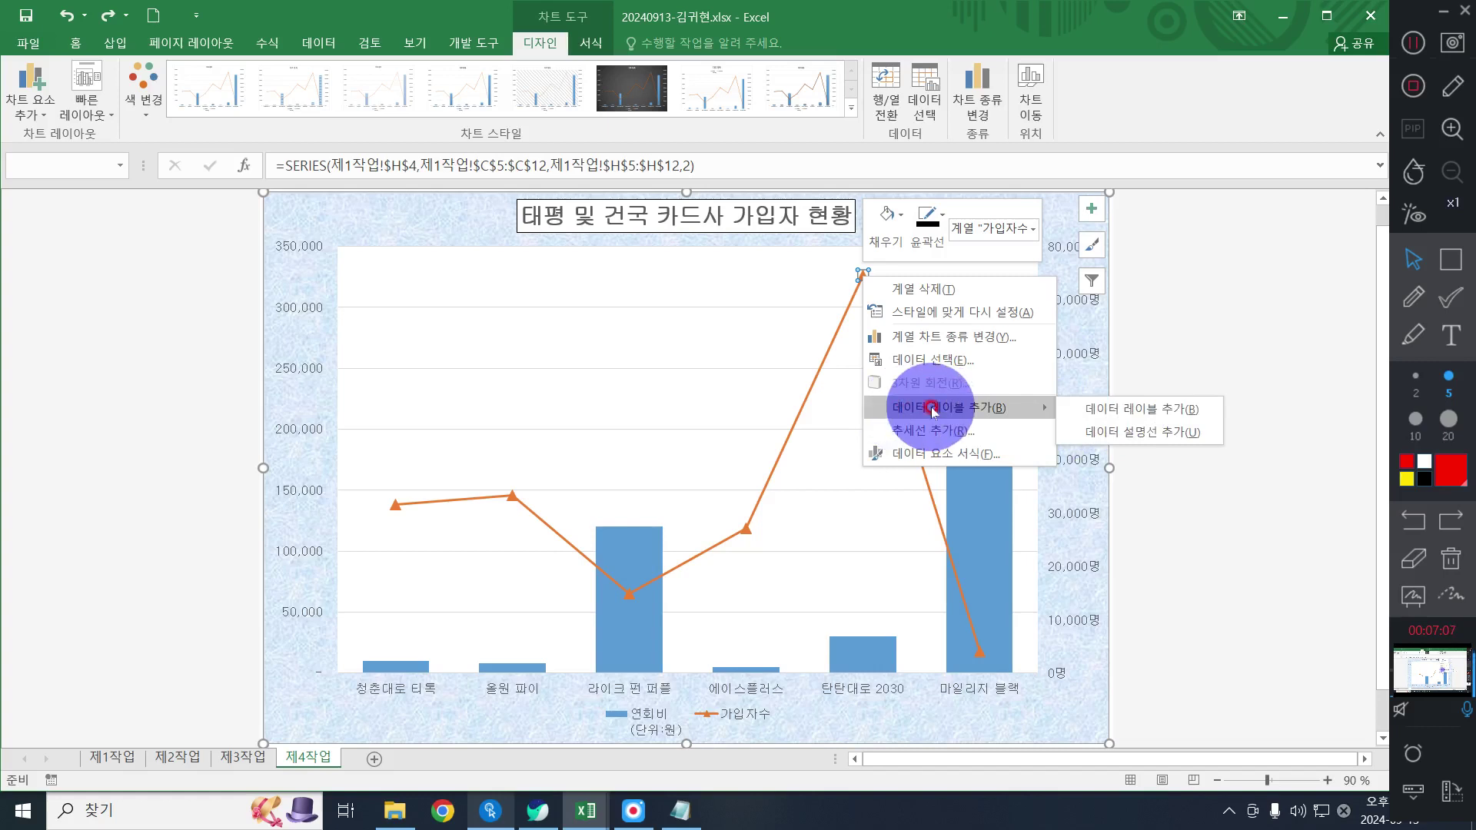
left_click(933, 409)
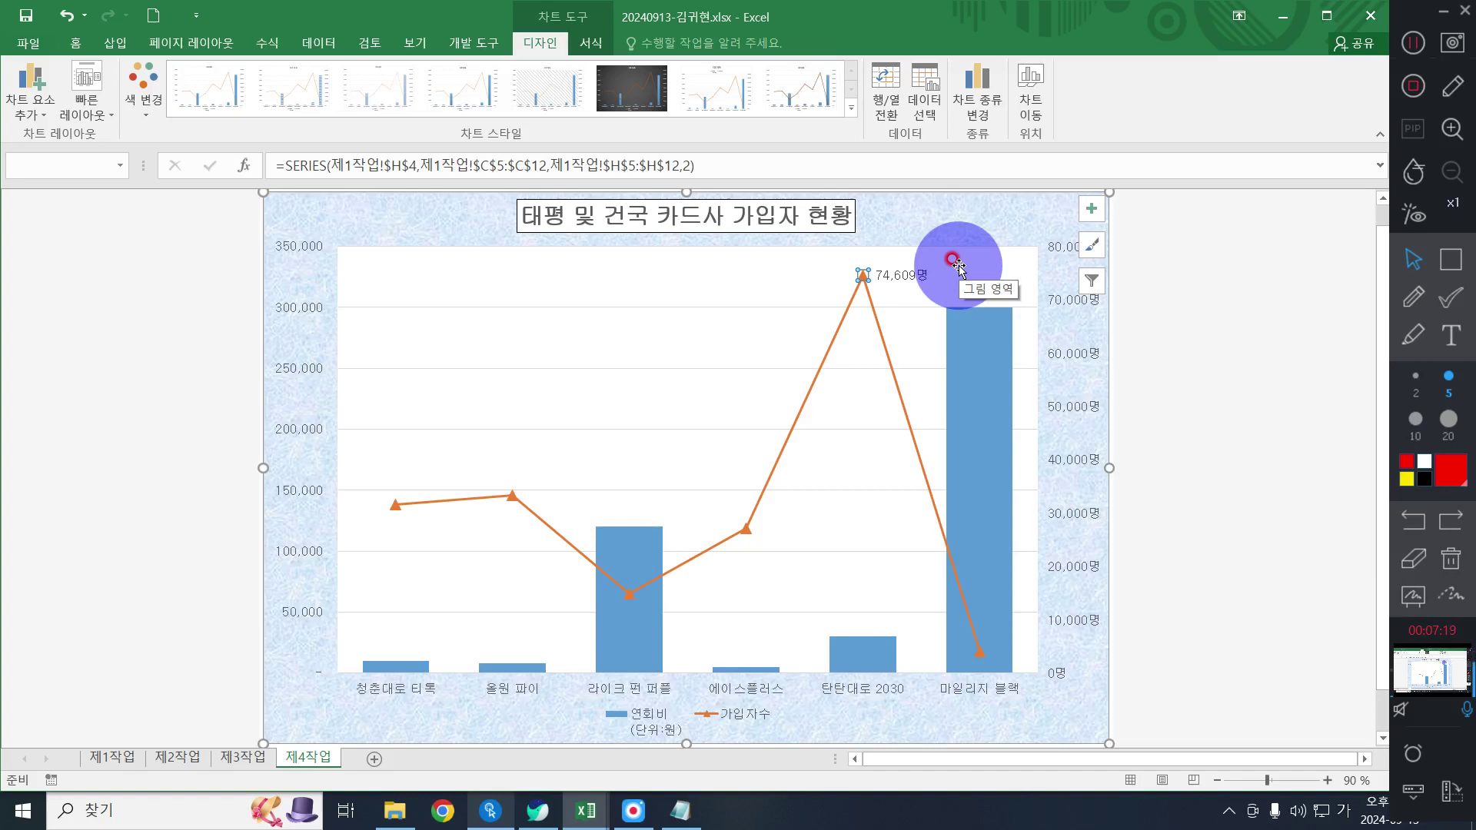
Format the primary value axis's major gridlines as black dashed lines
left_click(657, 311)
left_click(586, 43)
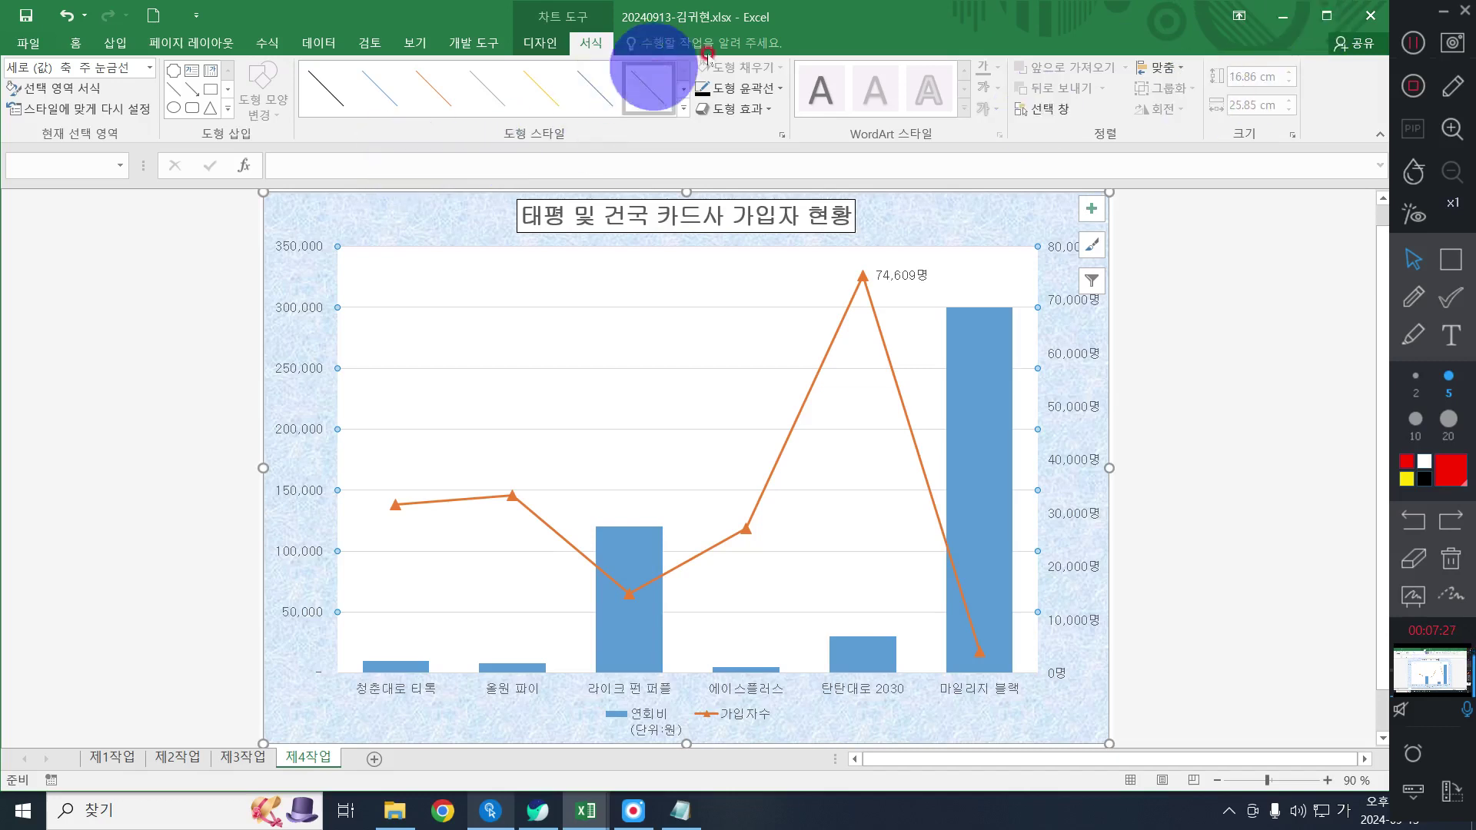
left_click(750, 86)
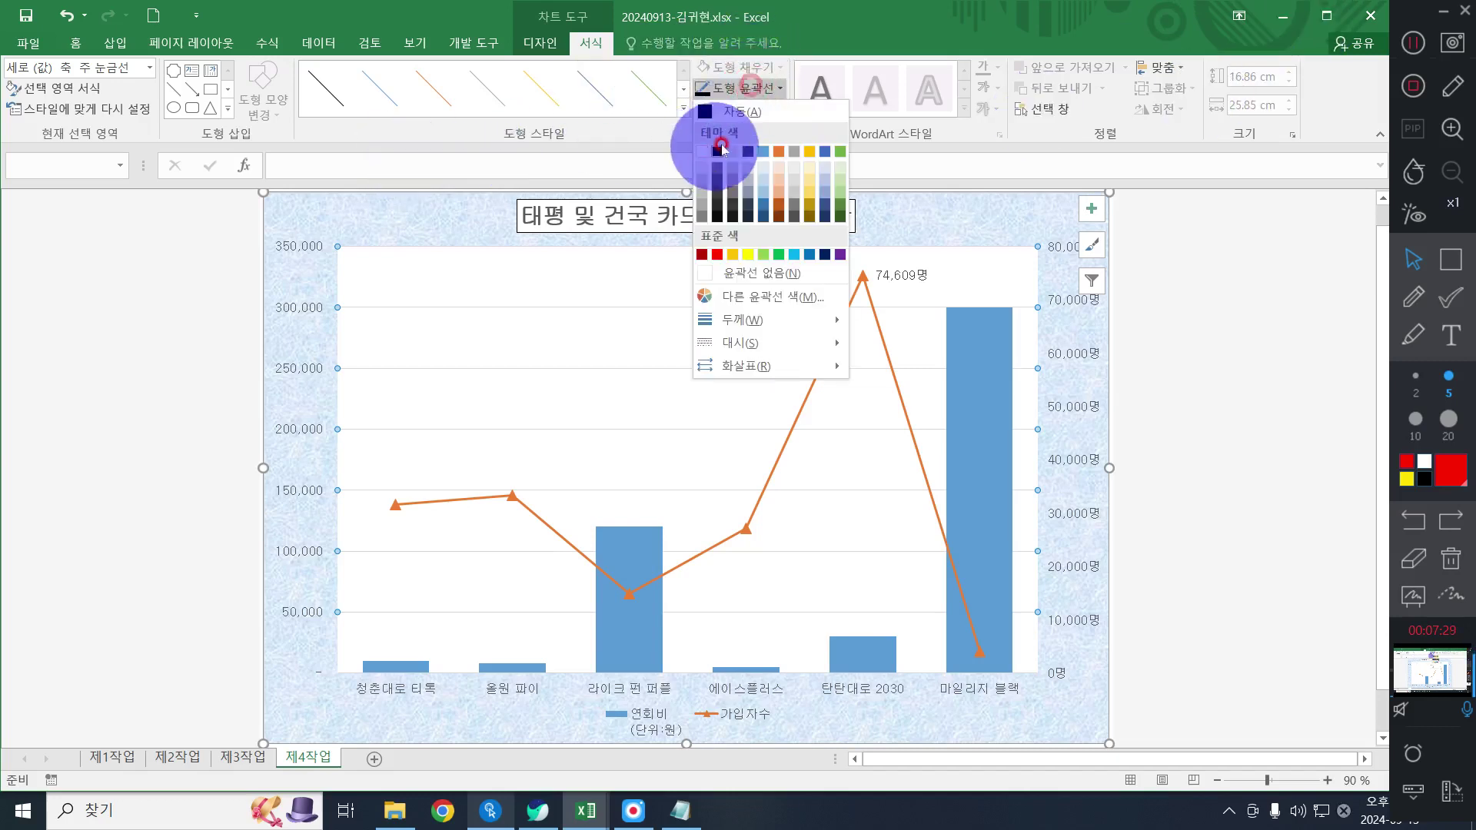
left_click(719, 150)
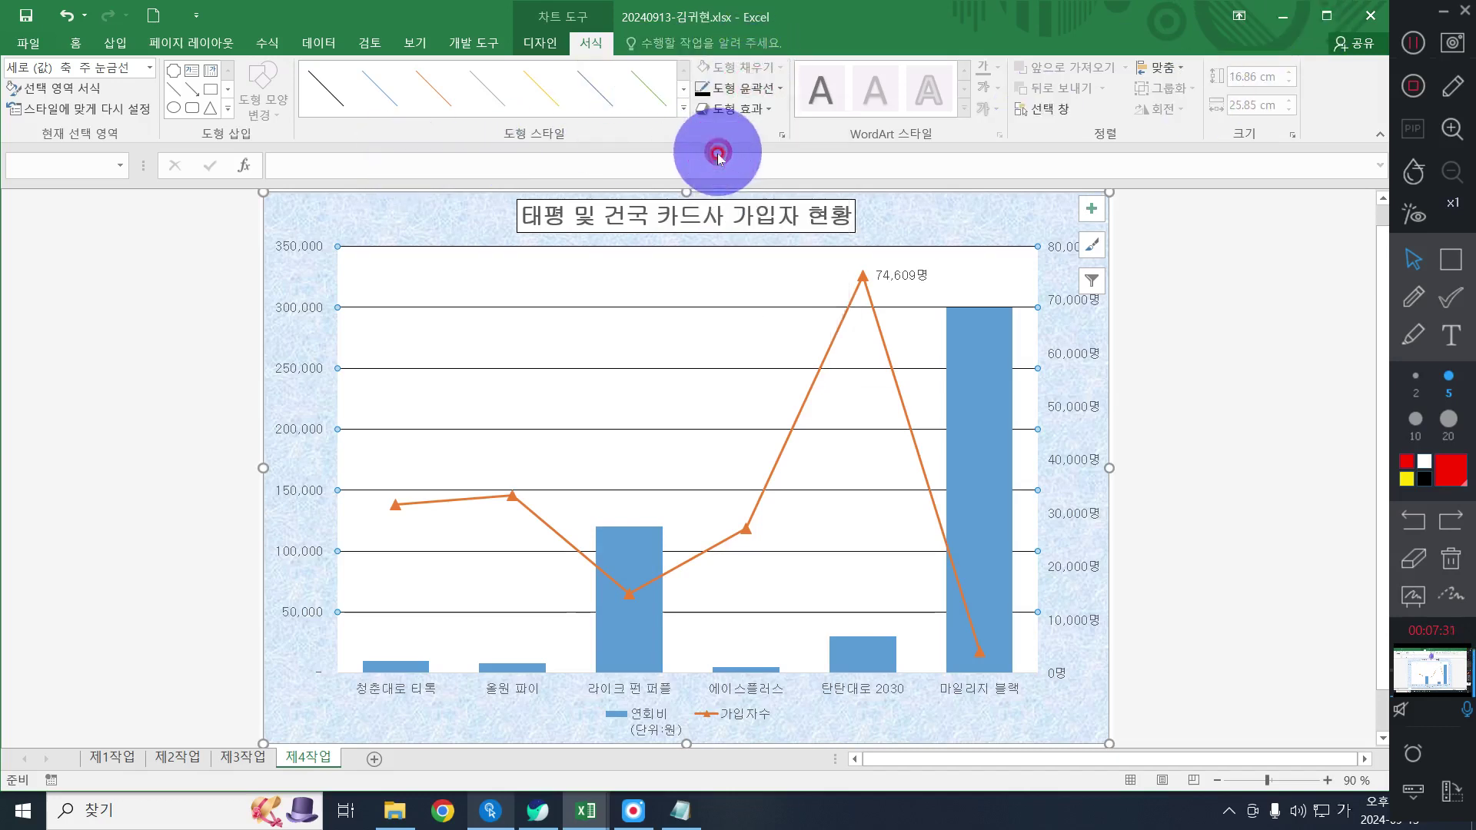
left_click(744, 88)
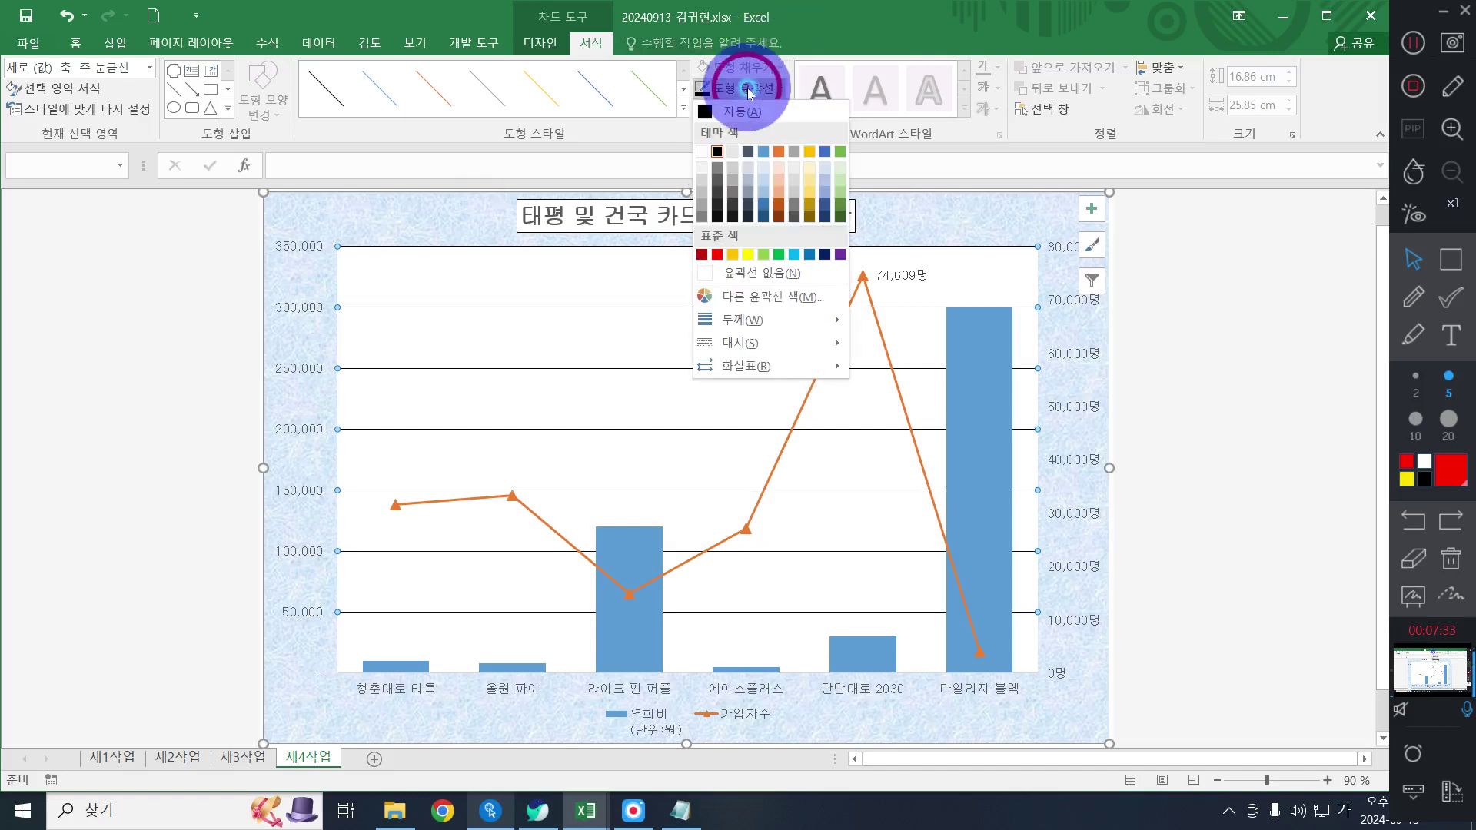
mouse_move(727, 342)
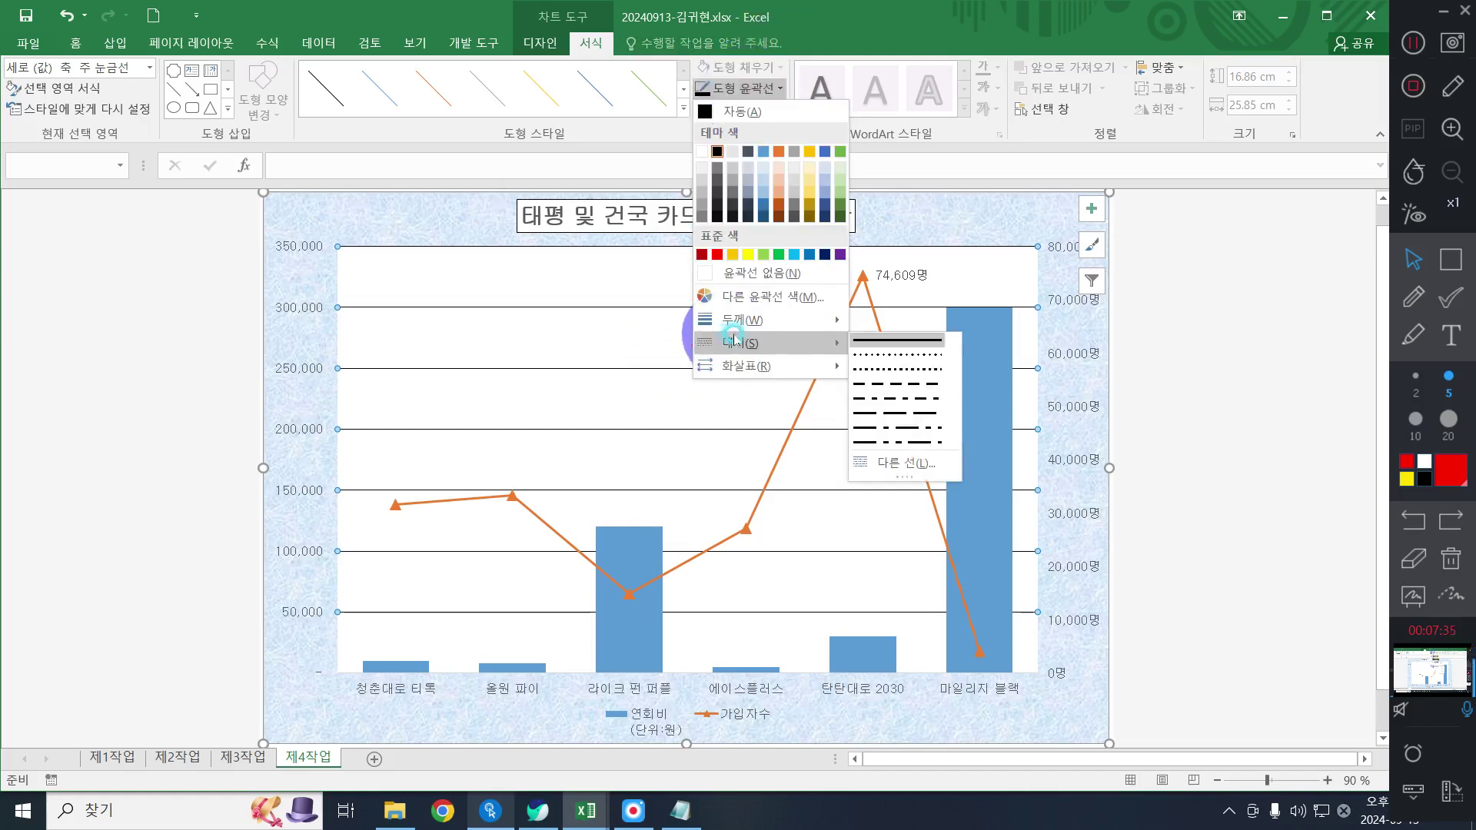
left_click(872, 383)
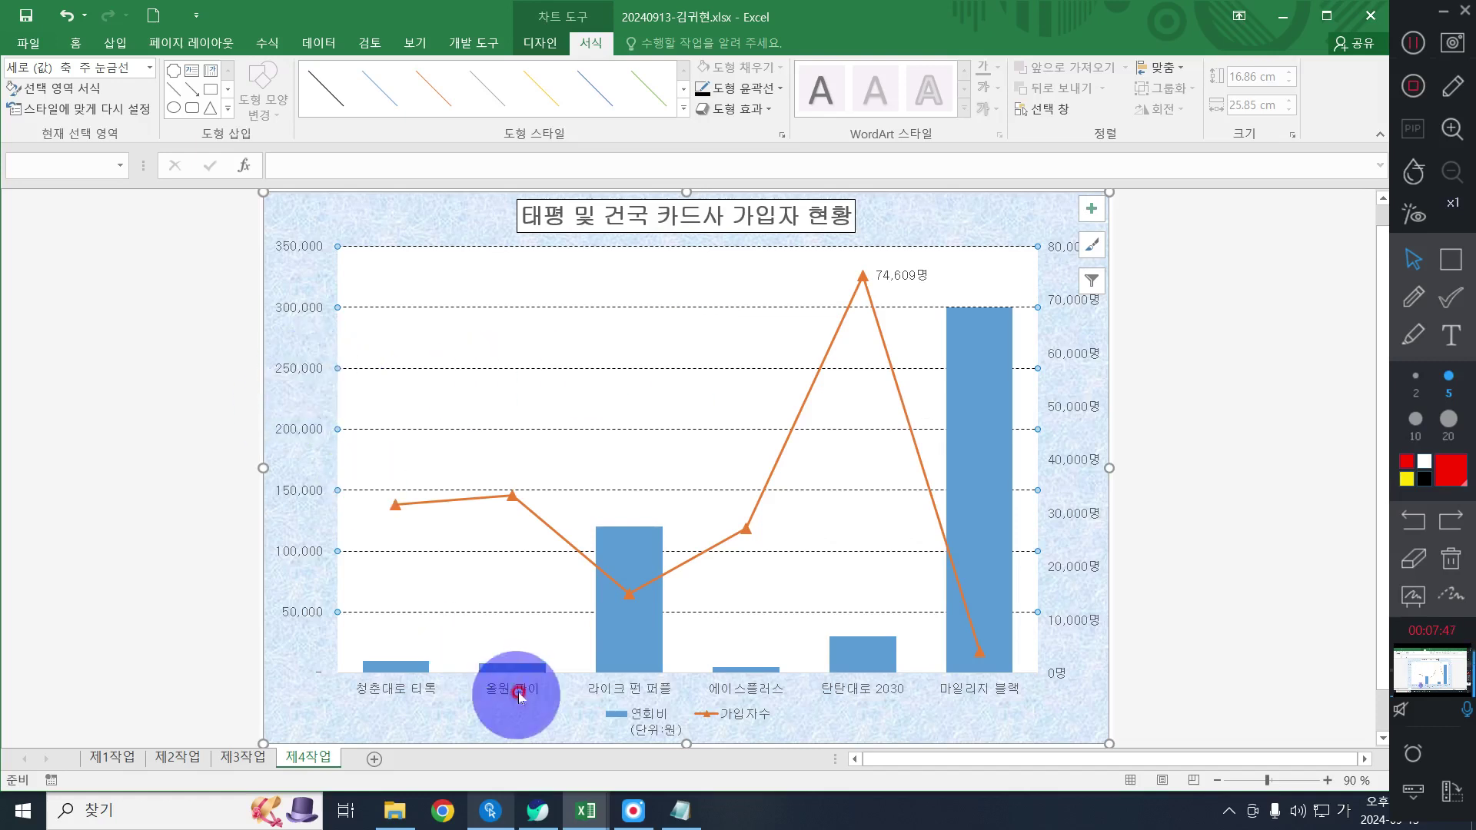
Apply a black outline to the chart's primary value axis and horizontal category axis
left_click(291, 312)
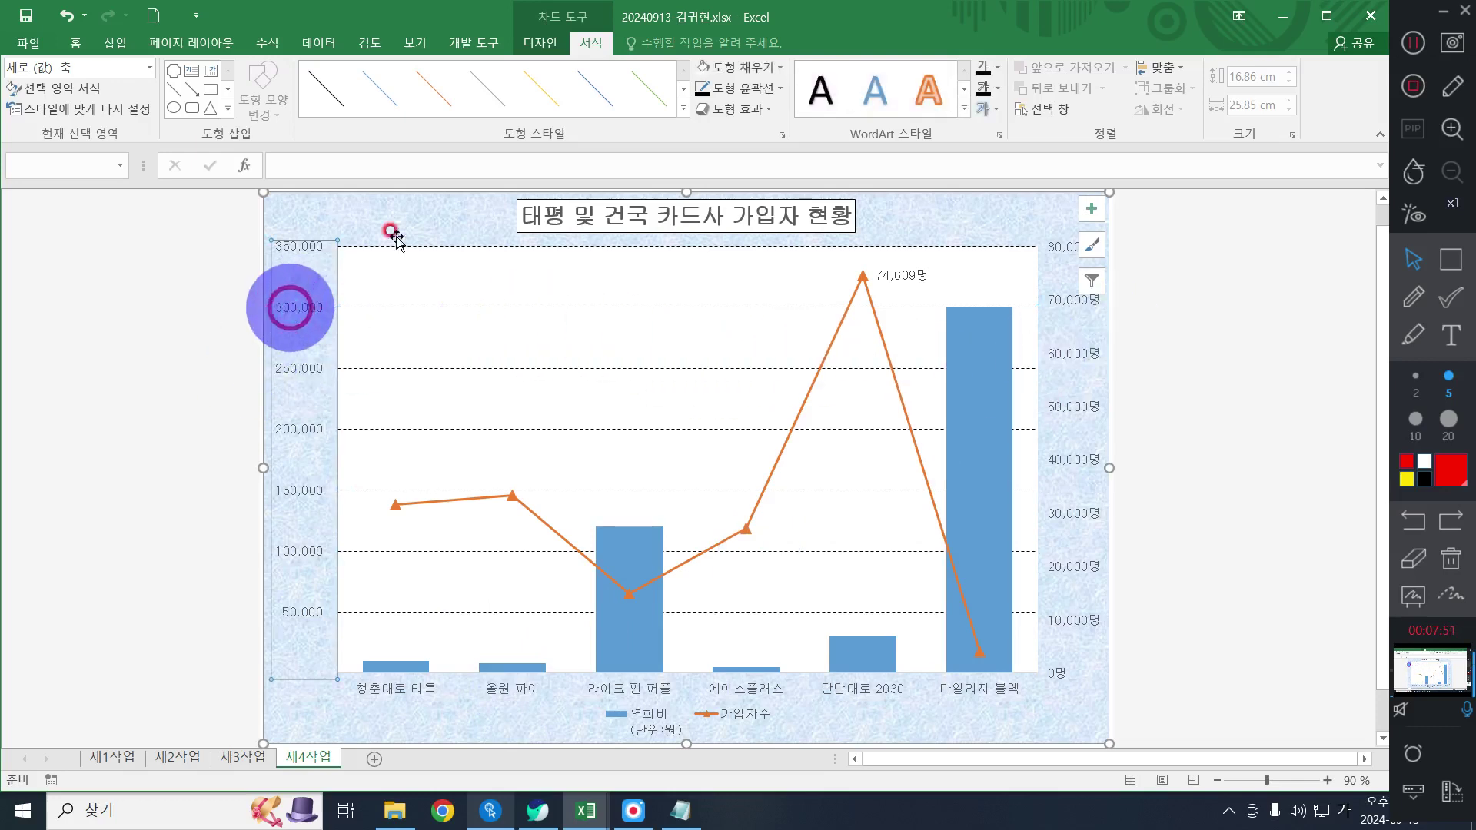
left_click(736, 87)
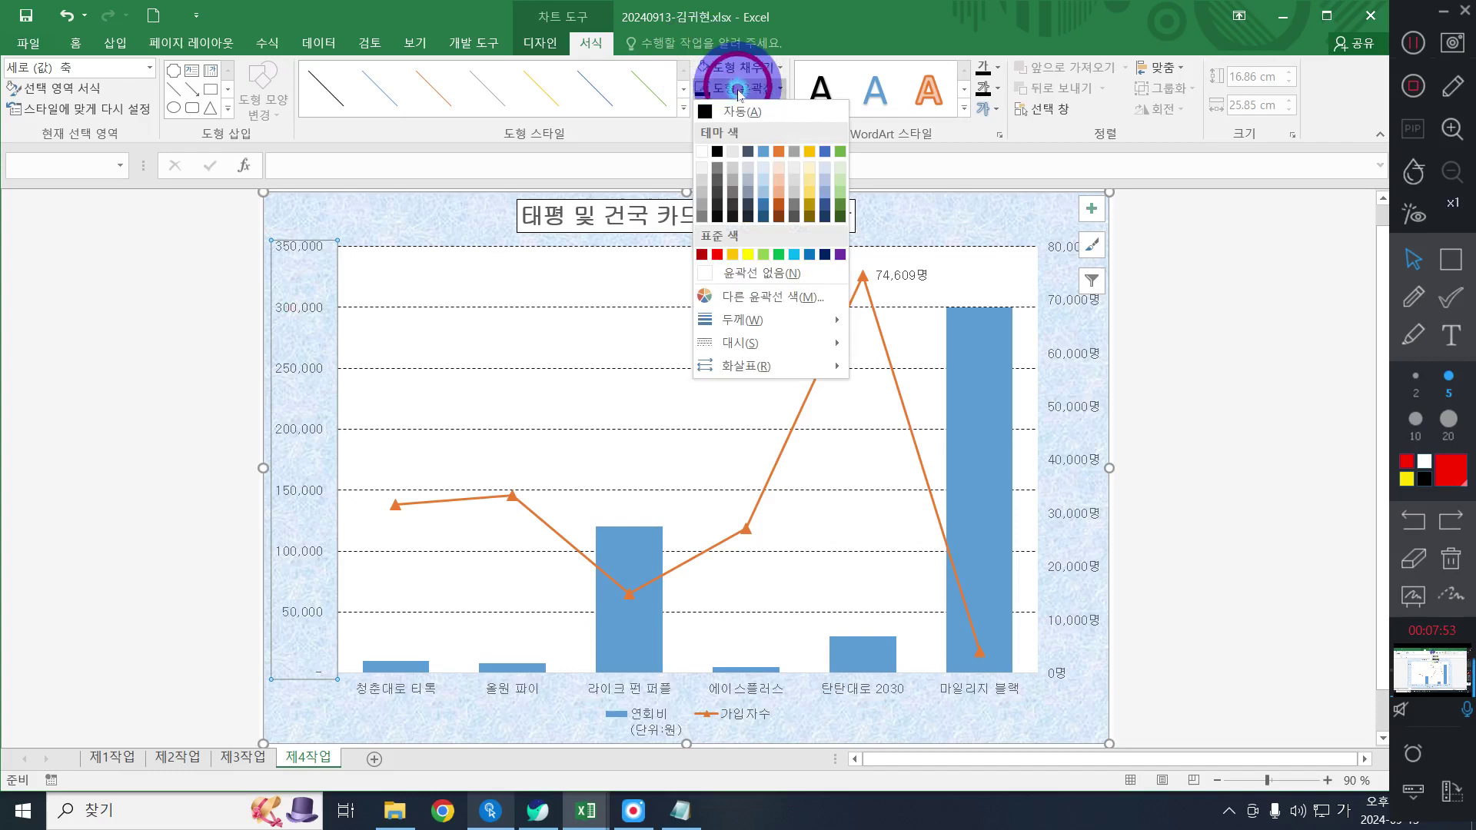
left_click(721, 151)
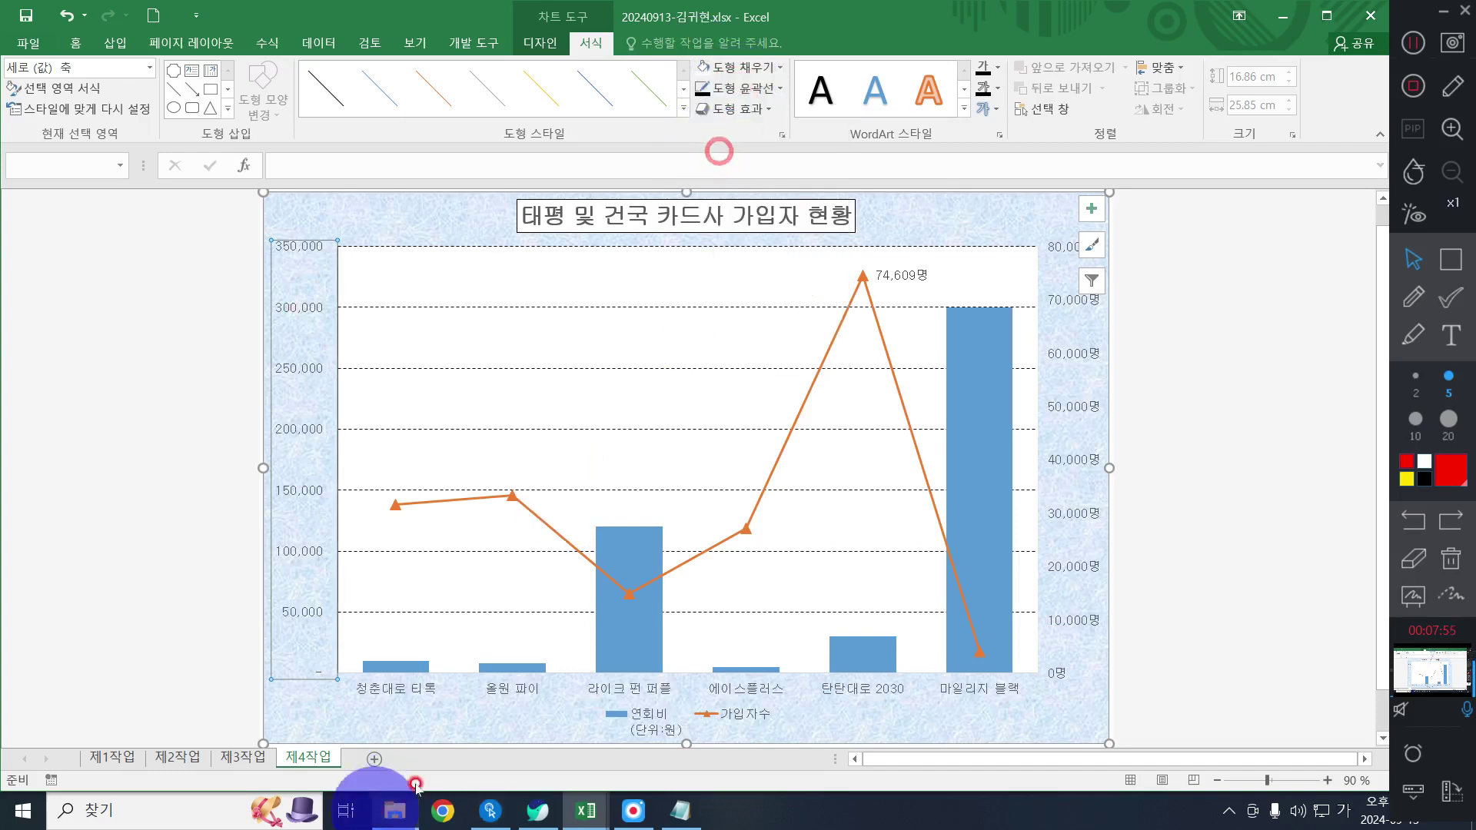
left_click(512, 692)
left_click(757, 88)
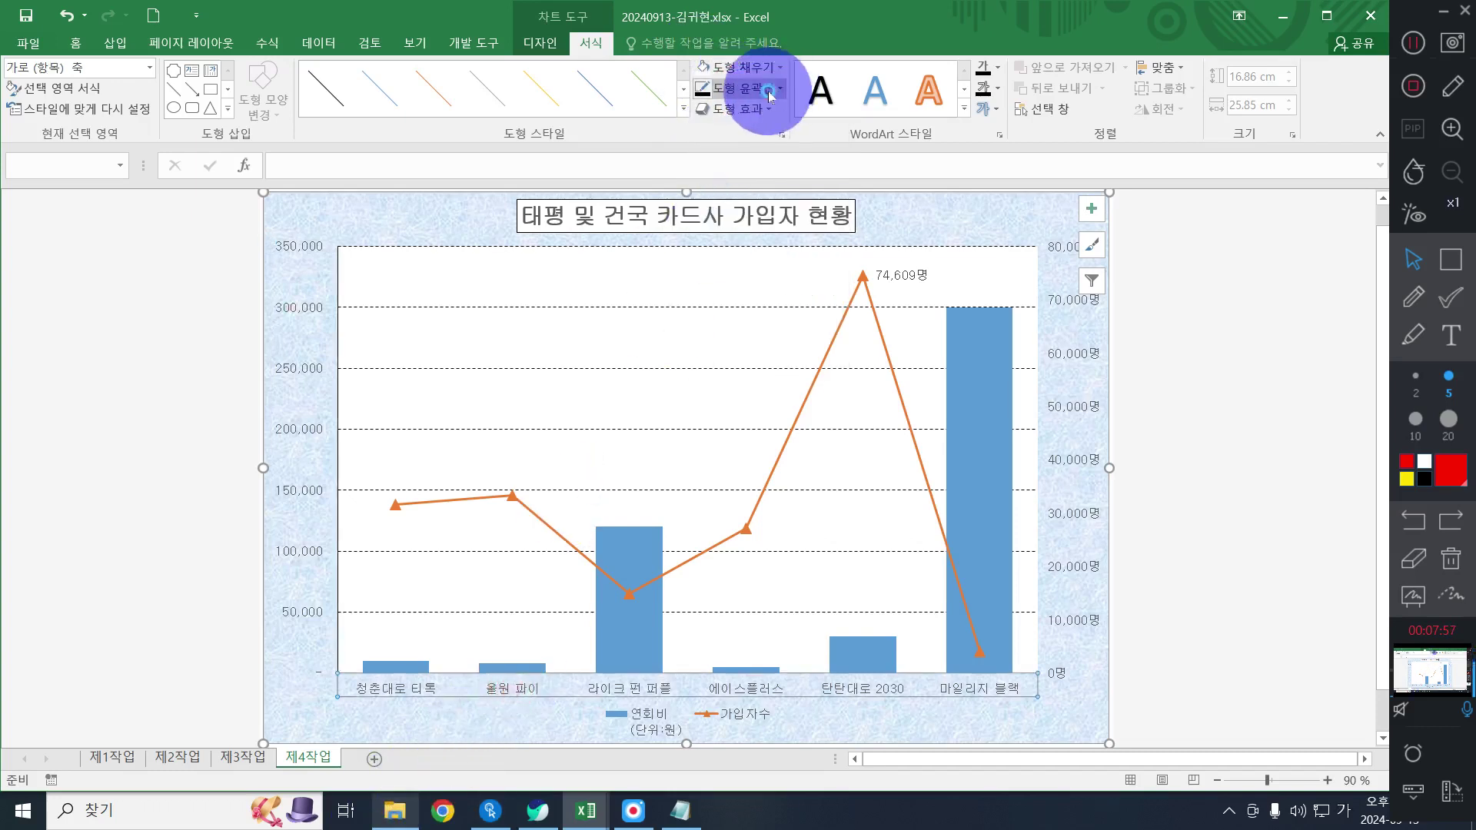
left_click(748, 151)
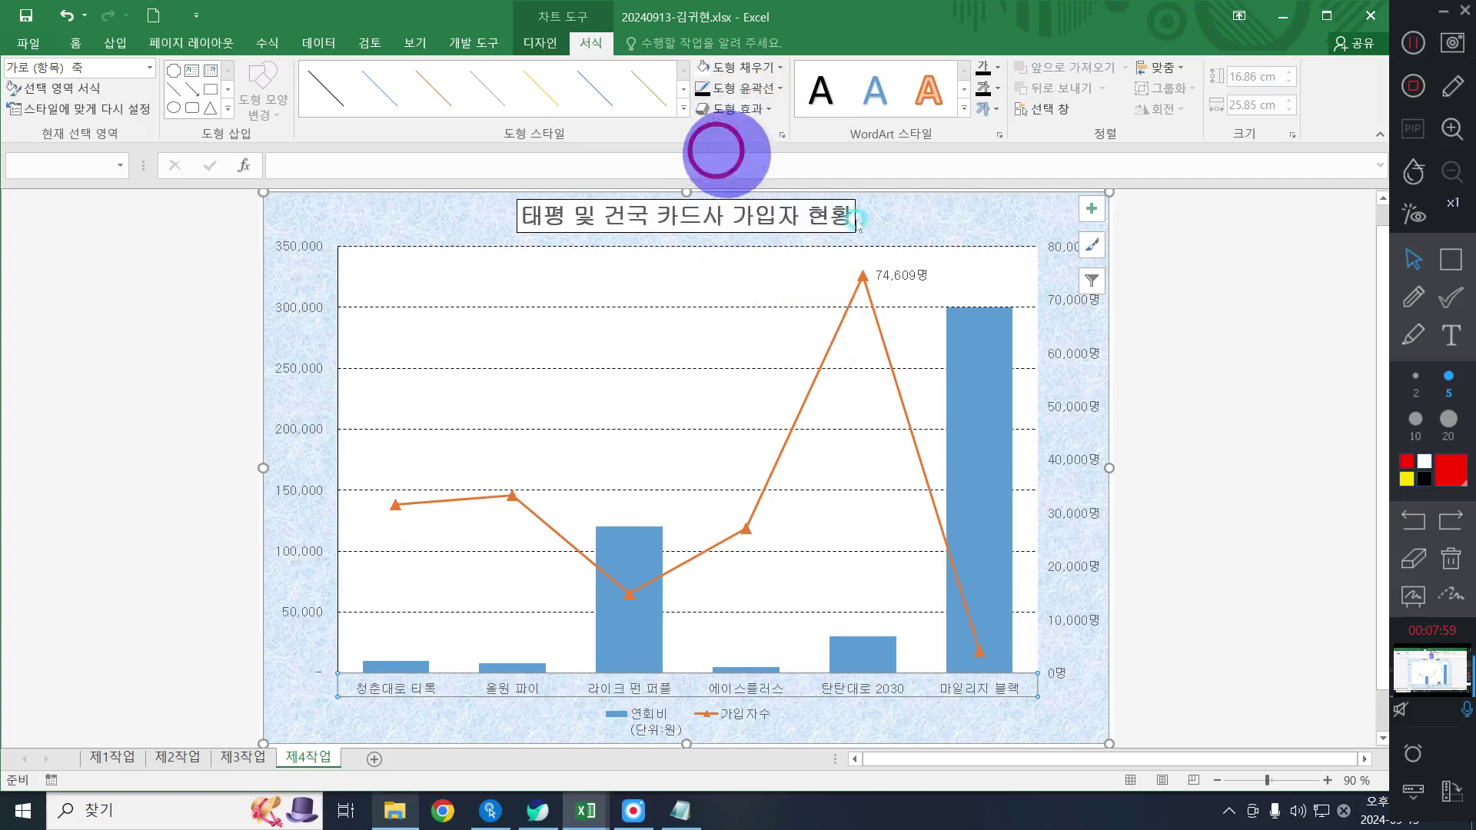
Apply a black outline to the chart's secondary value axis
left_click(1071, 406)
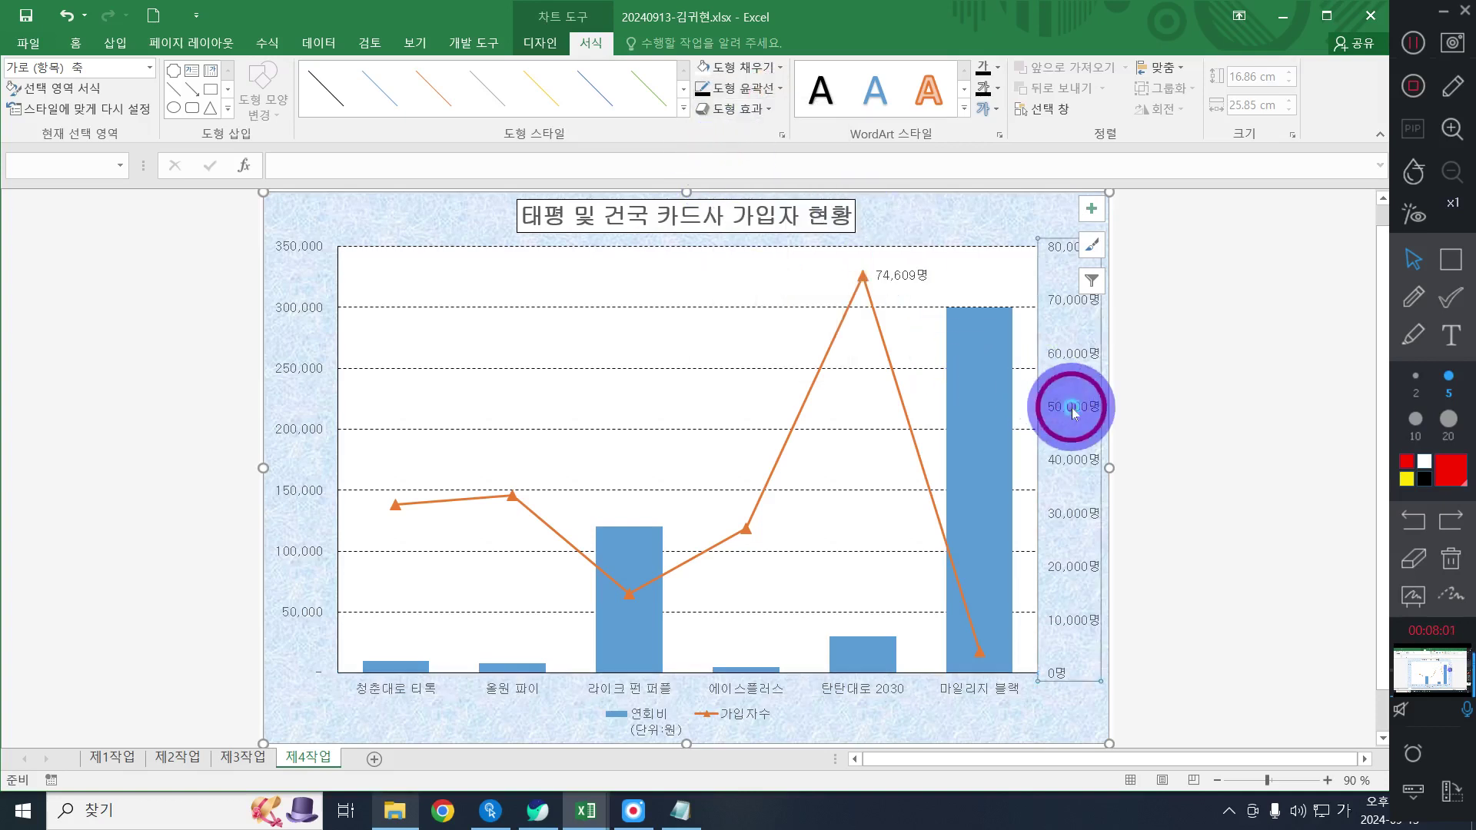
left_click(742, 69)
left_click(738, 70)
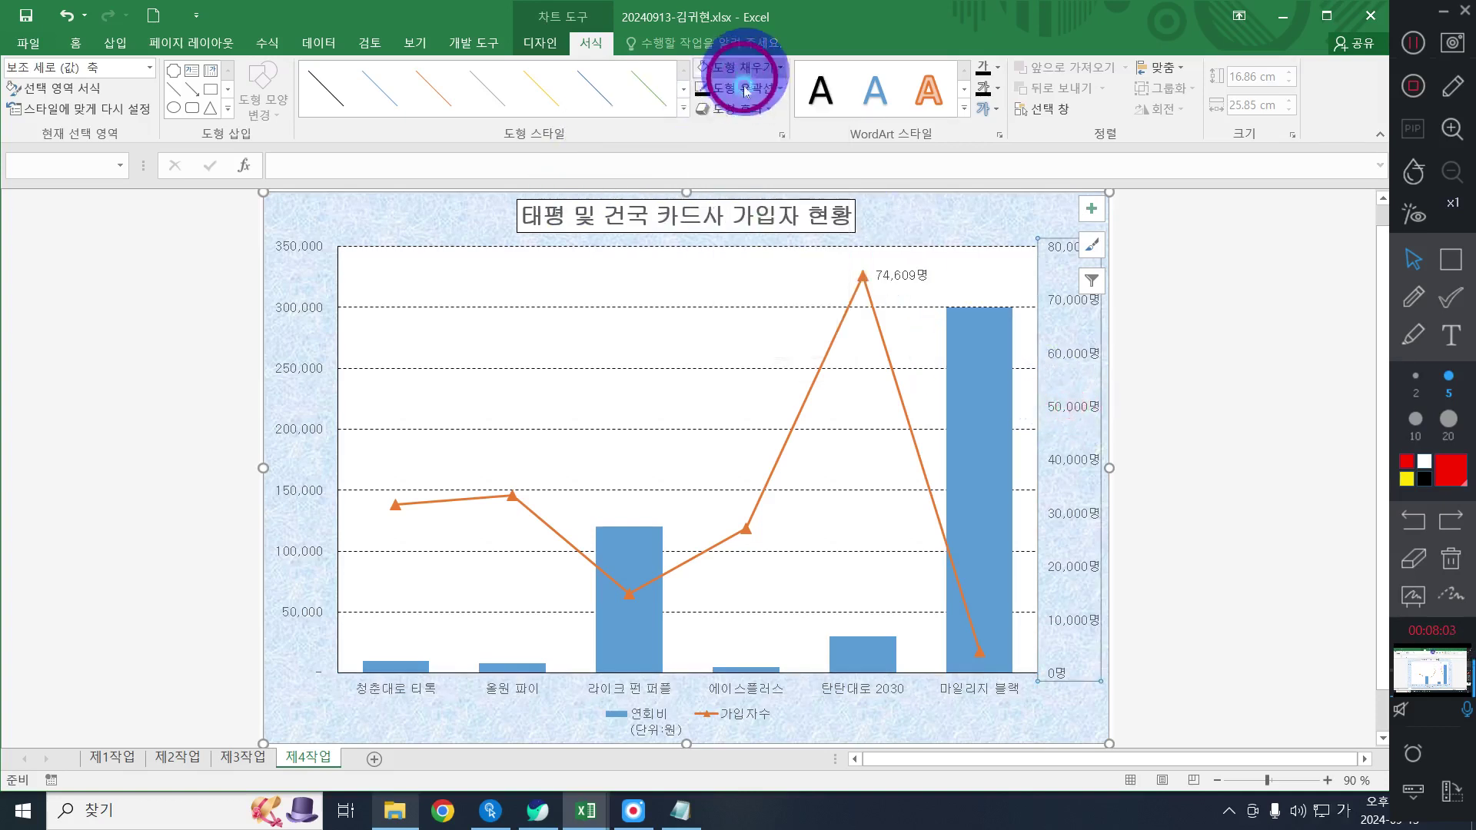
left_click(746, 88)
left_click(720, 150)
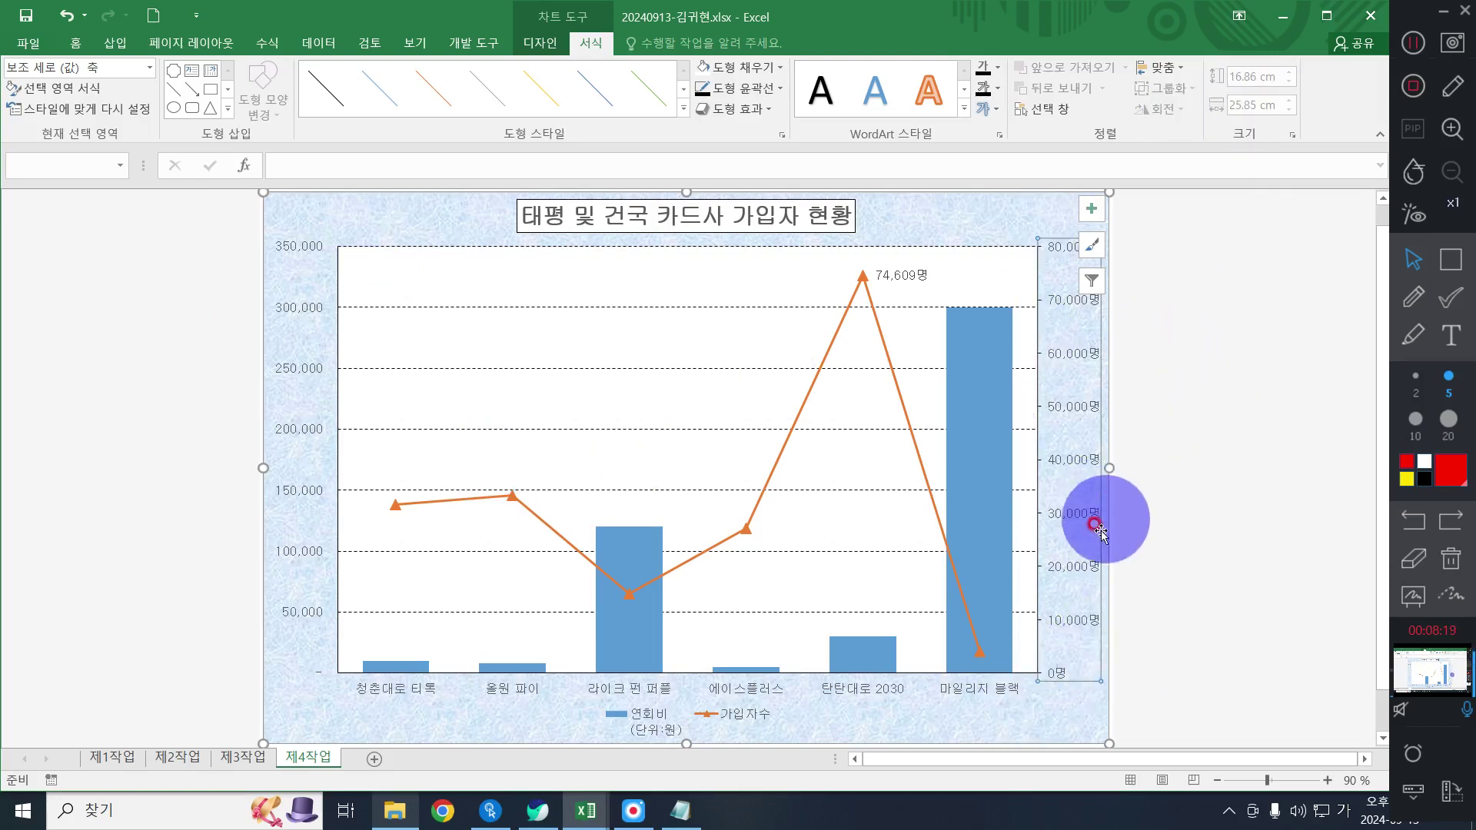
Set the secondary value axis's major unit to 20000 in the axis options
double_click(1065, 566)
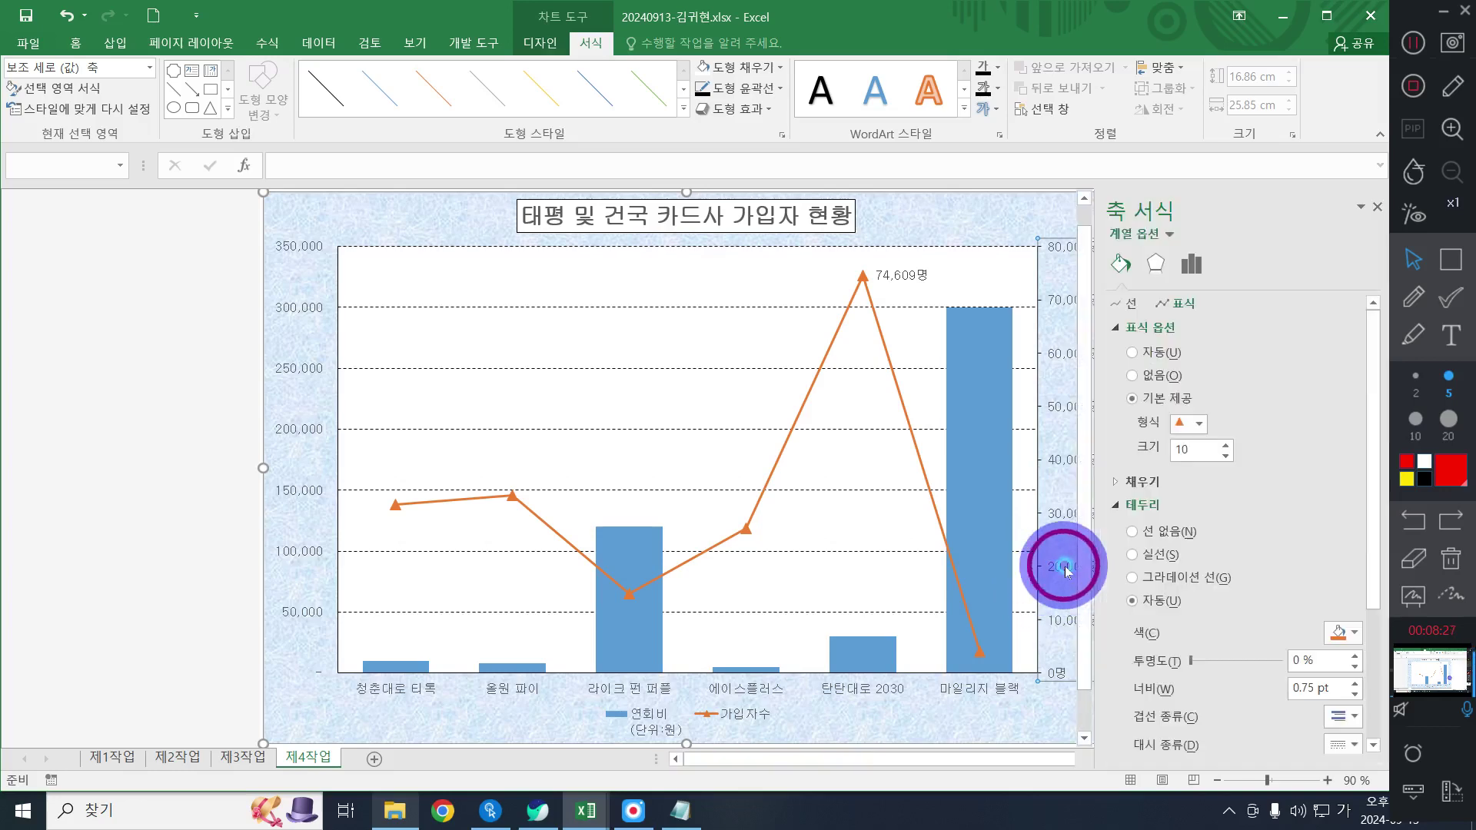
left_click(1056, 562)
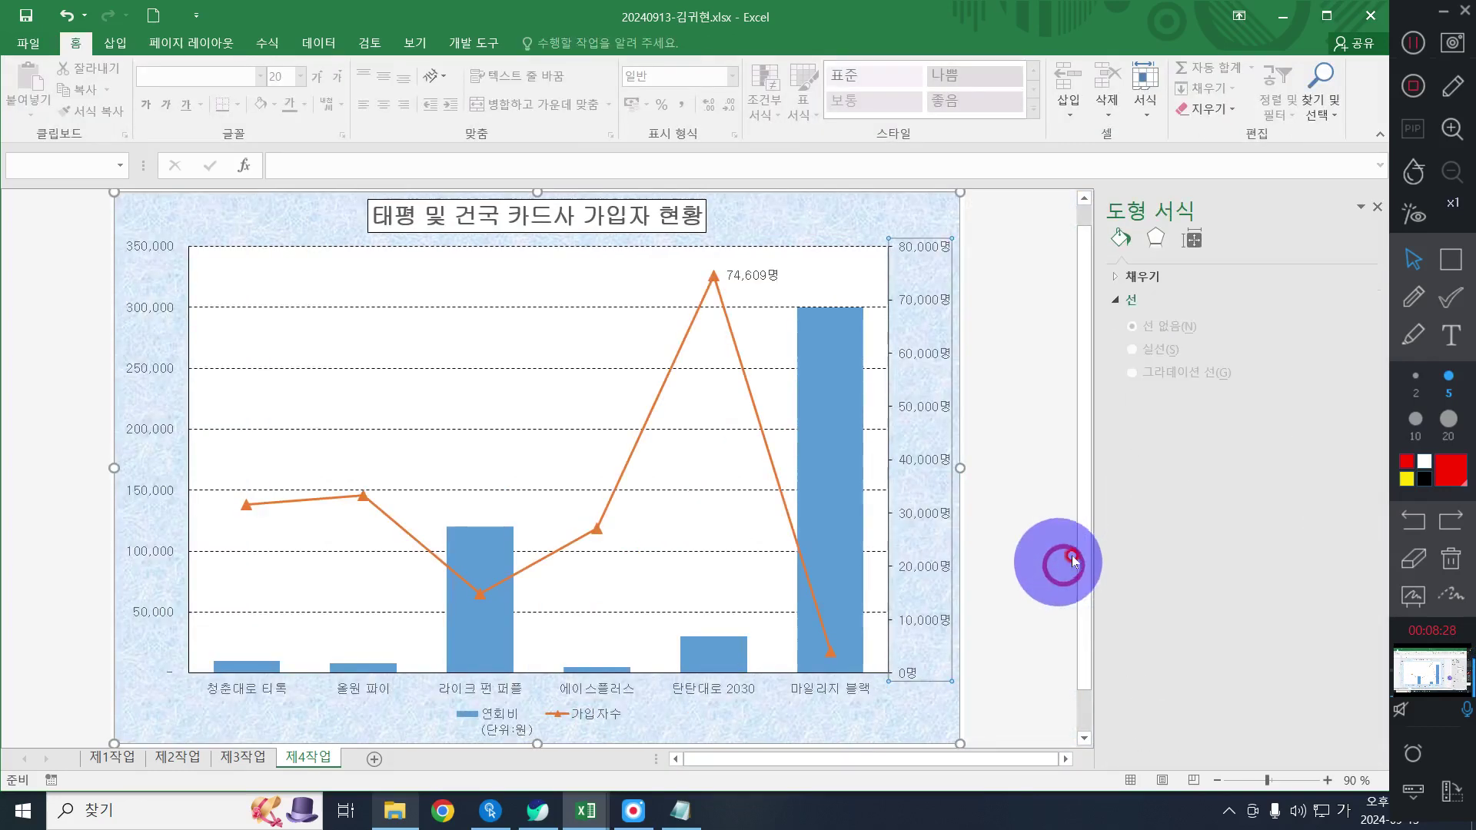
left_click(908, 500)
left_click(918, 509)
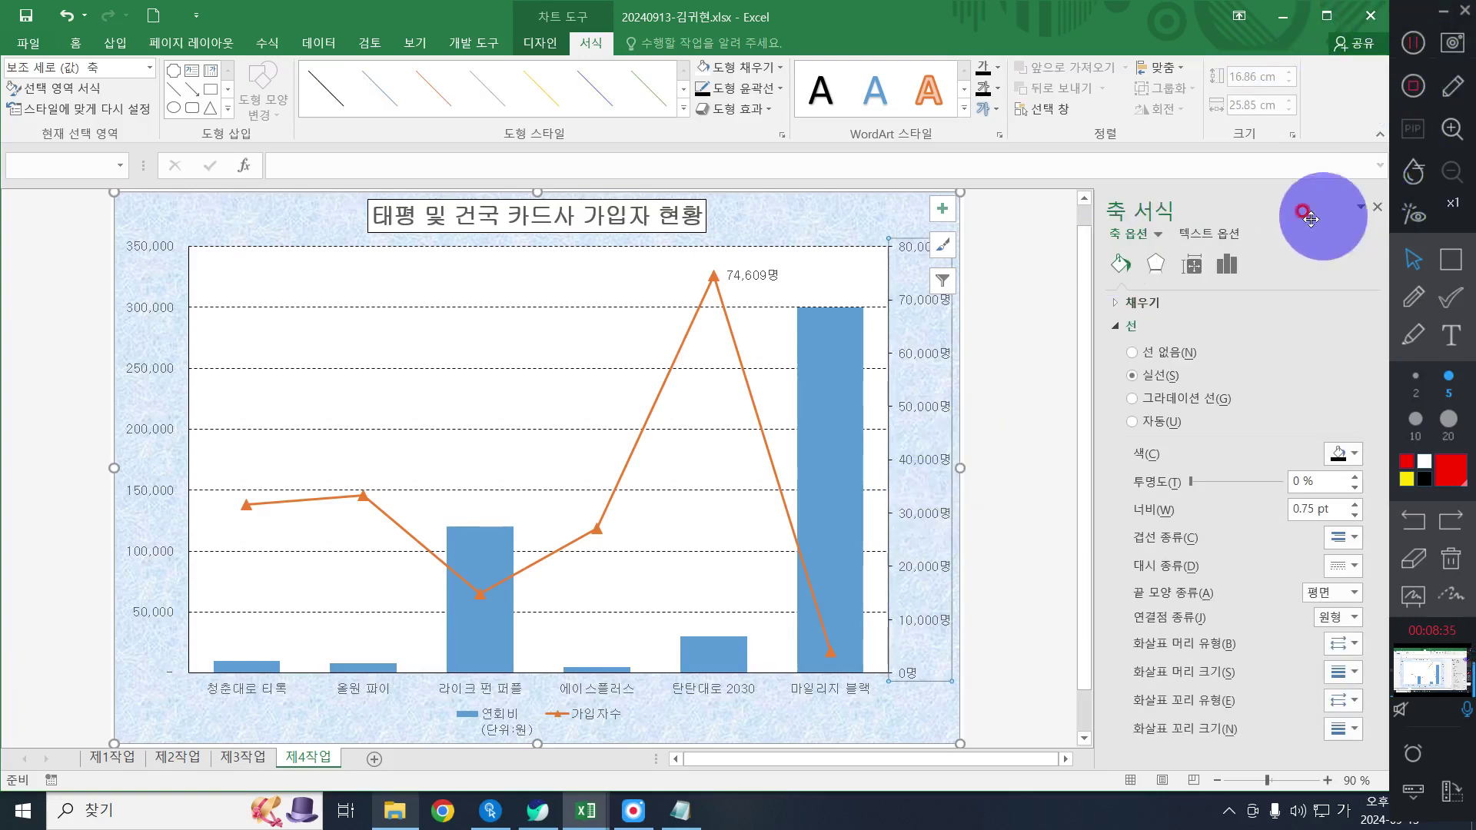
left_click(1227, 267)
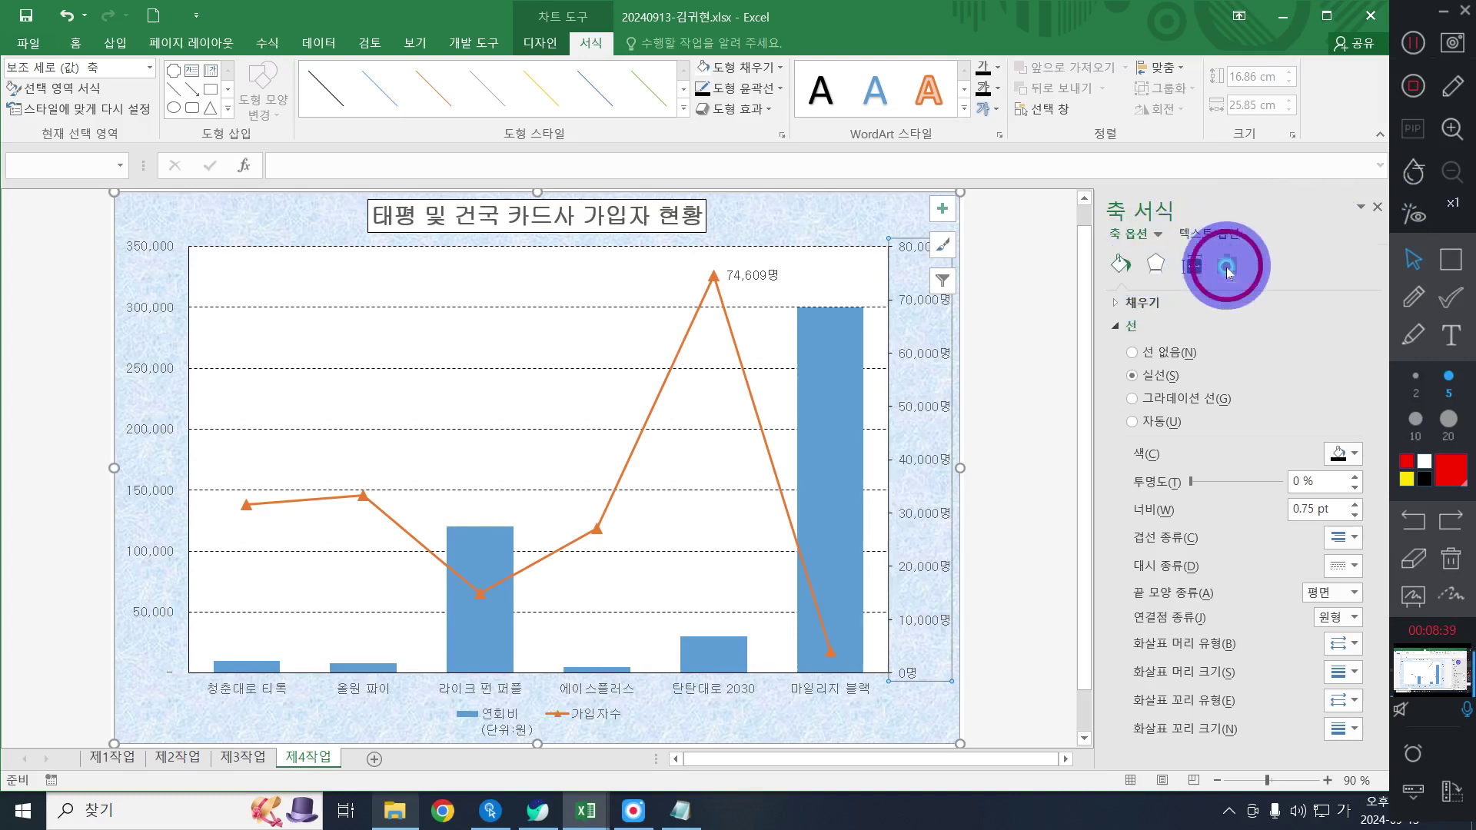
left_click(1148, 304)
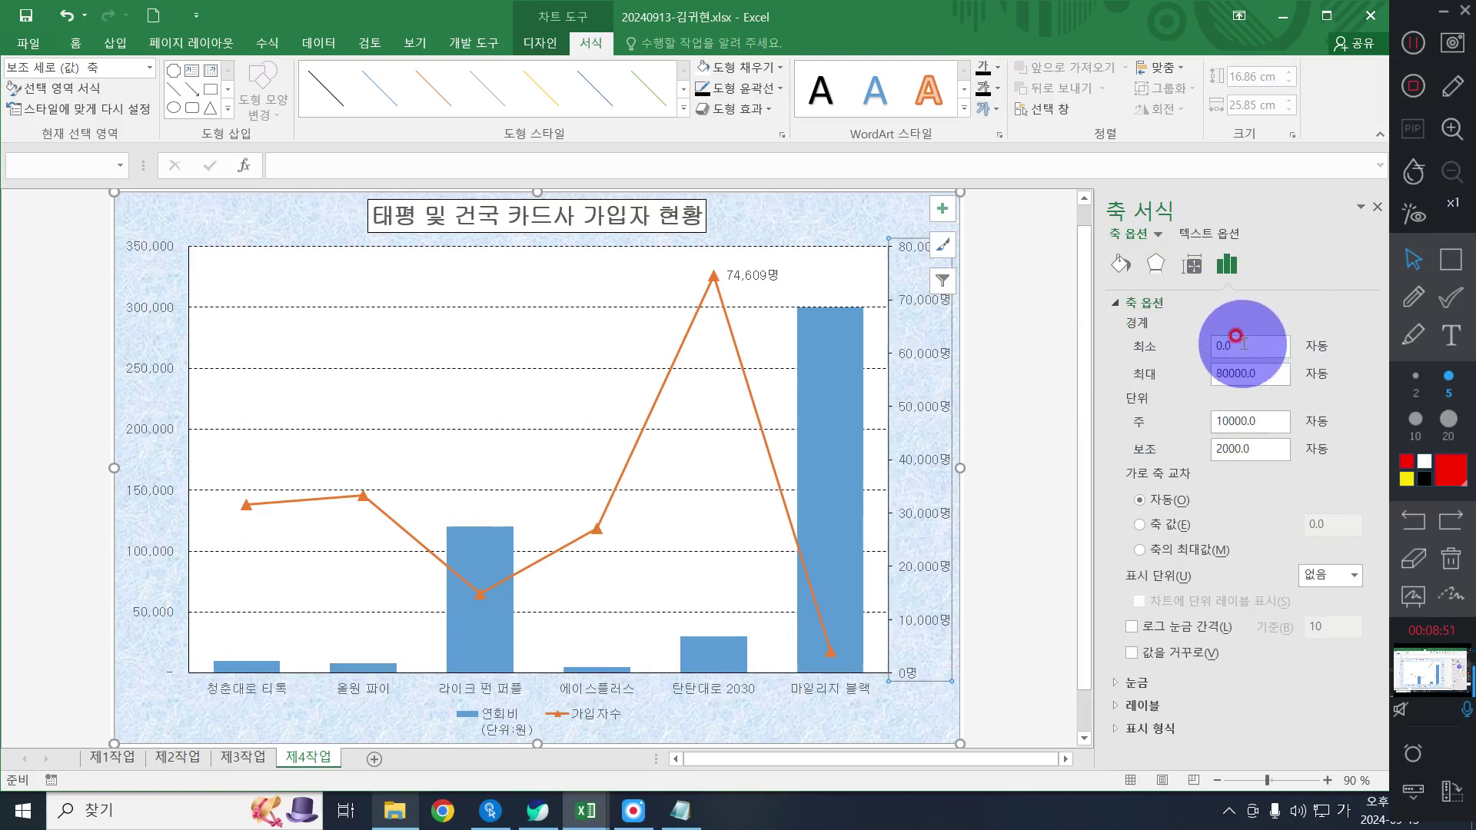
left_click(1272, 421)
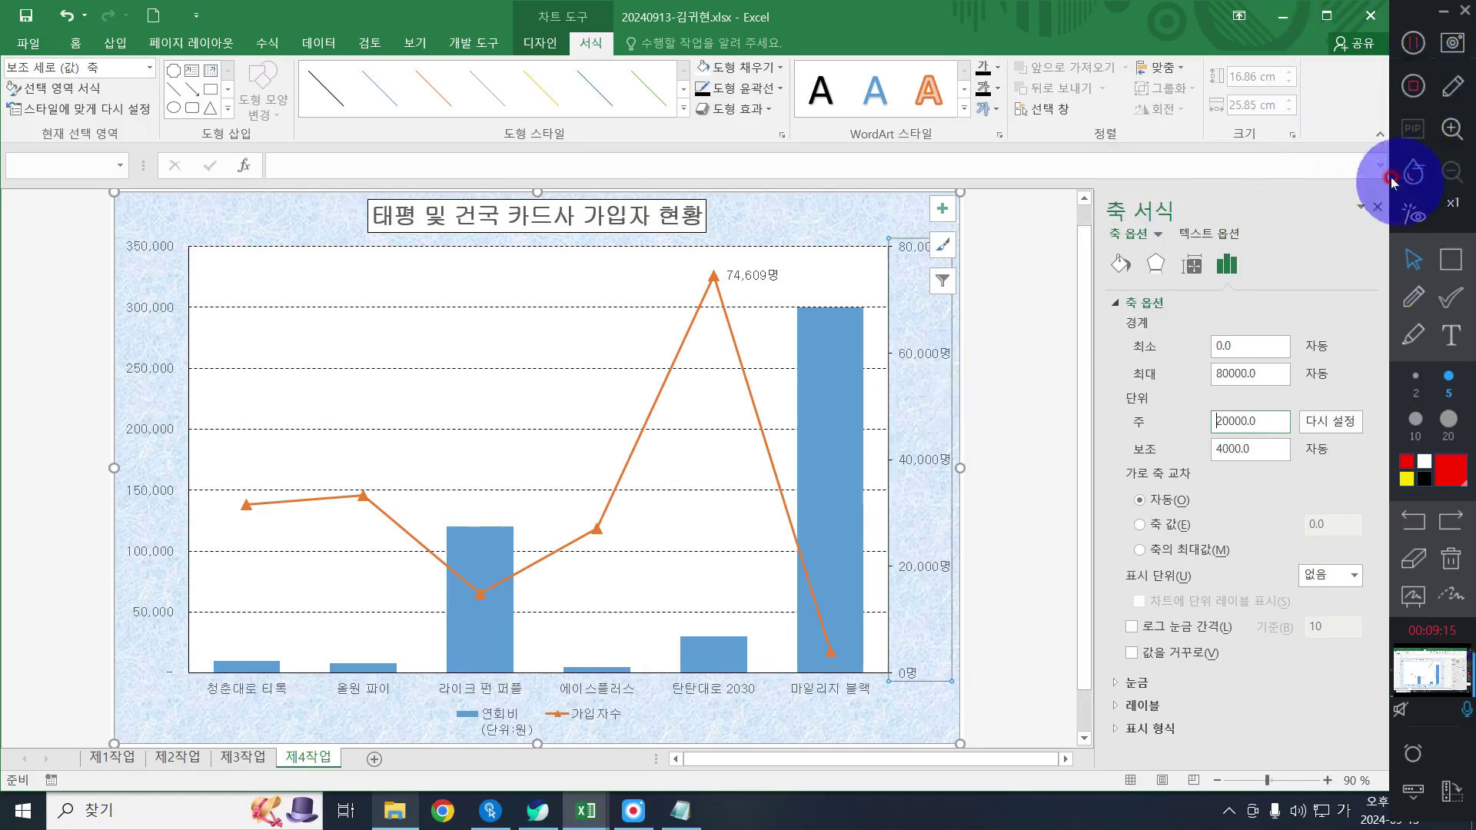
left_click(1376, 206)
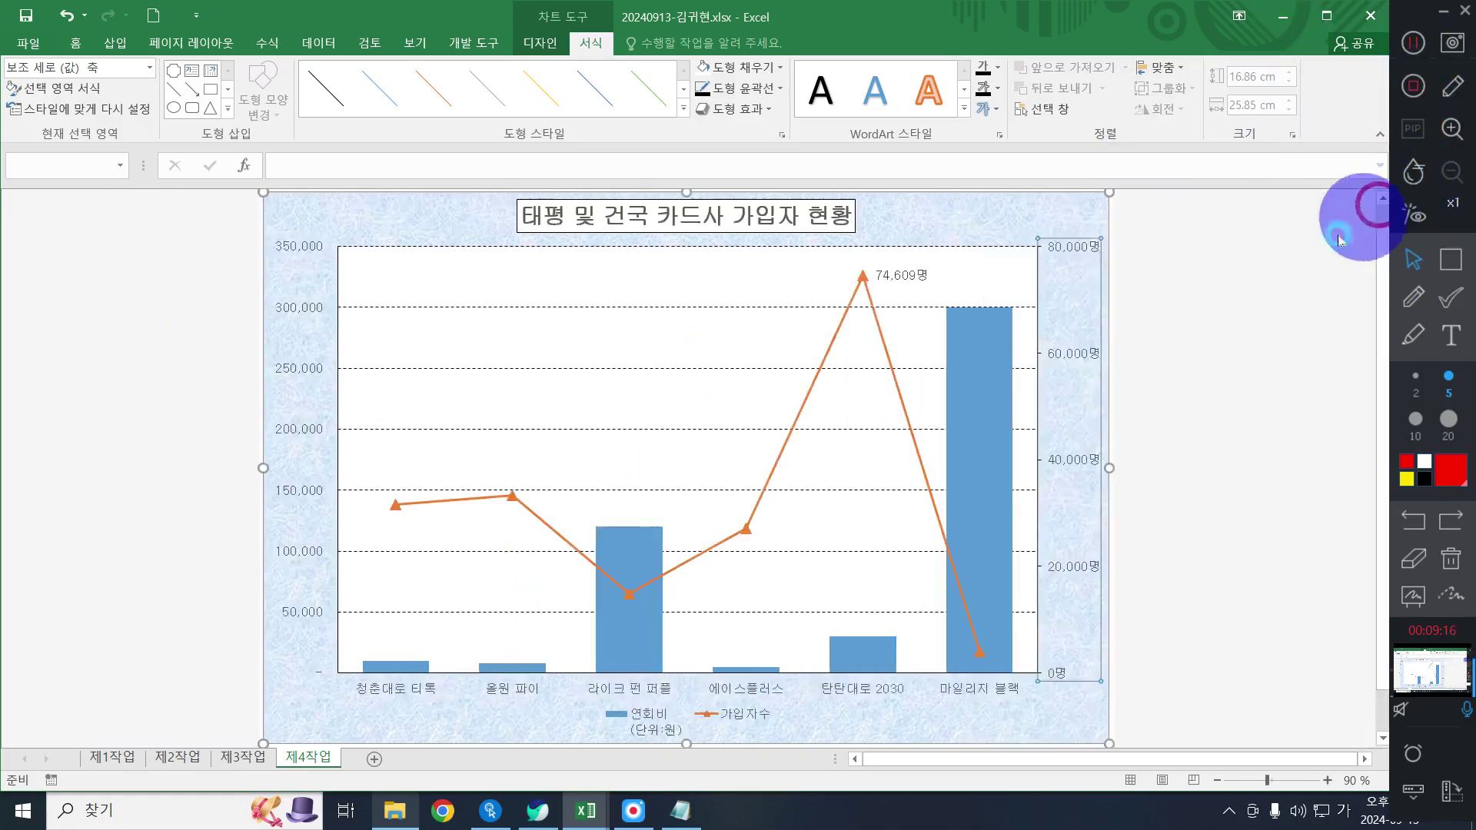
Rename the annual fee series in the chart's data source to 연회비(단위:원) so the legend entry fits on one line
right_click(660, 727)
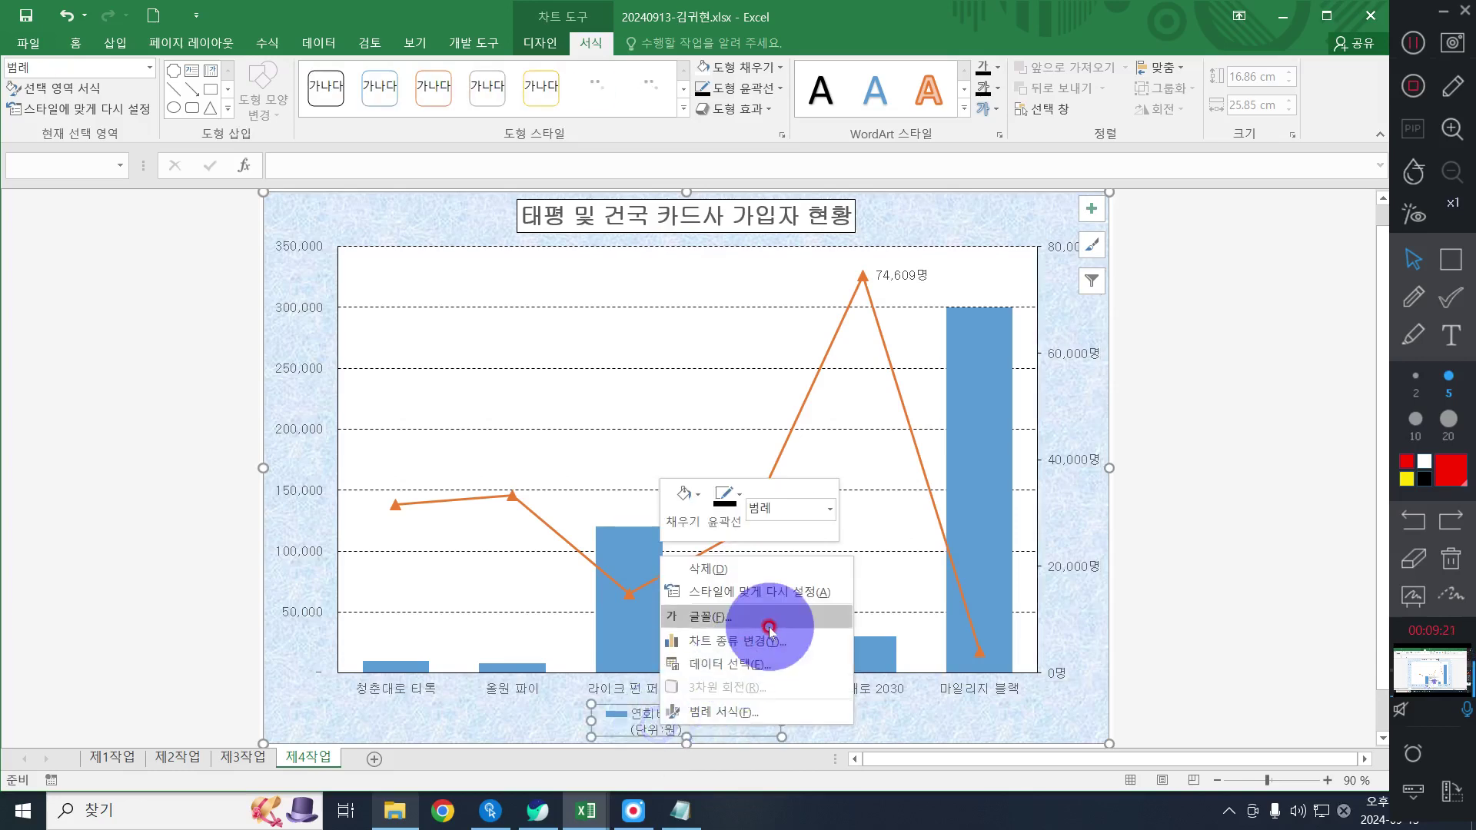
left_click(750, 664)
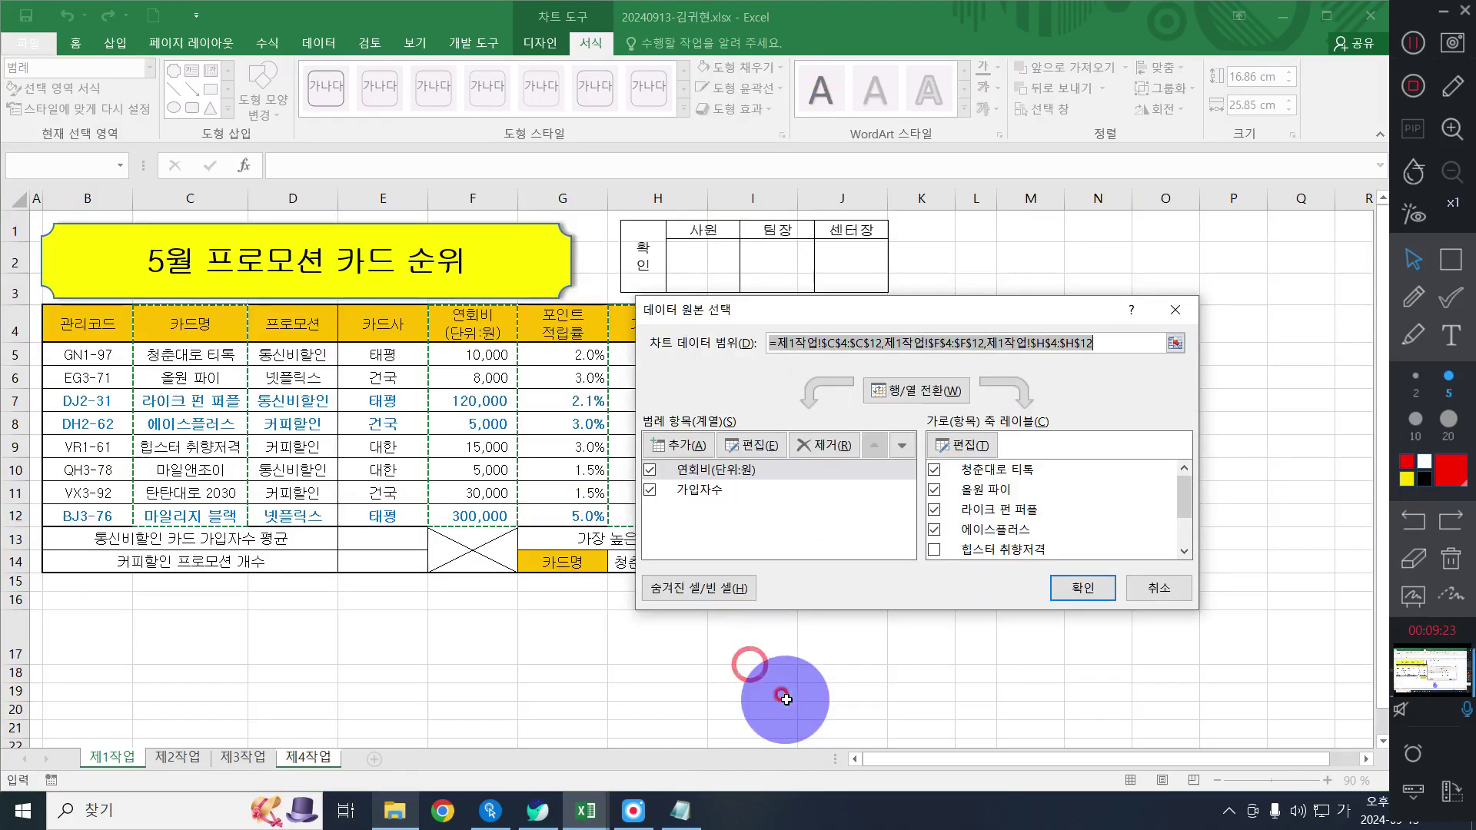
left_click(719, 472)
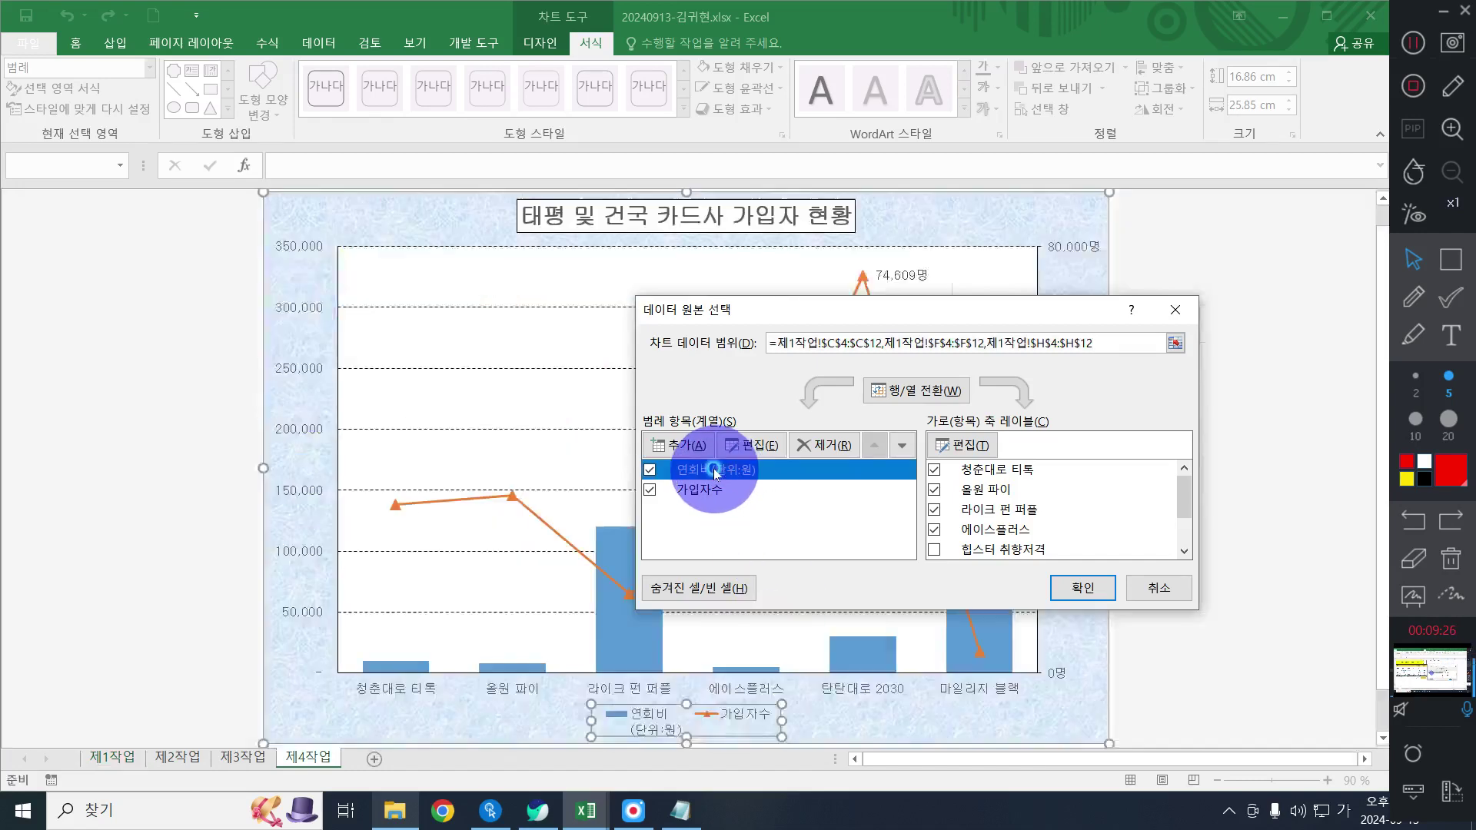
left_click(751, 447)
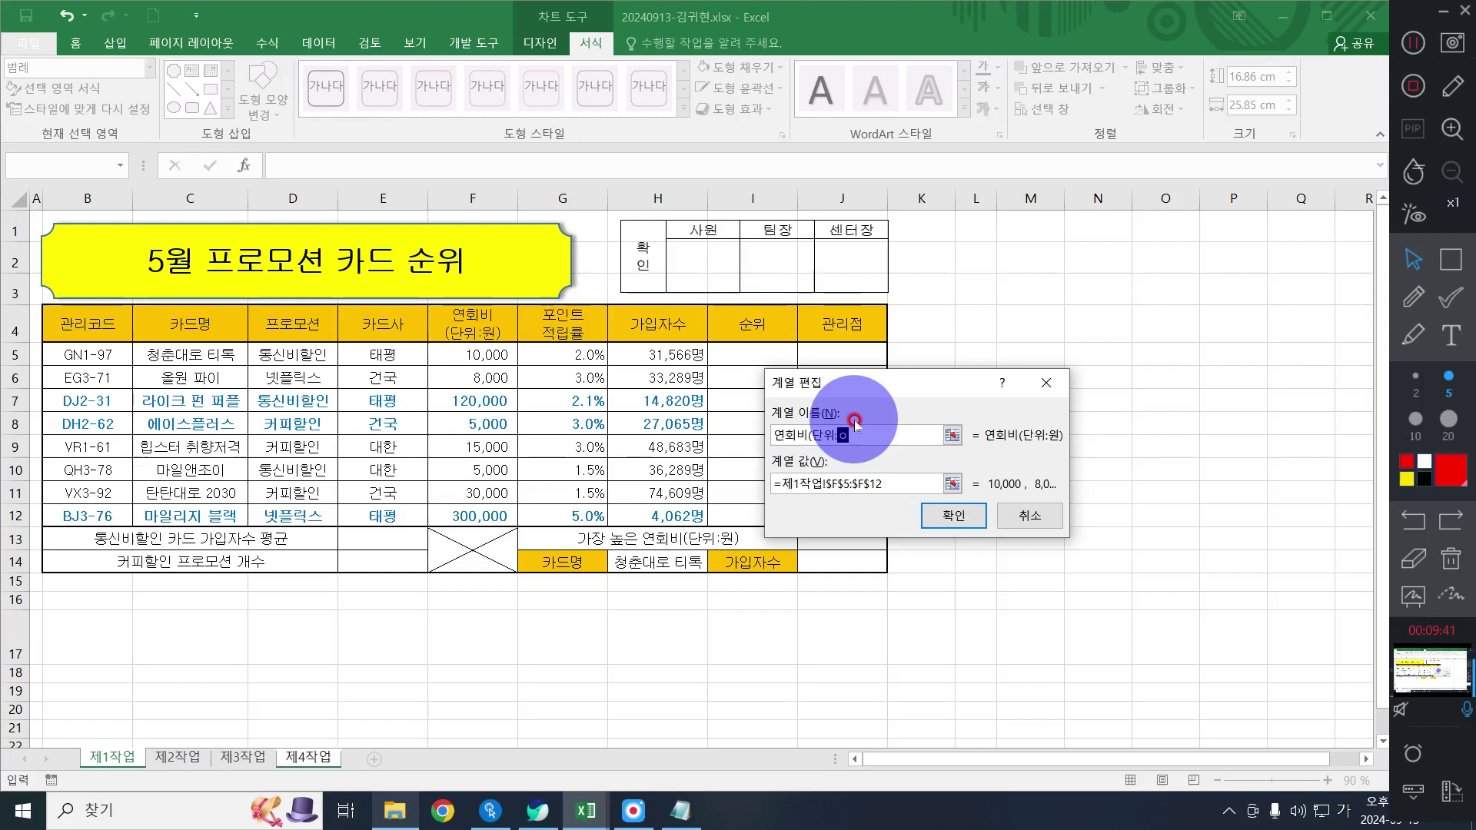
key("Return")
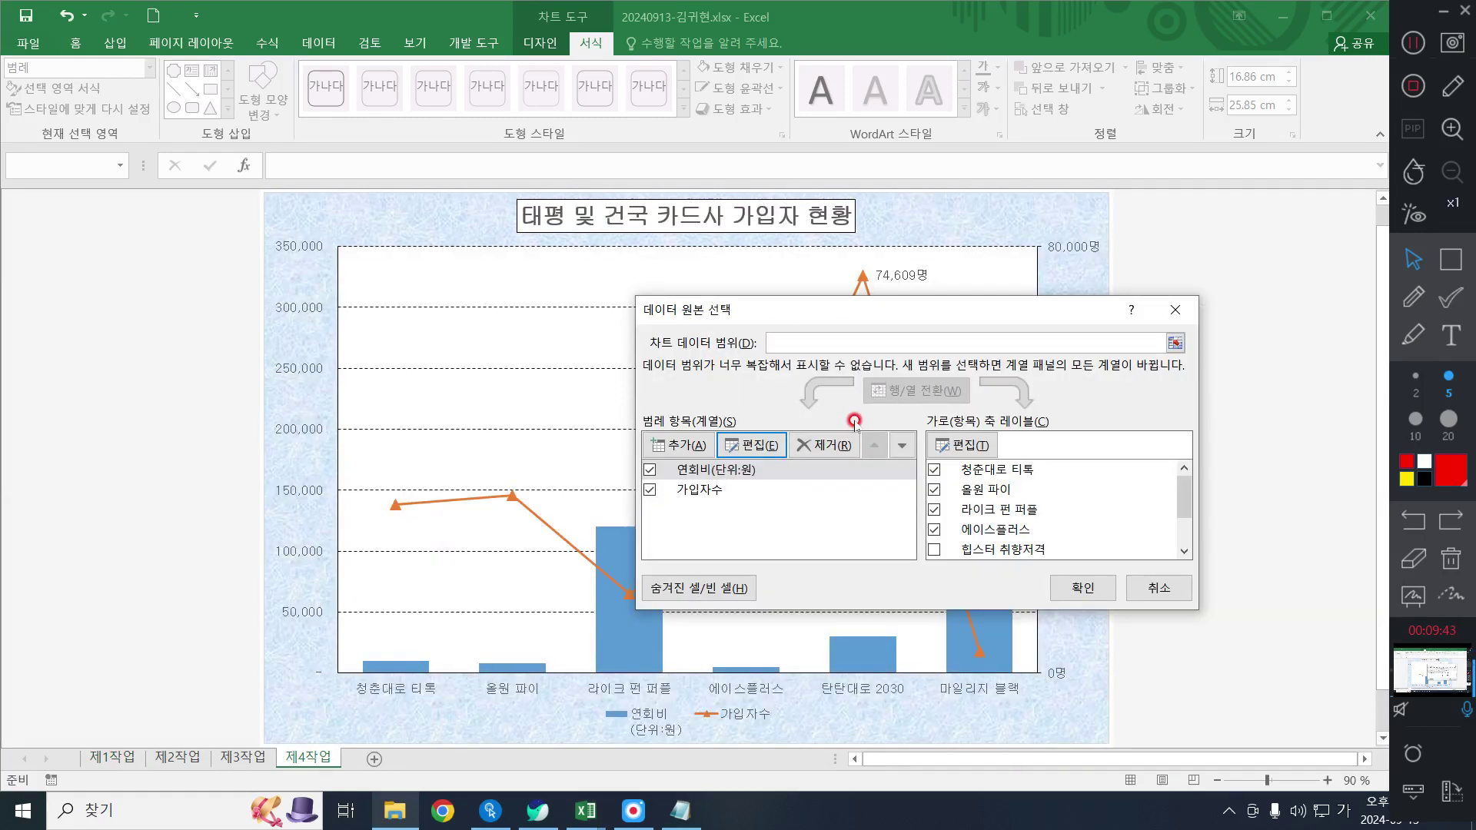
left_click(1069, 583)
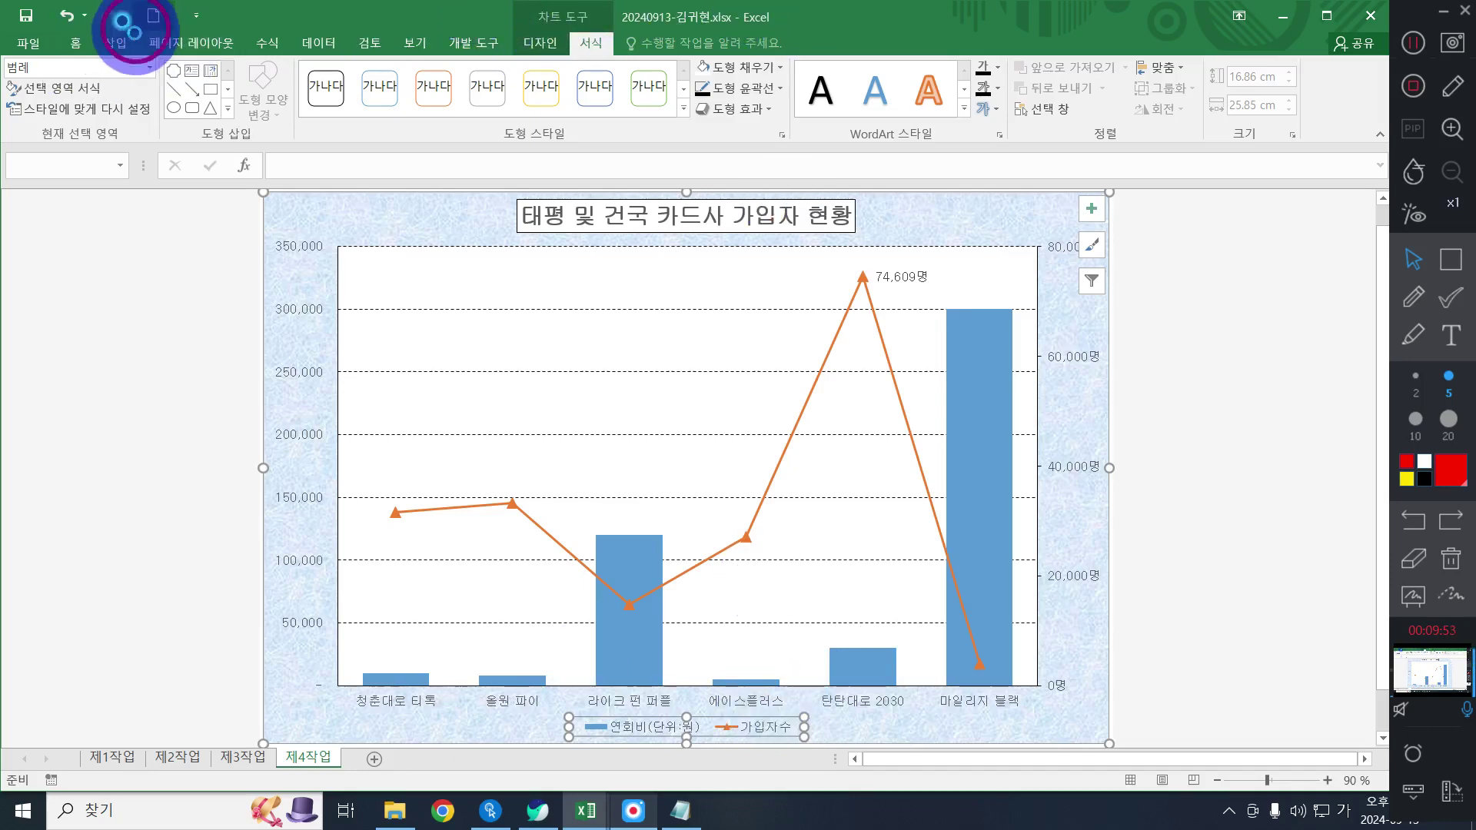
Draw a rounded rectangular callout about 3.41 cm wide inside the chart, beside the 탄탄대로 2030 line marker
key("ctrl+n")
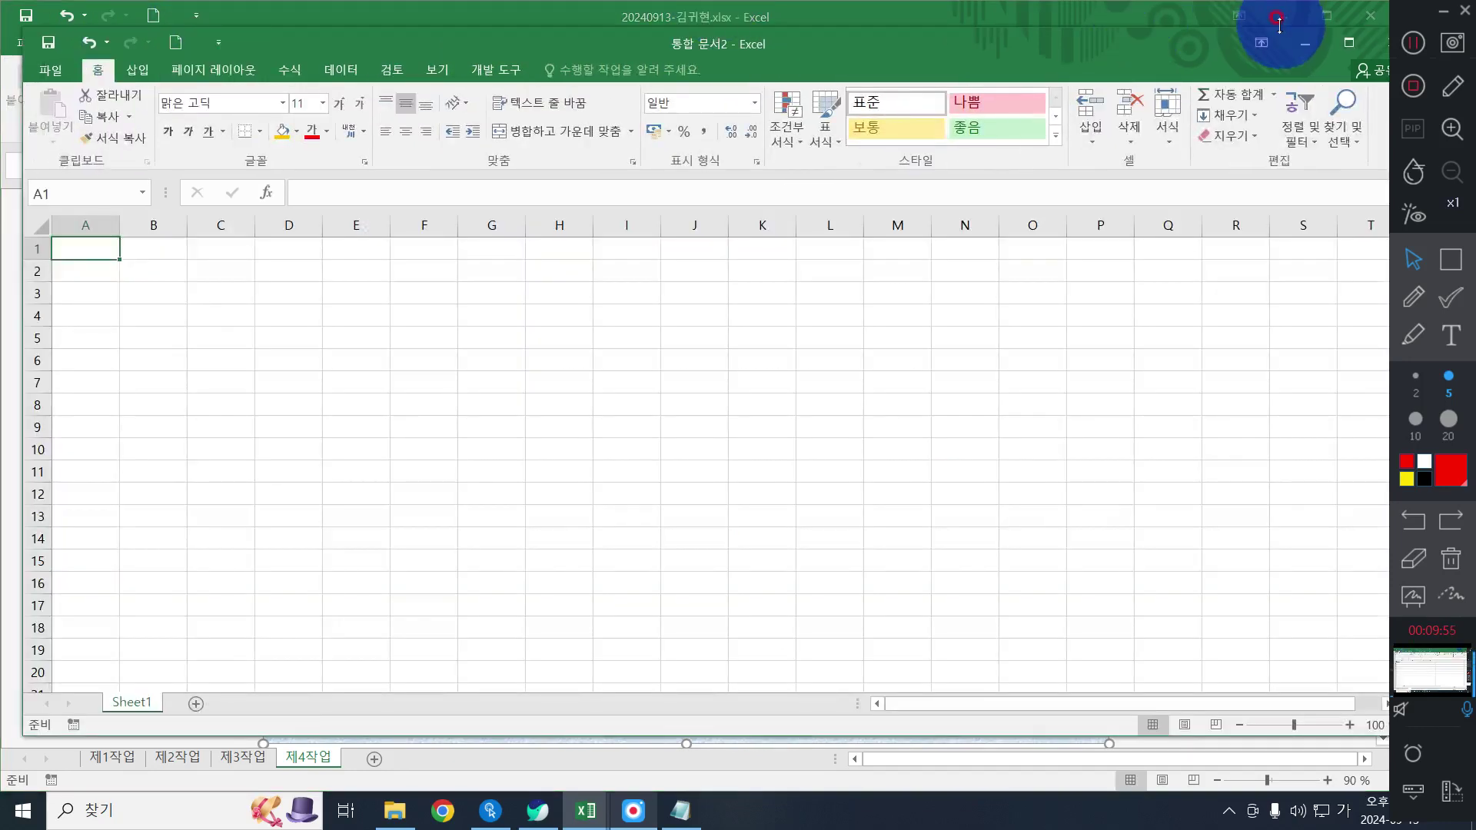
left_click(1381, 43)
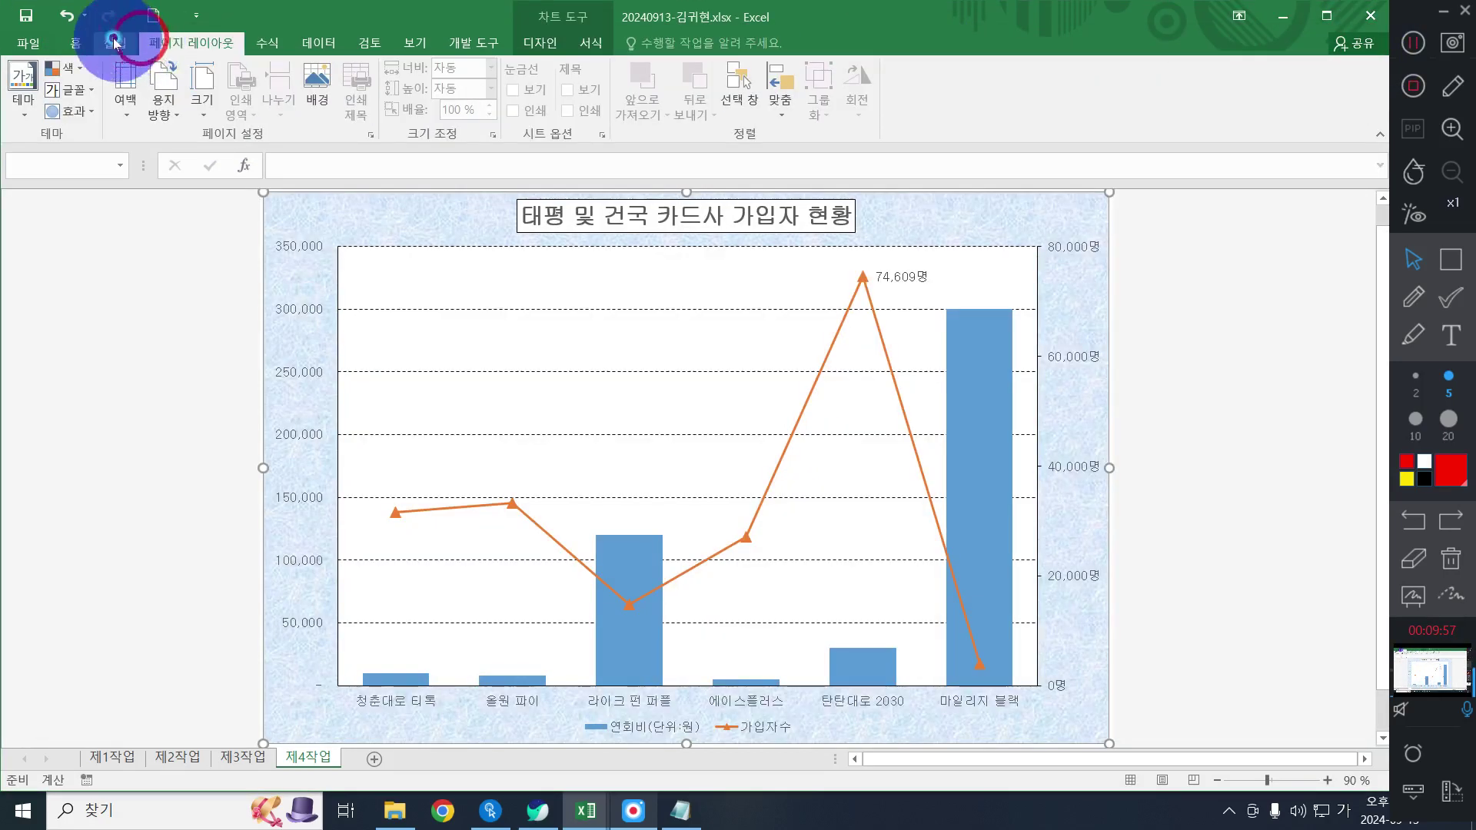
left_click(116, 43)
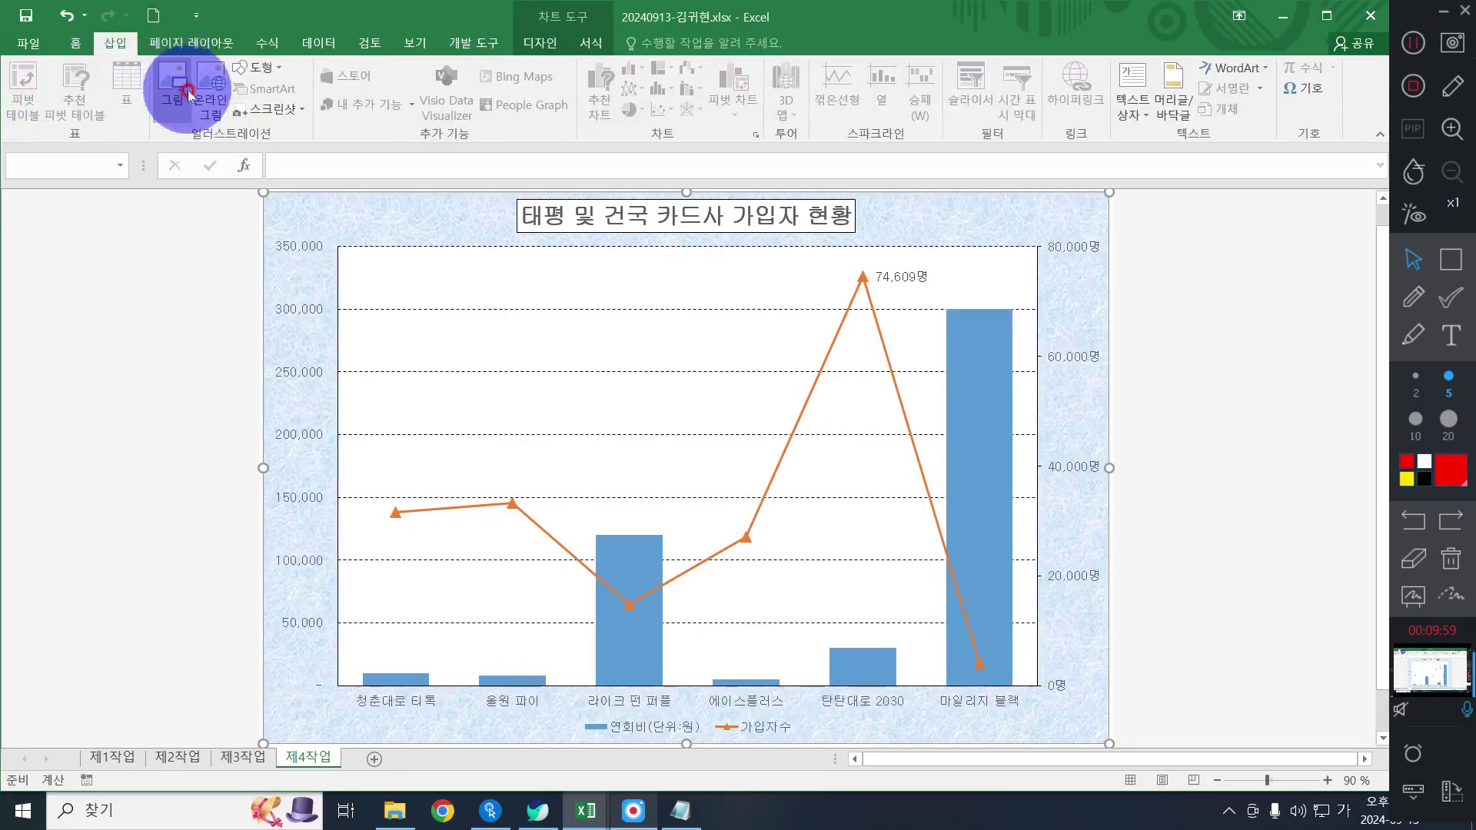
left_click(255, 69)
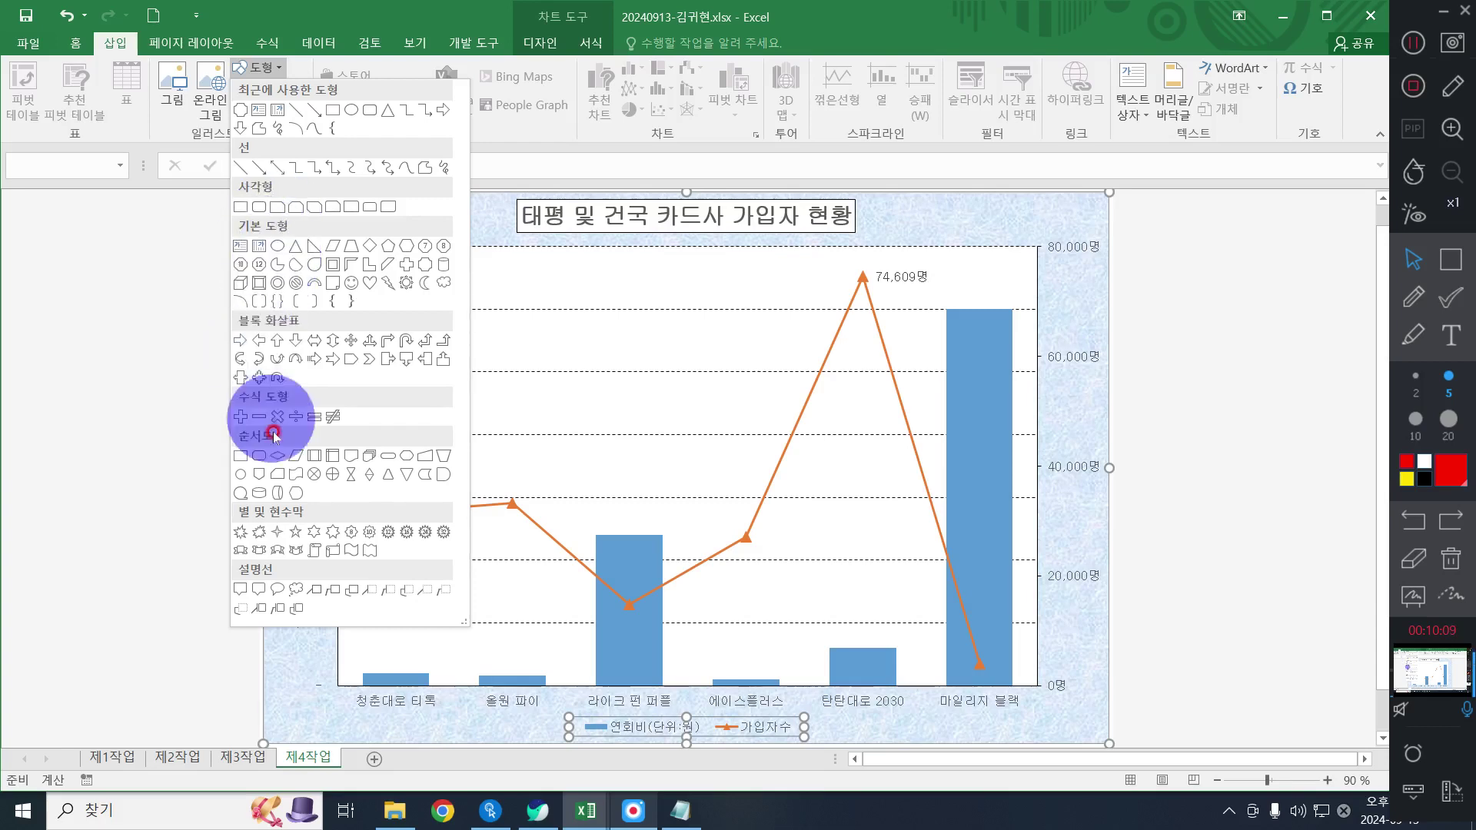
left_click(266, 591)
left_click_drag(724, 268, 834, 329)
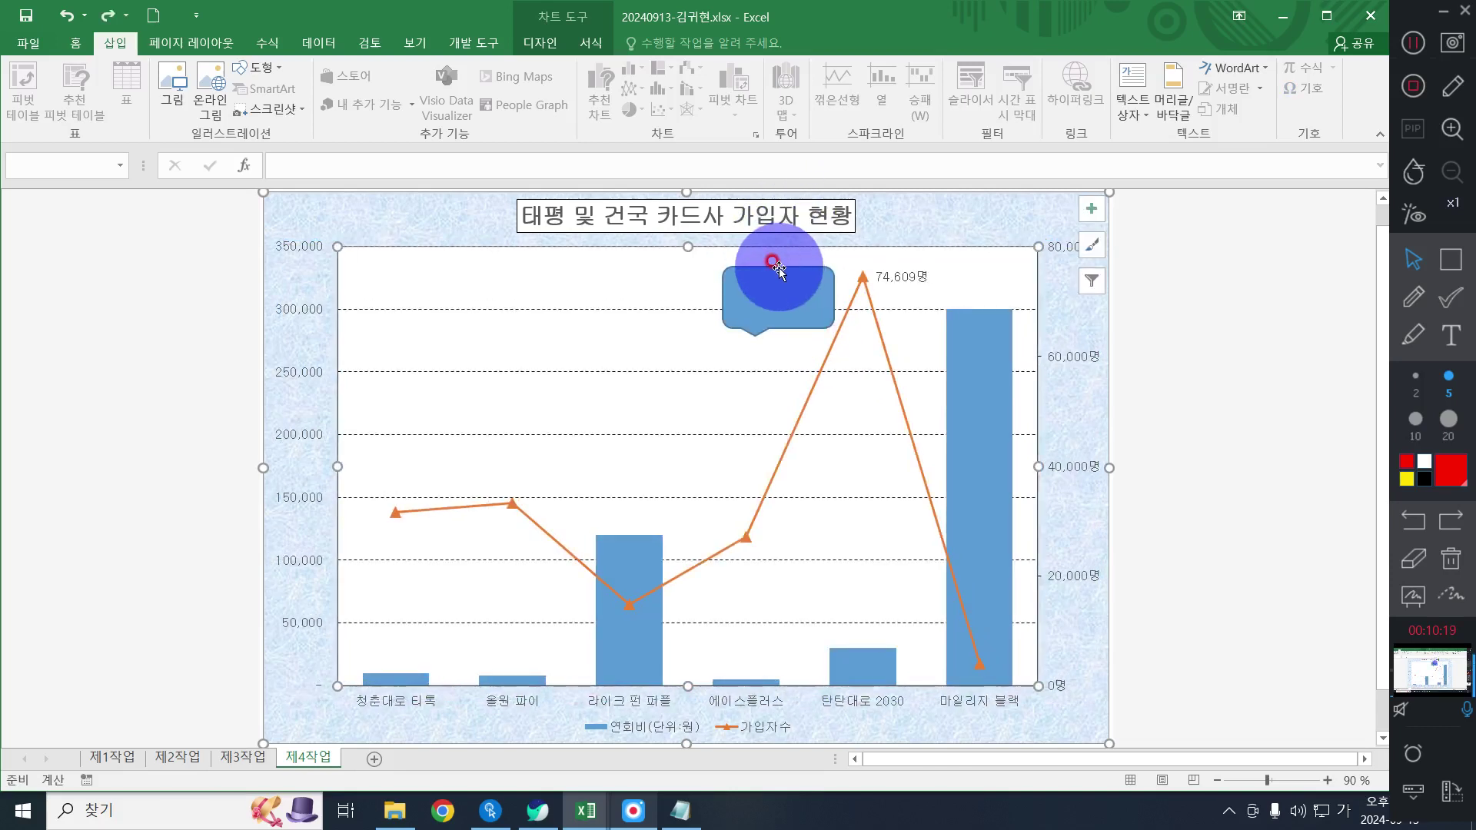
Reduce the callout's height to about 1.32 cm and place it with its tail pointing at the 탄탄대로 2030 line marker
left_click(788, 288)
left_click_drag(788, 288, 786, 277)
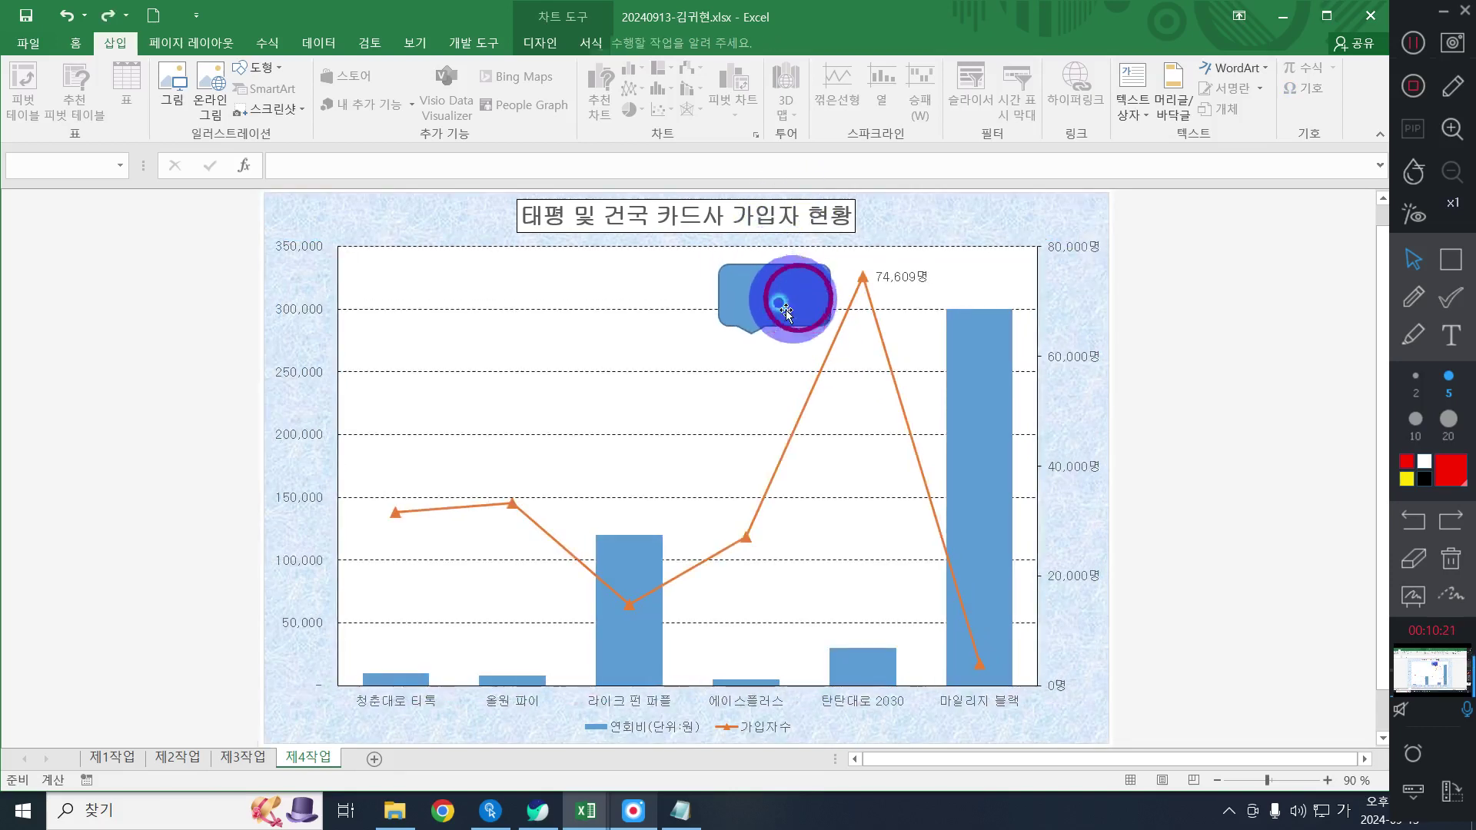
left_click_drag(775, 327, 773, 280)
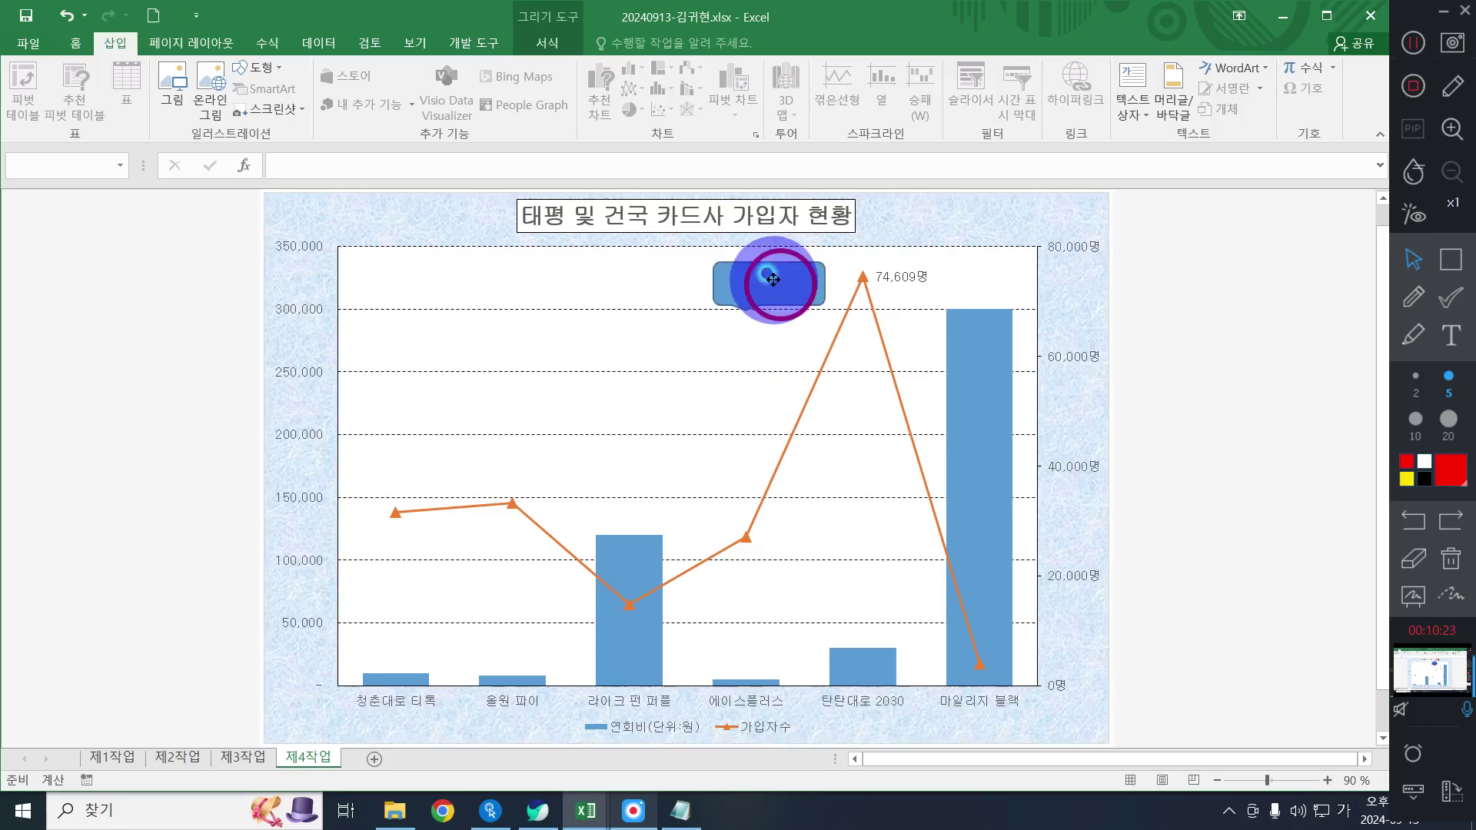
left_click(739, 310)
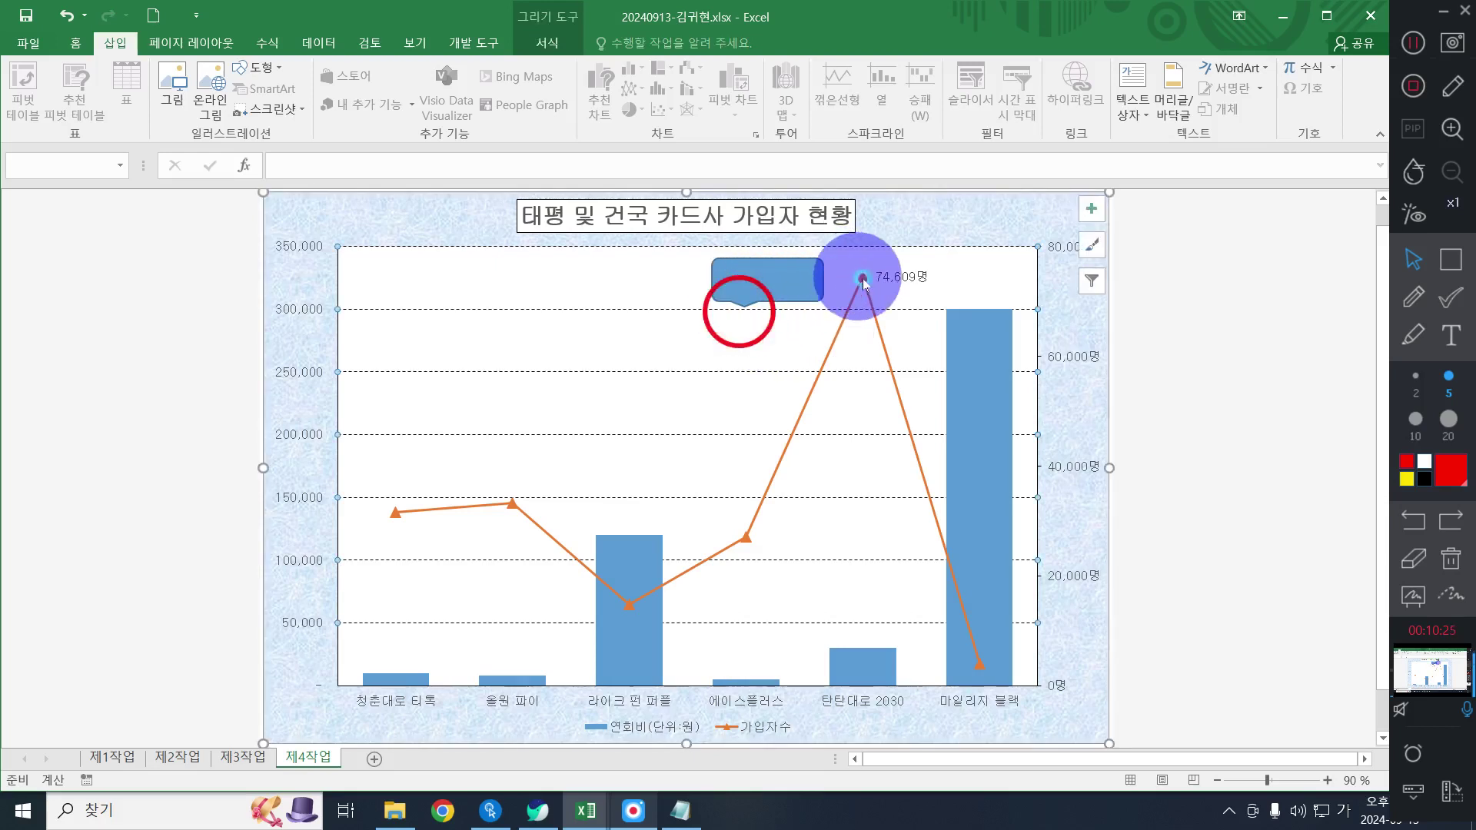
left_click(744, 296)
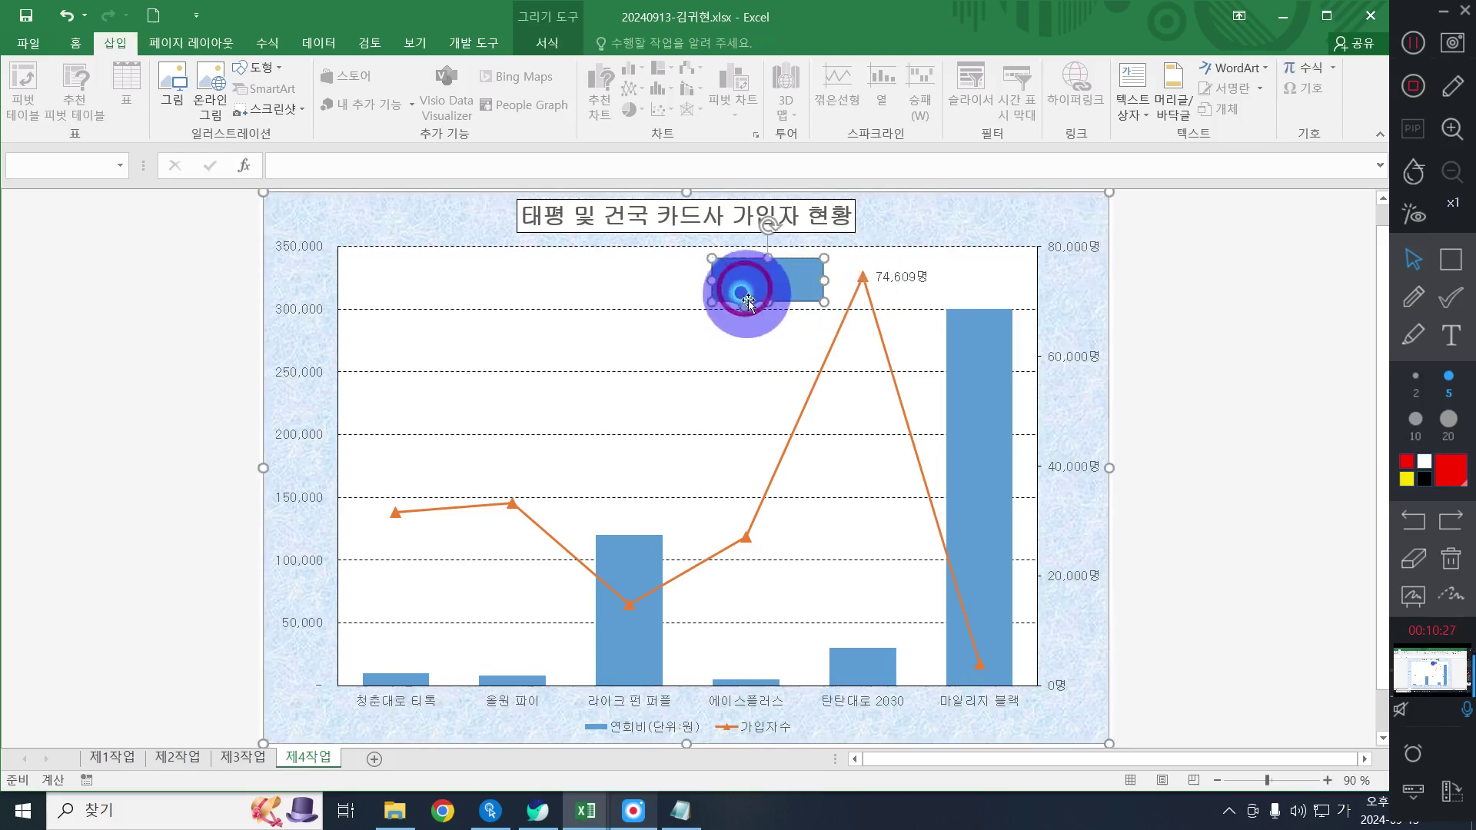
left_click_drag(749, 301, 842, 271)
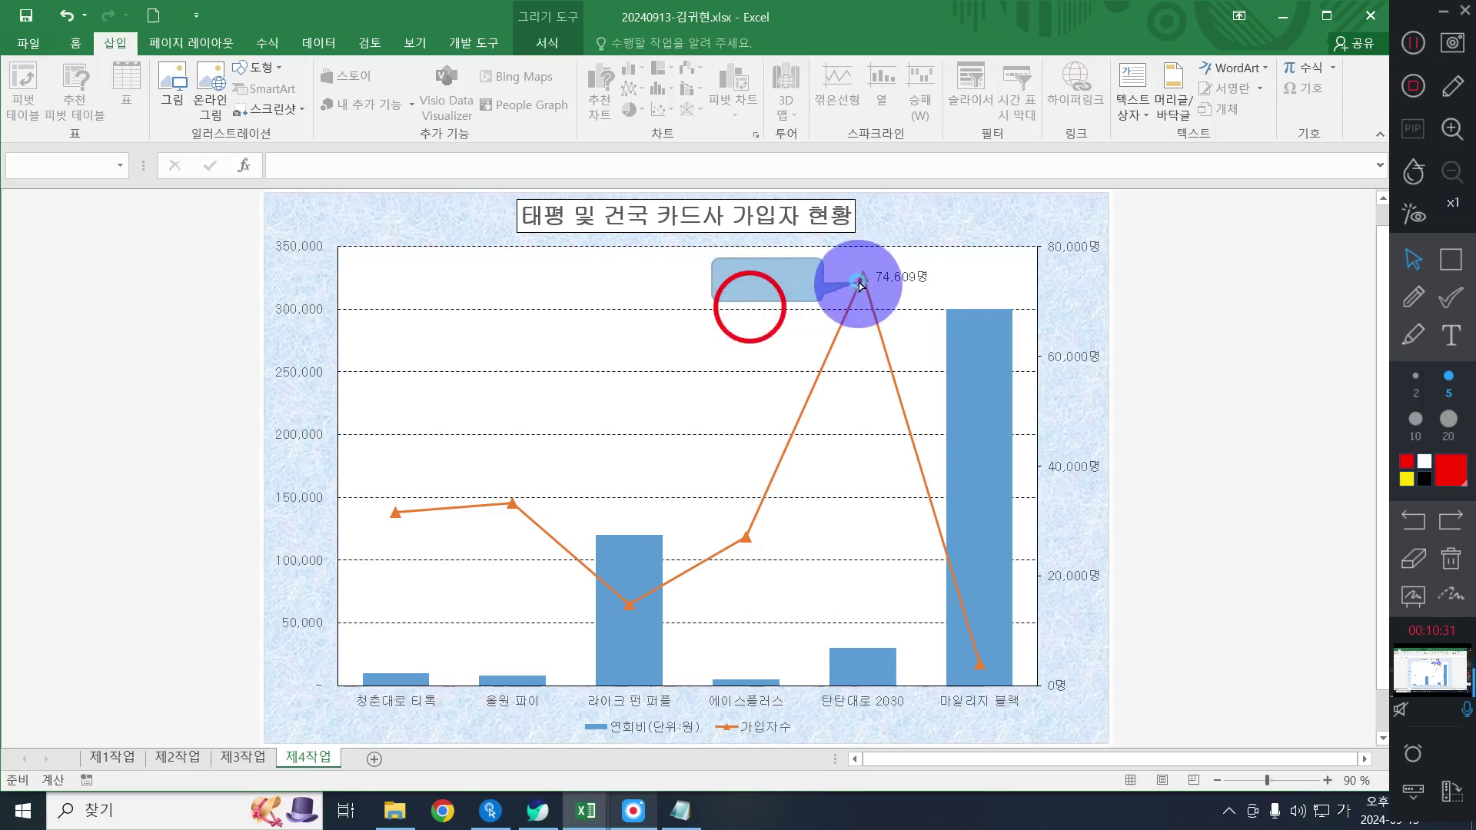
left_click_drag(861, 286, 758, 286)
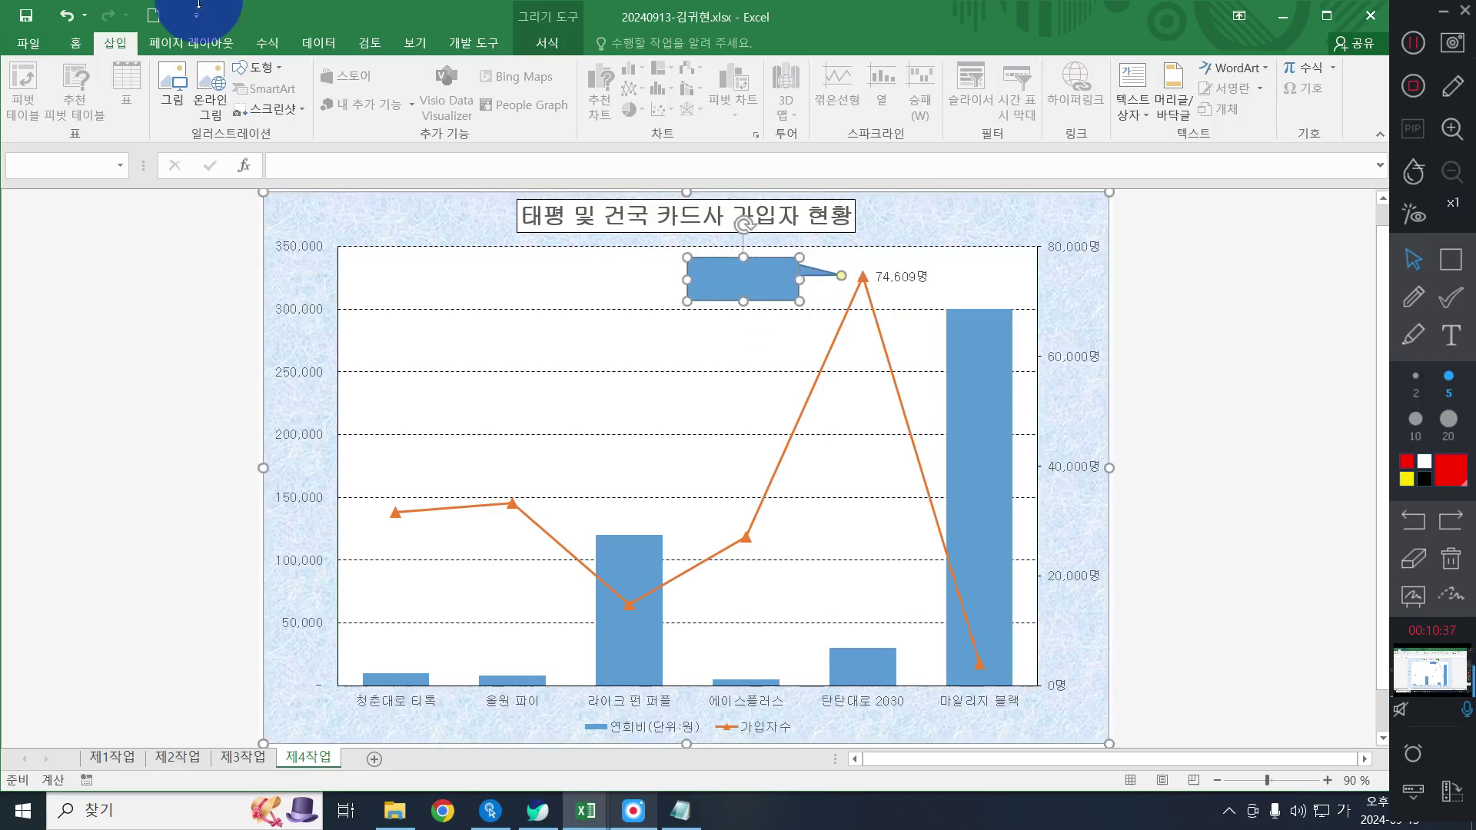
Apply the white shape style with a blue outline to the callout and enter the text 최다 가입자수
left_click(545, 46)
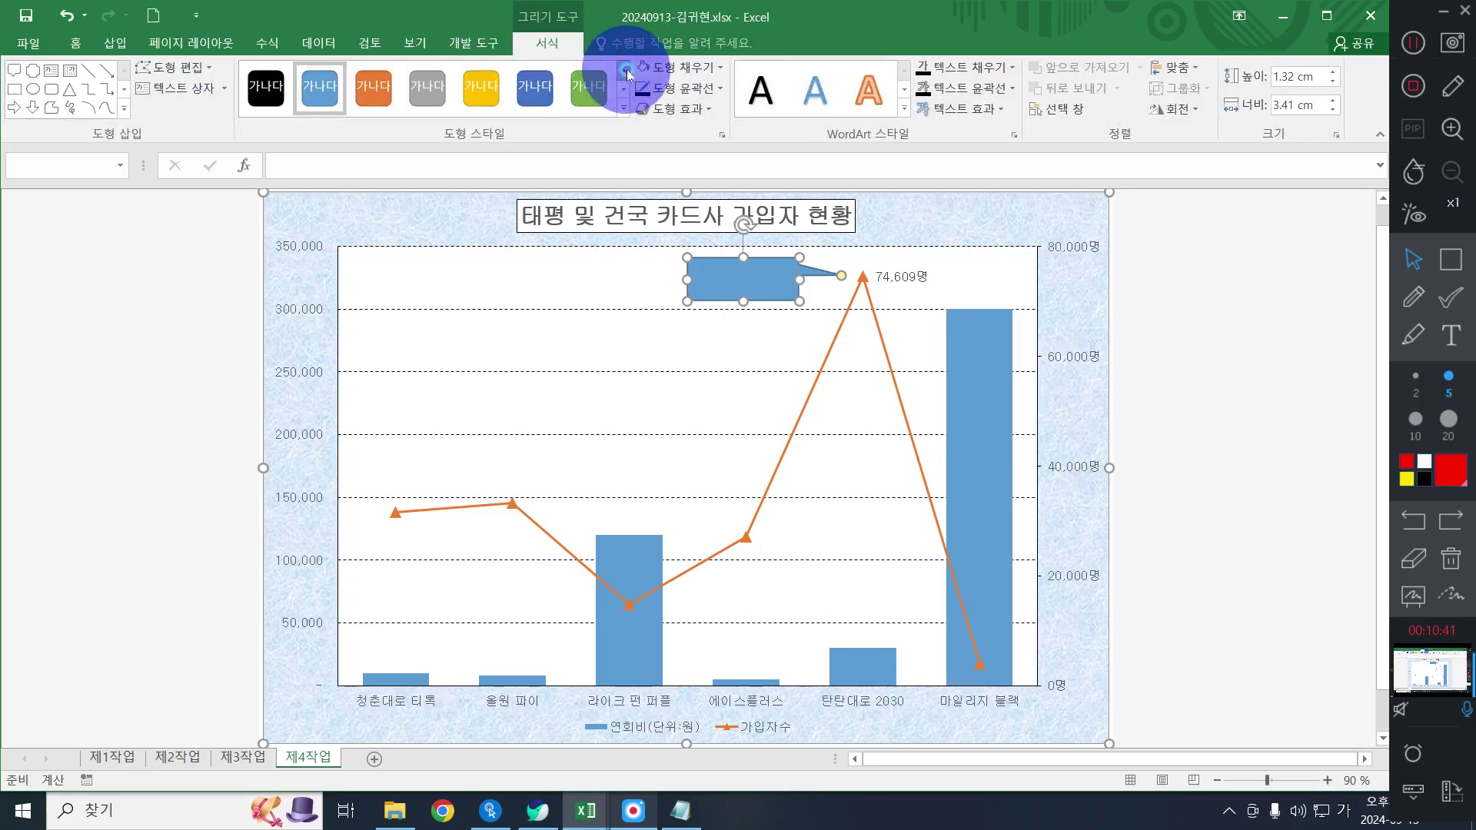
left_click(624, 69)
left_click(332, 90)
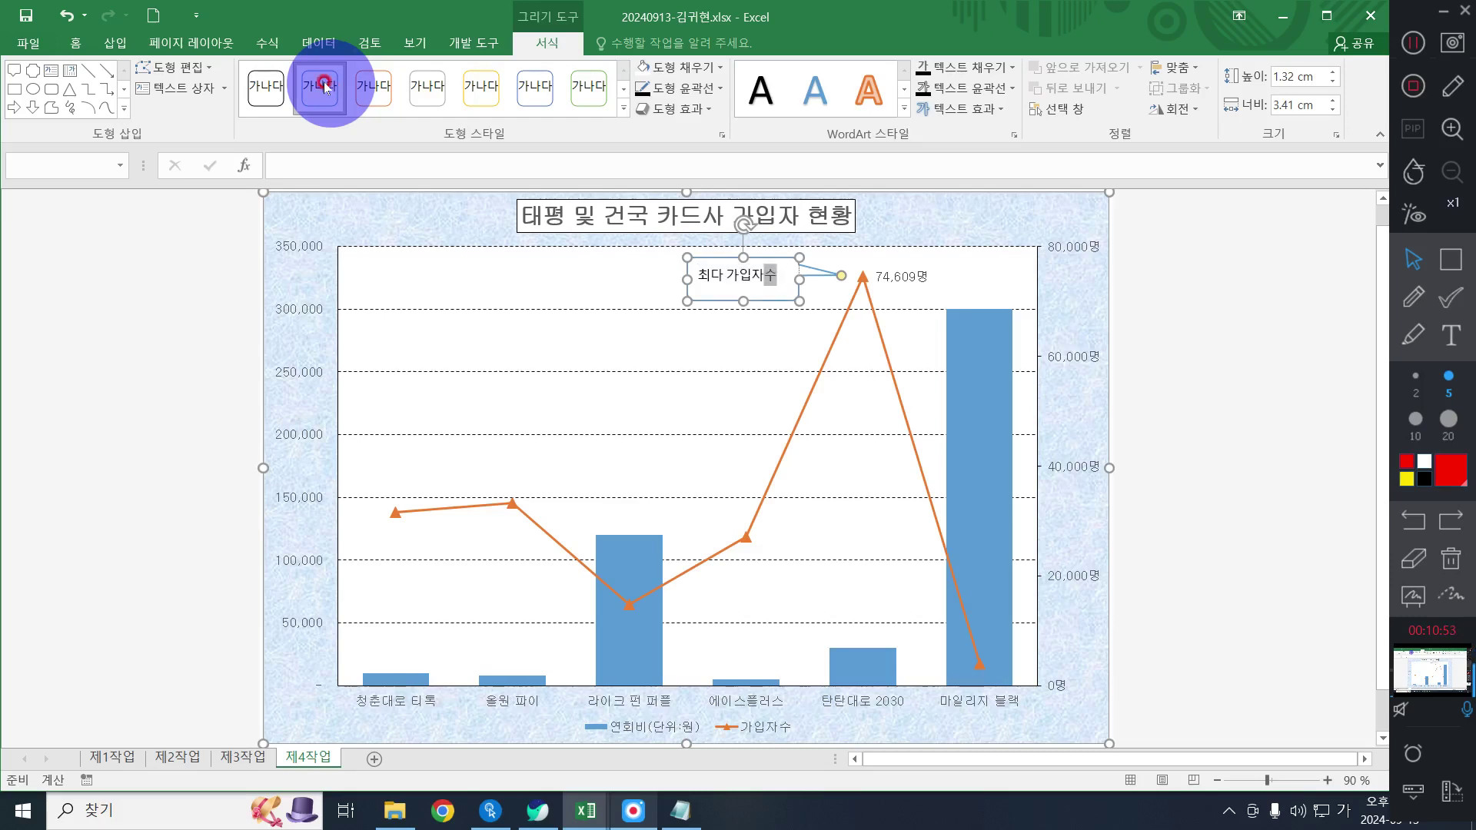
left_click(324, 86)
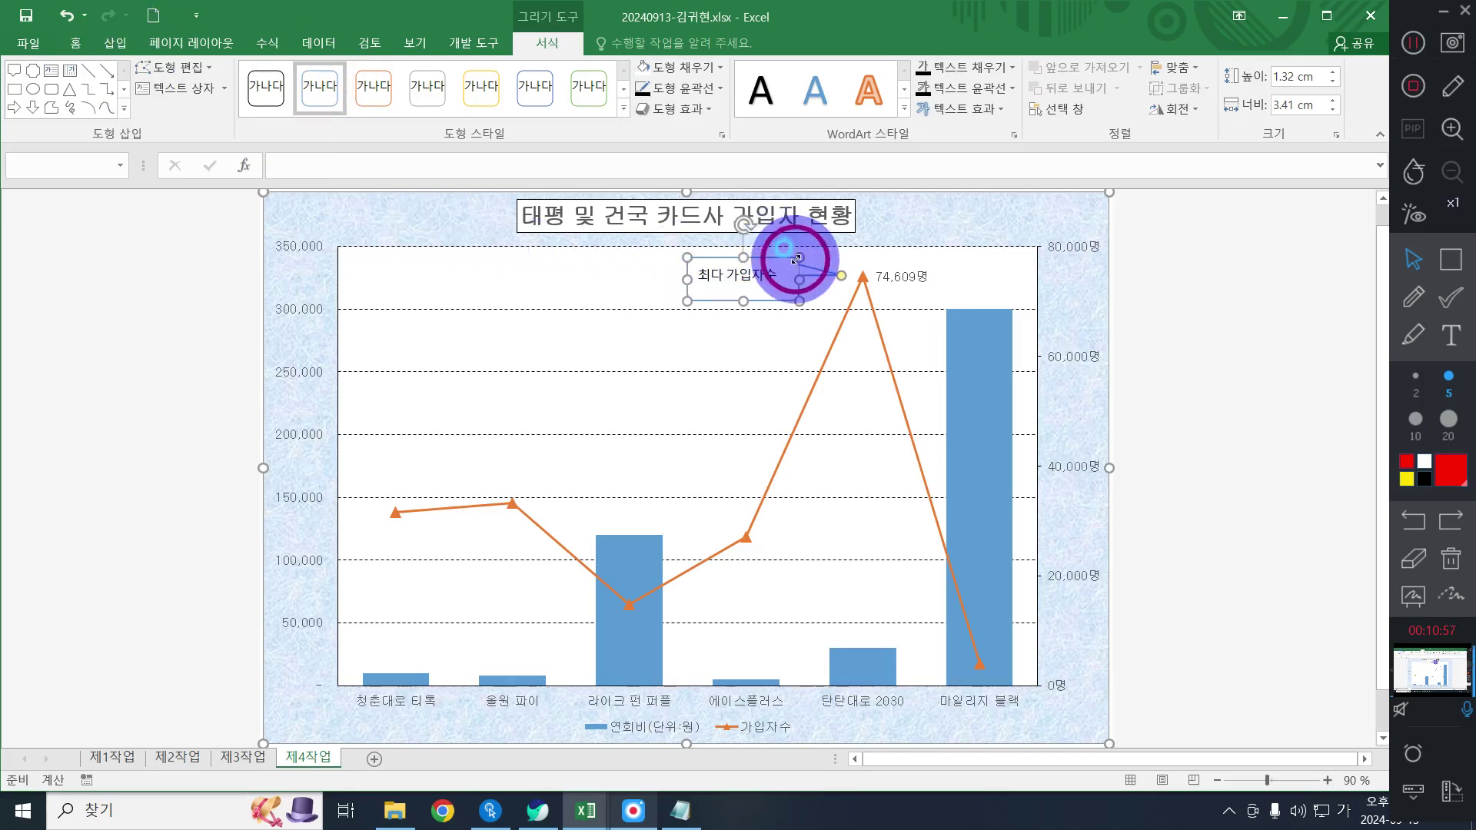
Centre the callout text 최다 가입자수 horizontally and vertically in its shape and set its font to 굴림
left_click(67, 44)
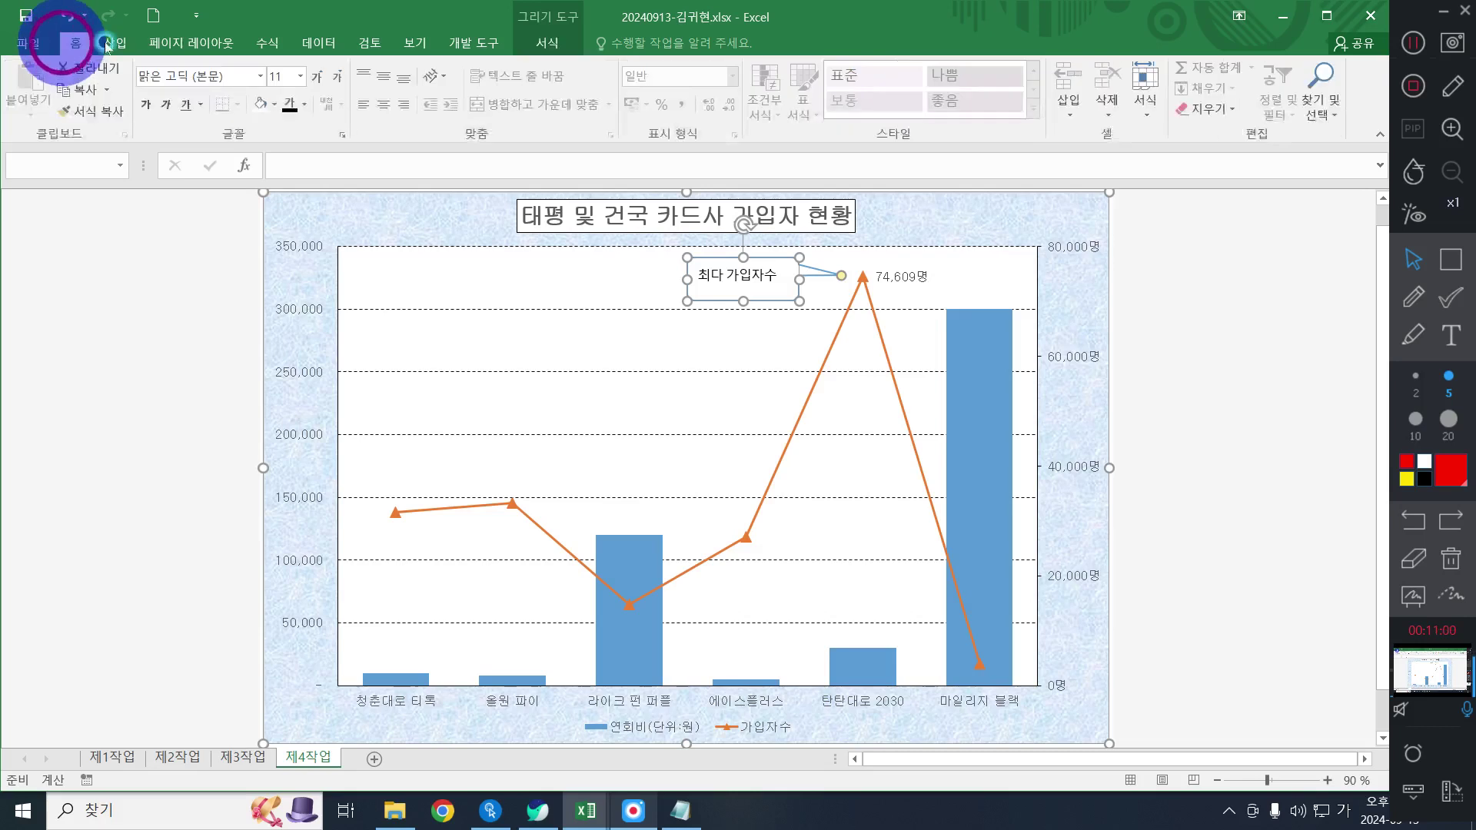
left_click(378, 73)
left_click(382, 116)
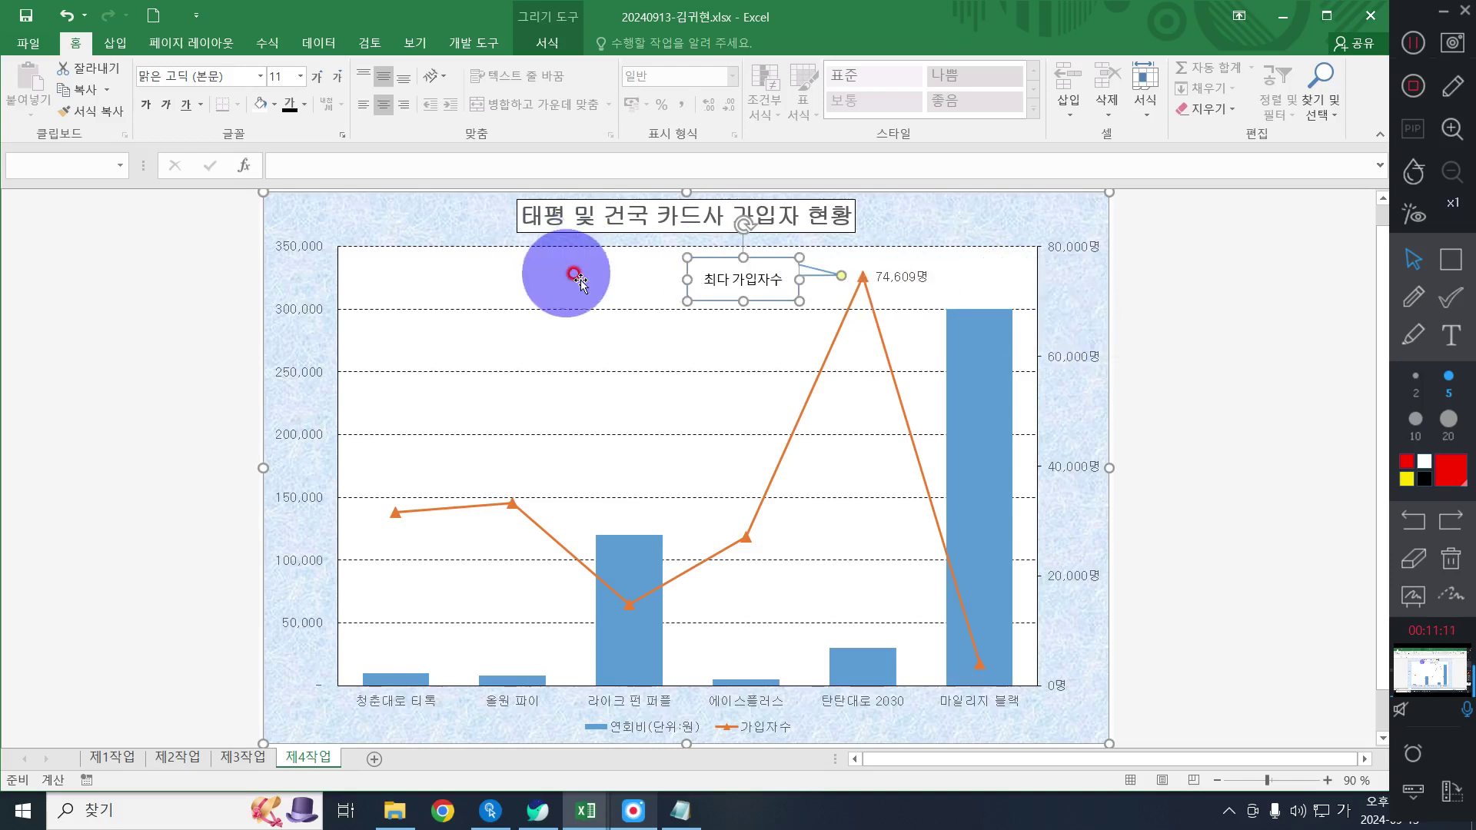
left_click(219, 78)
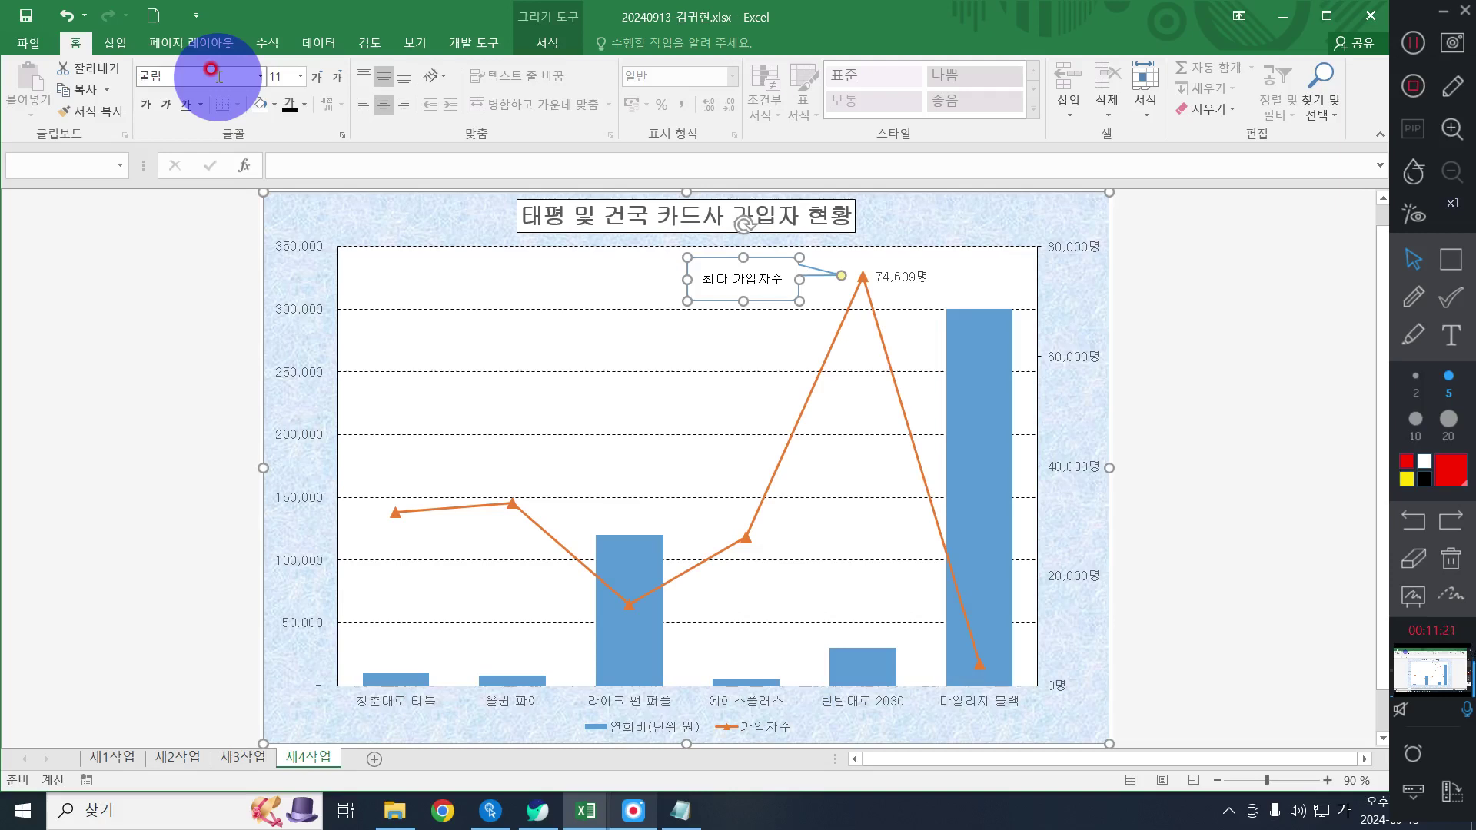
left_click(1450, 556)
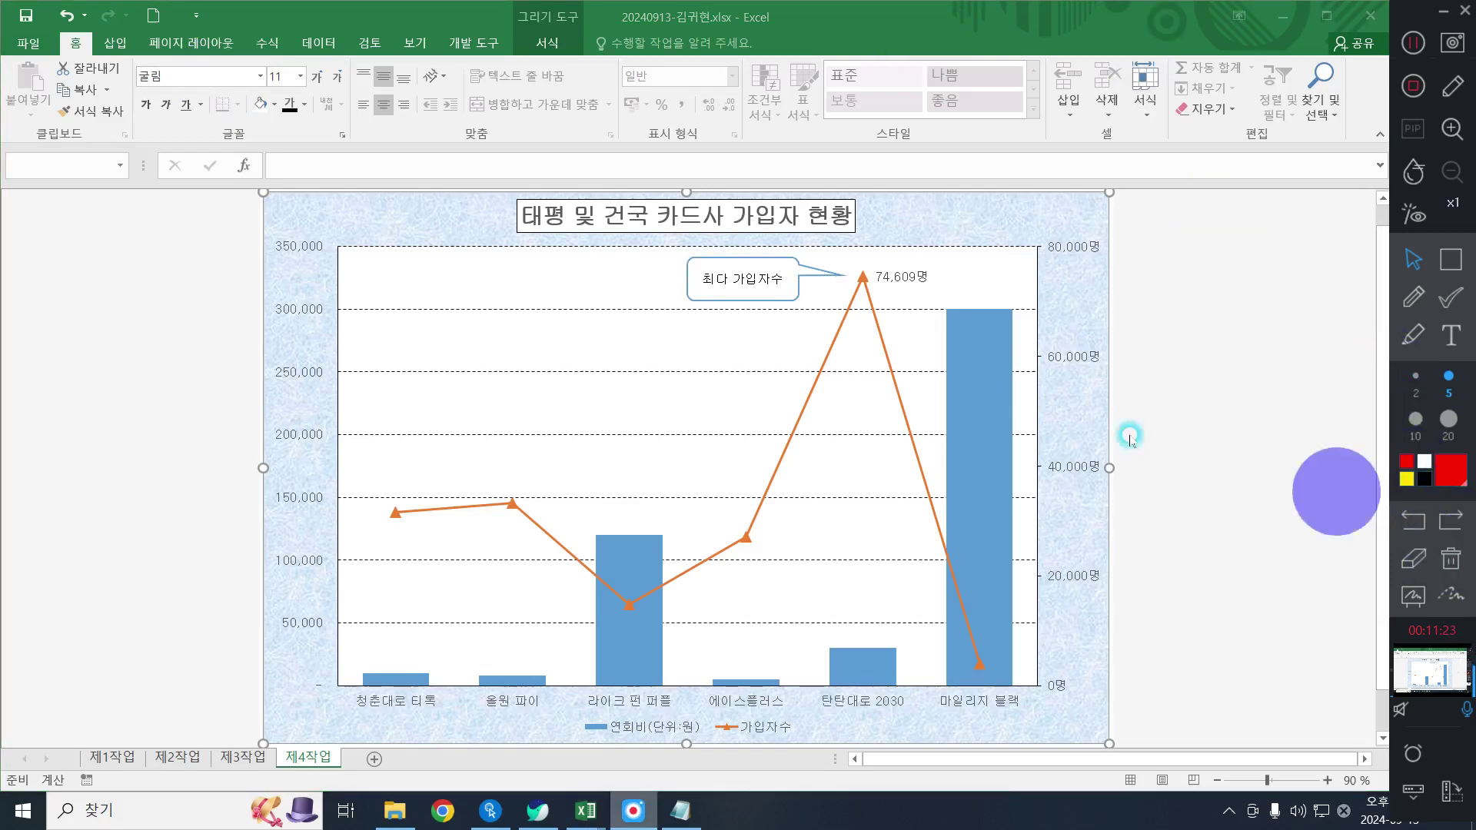
Switch to Chrome, open YouTube in a maximized window and play the first recommended video on the home page
left_click(444, 810)
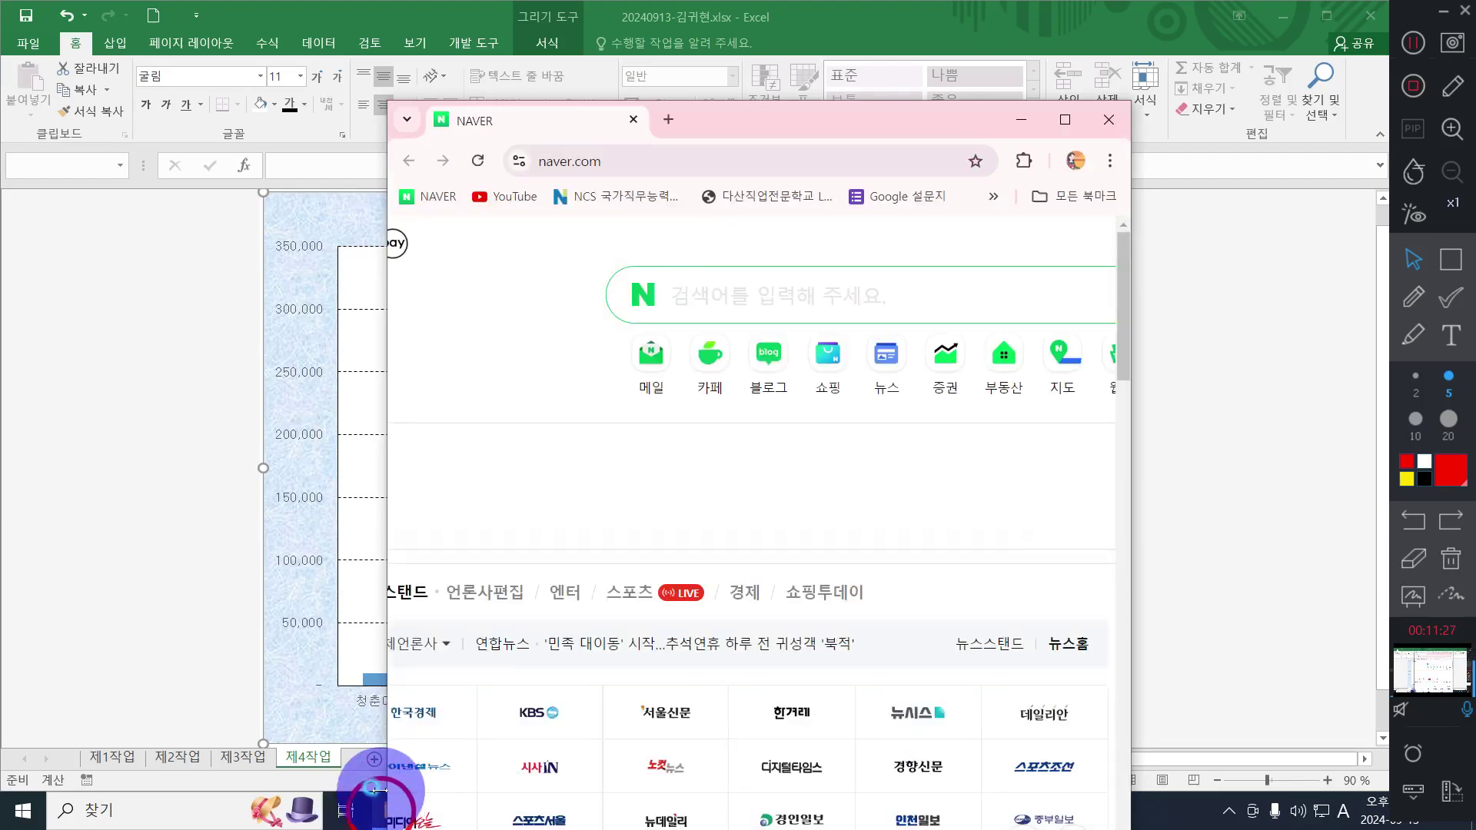
left_click(526, 196)
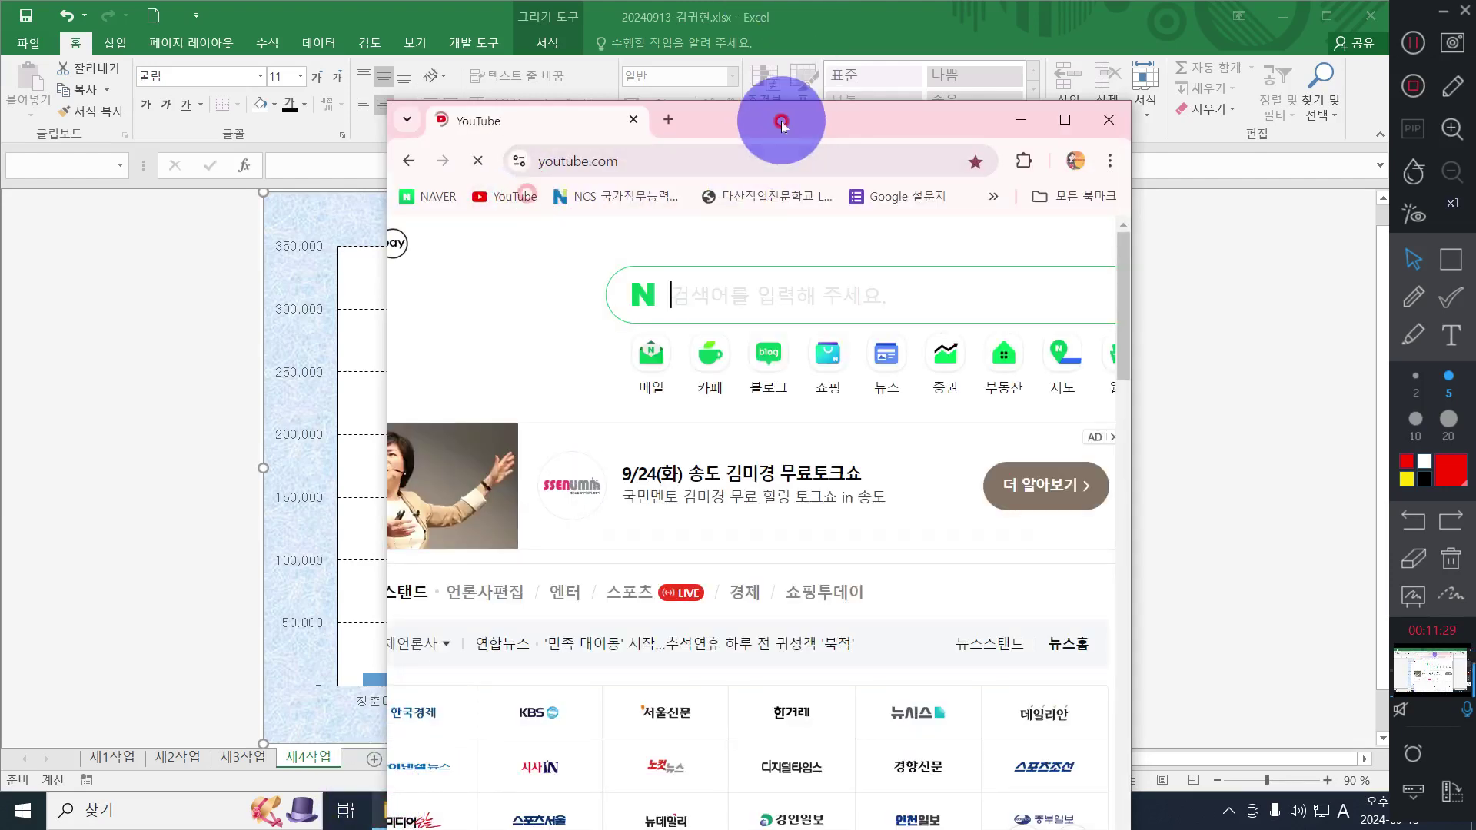
double_click(782, 125)
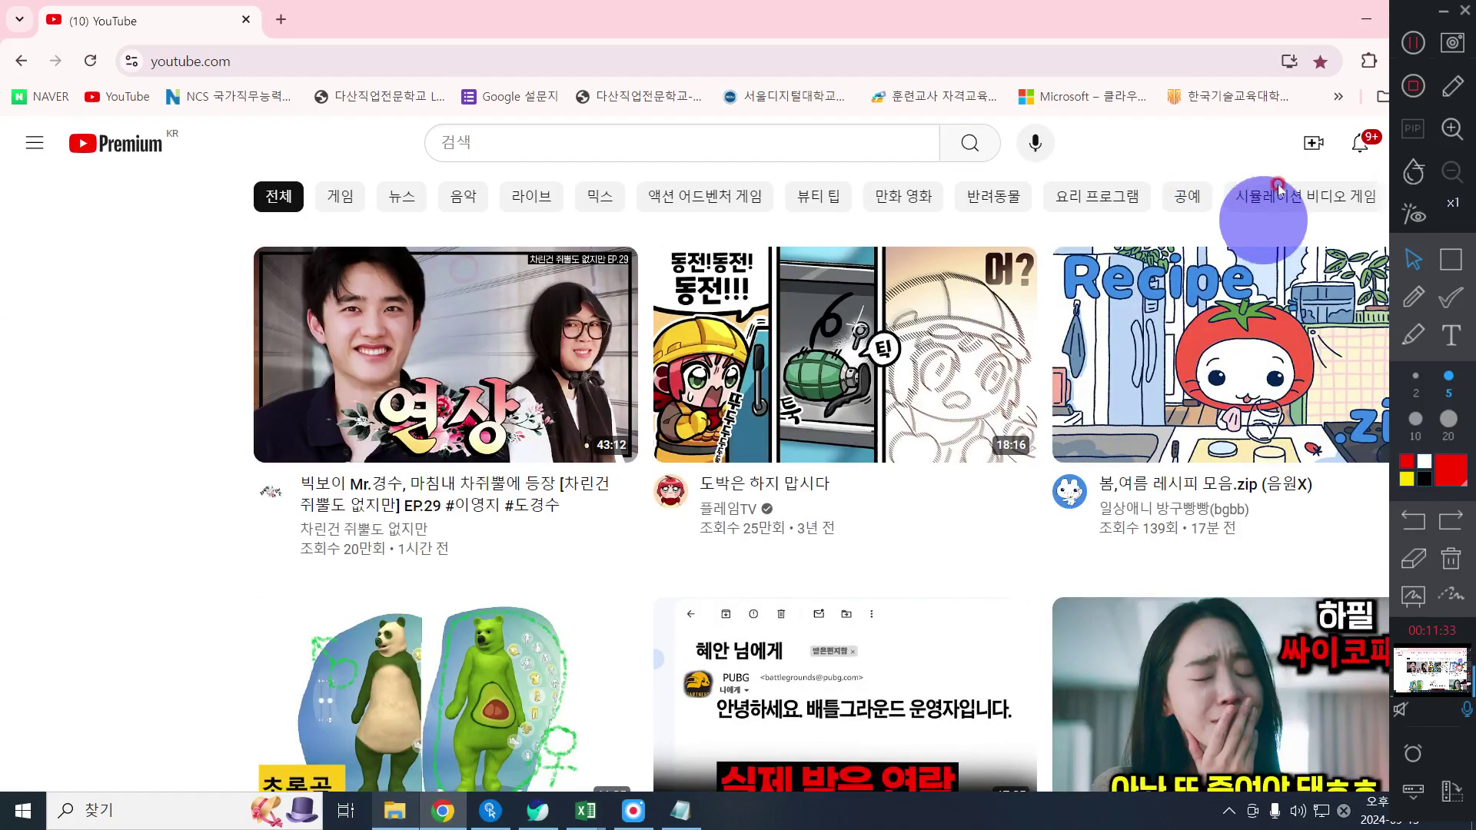
left_click(495, 347)
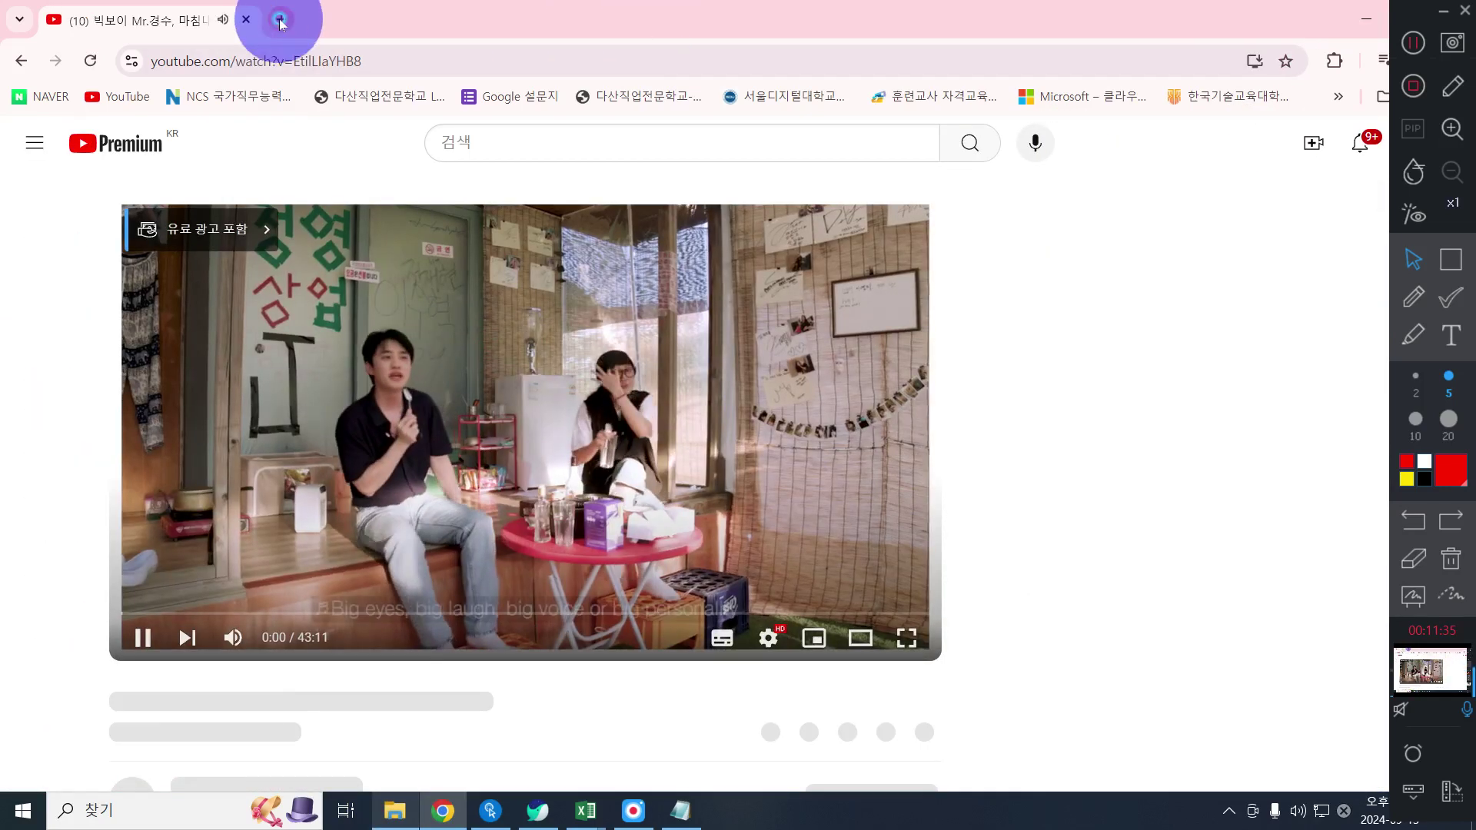